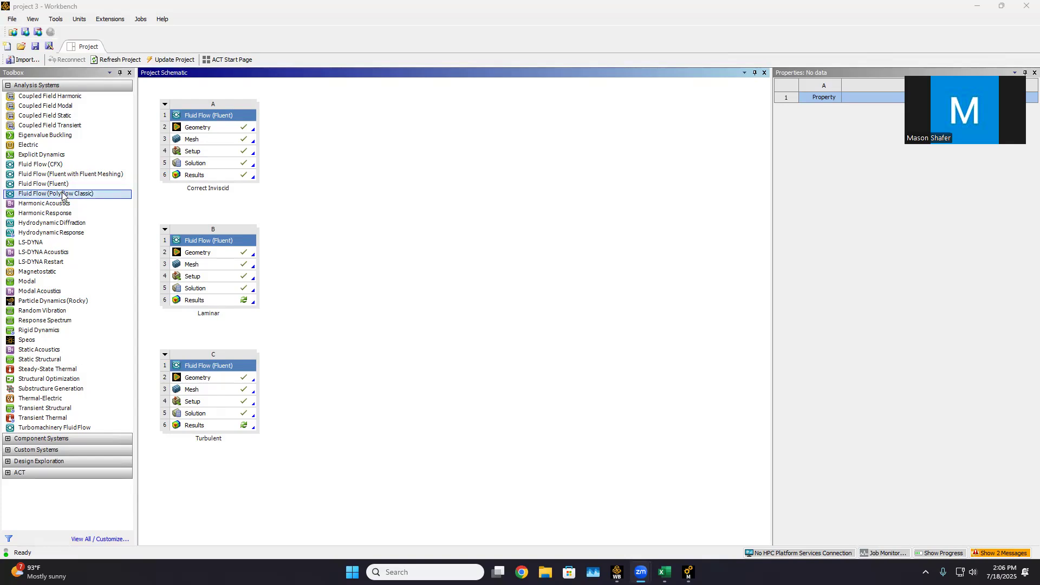
Add a Fluid Flow (Fluent) system beside the Correct Inviscid system and set its geometry analysis type to 2D.
{"action": "left_click_drag", "start_coordinate": [43, 184], "coordinate": [373, 144]}
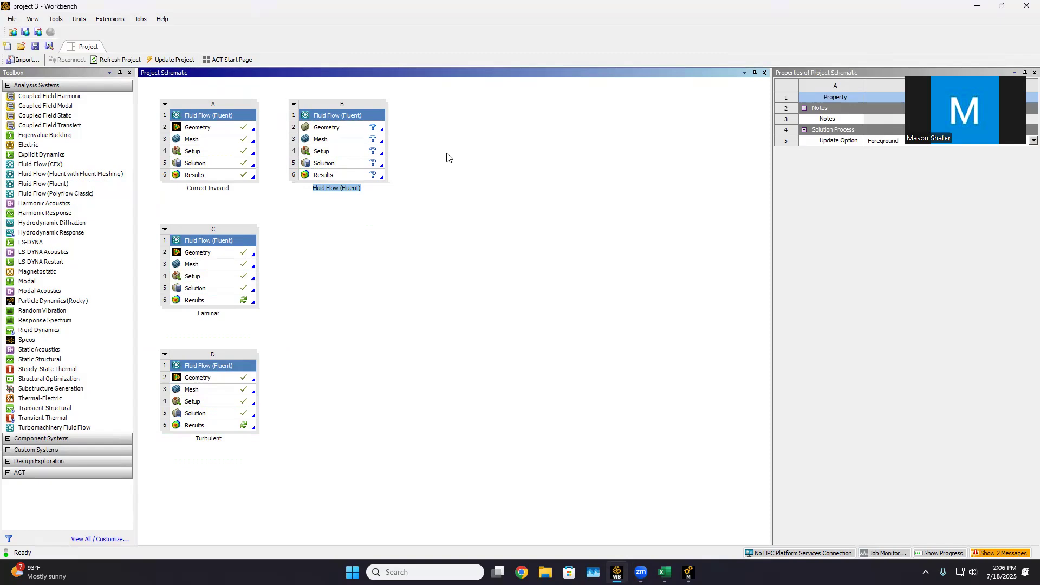
{"action": "left_click", "coordinate": [463, 160]}
{"action": "left_click", "coordinate": [339, 130]}
{"action": "right_click", "coordinate": [340, 130]}
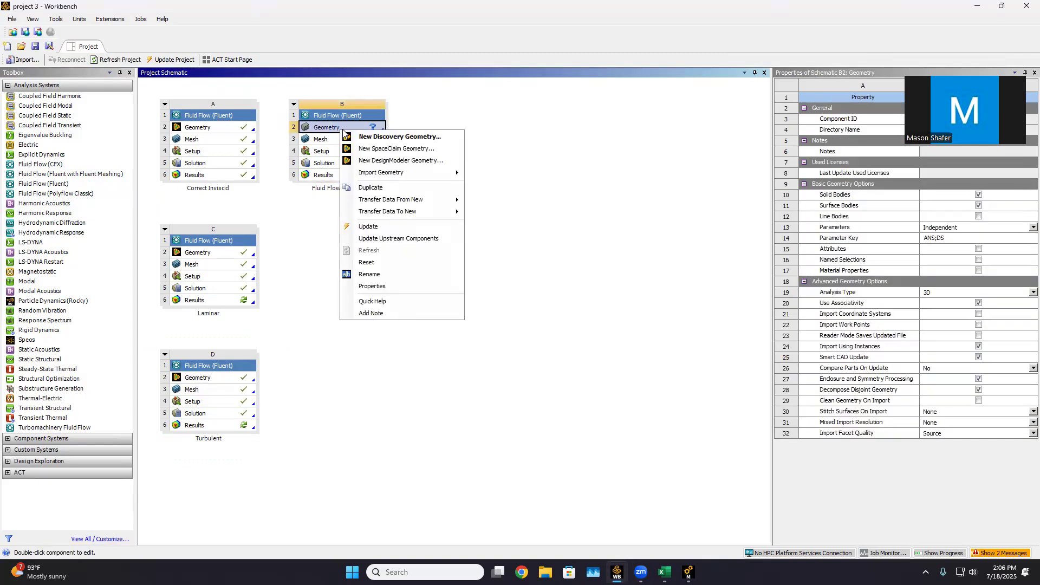
{"action": "left_click", "coordinate": [1023, 295]}
{"action": "left_click", "coordinate": [966, 309]}
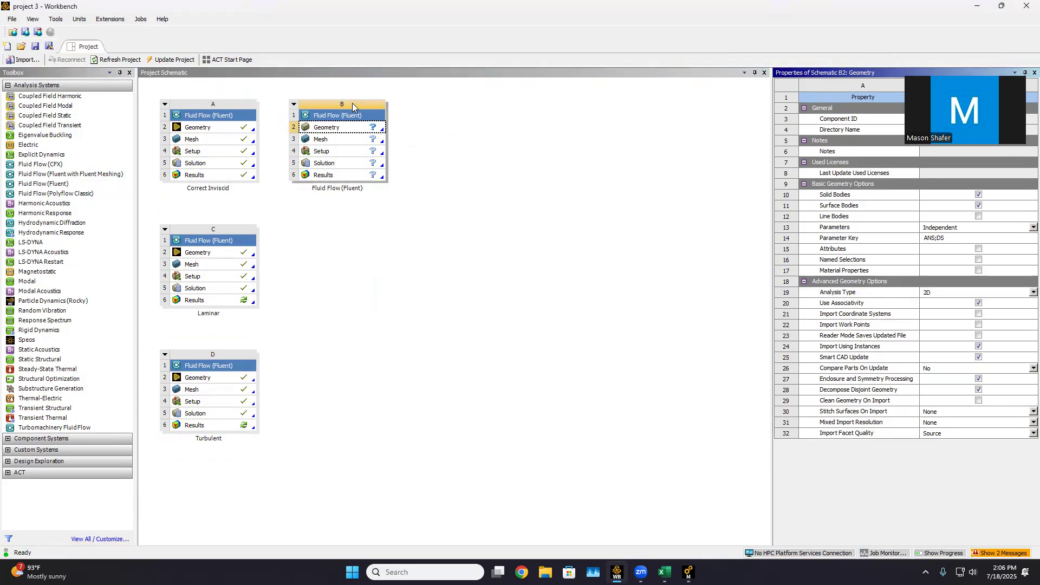
Create a new DesignModeler geometry for the new Fluid Flow (Fluent) system.
{"action": "left_click", "coordinate": [349, 134]}
{"action": "right_click", "coordinate": [347, 128]}
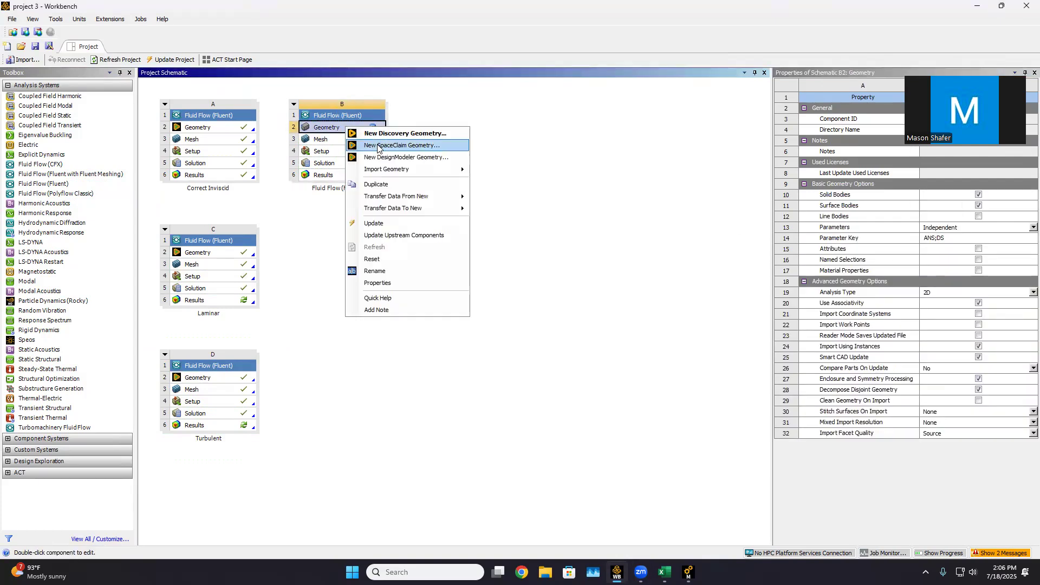
{"action": "left_click", "coordinate": [392, 158]}
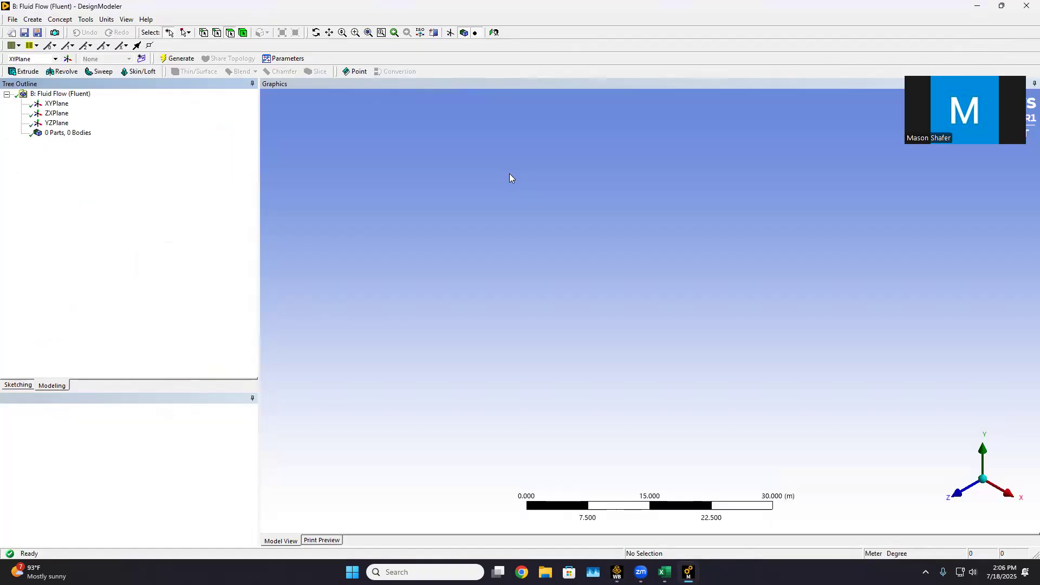
Facing the XY plane, sketch a circle centred on the origin, about 17.6 m in diameter.
{"action": "left_click", "coordinate": [961, 492]}
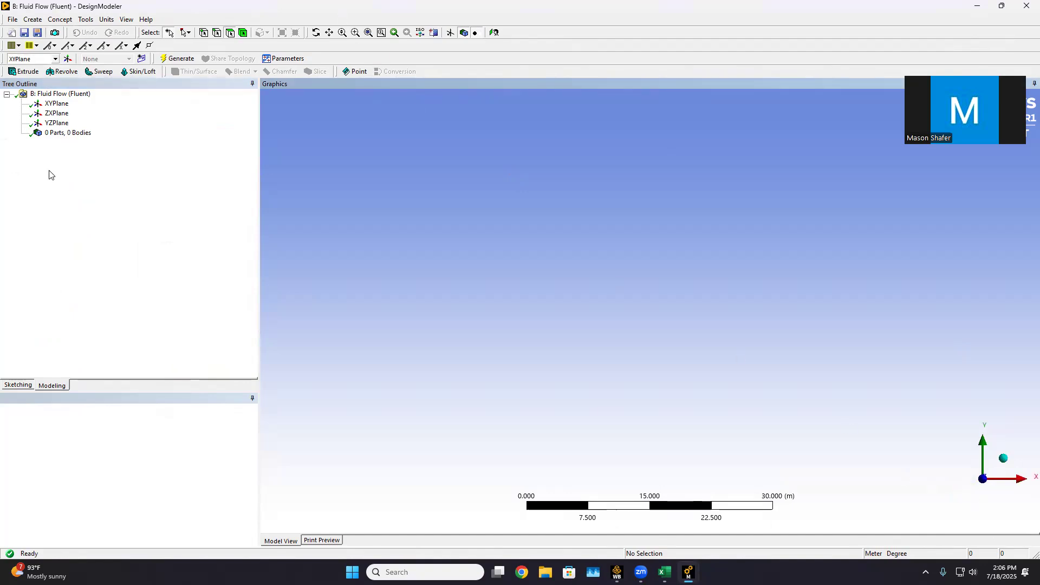
{"action": "left_click", "coordinate": [26, 385]}
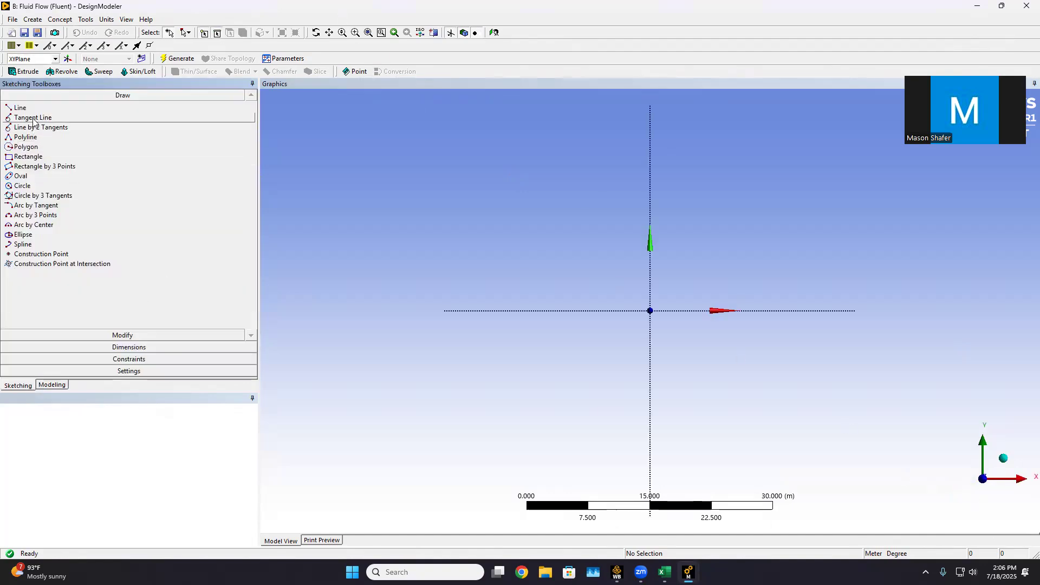
{"action": "left_click", "coordinate": [23, 186]}
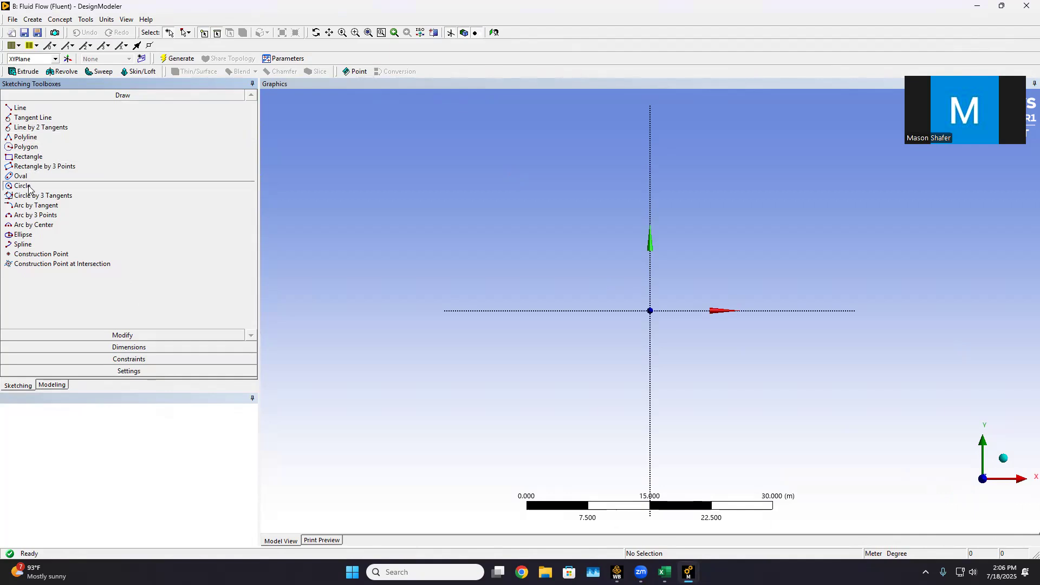
{"action": "left_click", "coordinate": [650, 310]}
{"action": "left_click", "coordinate": [705, 262]}
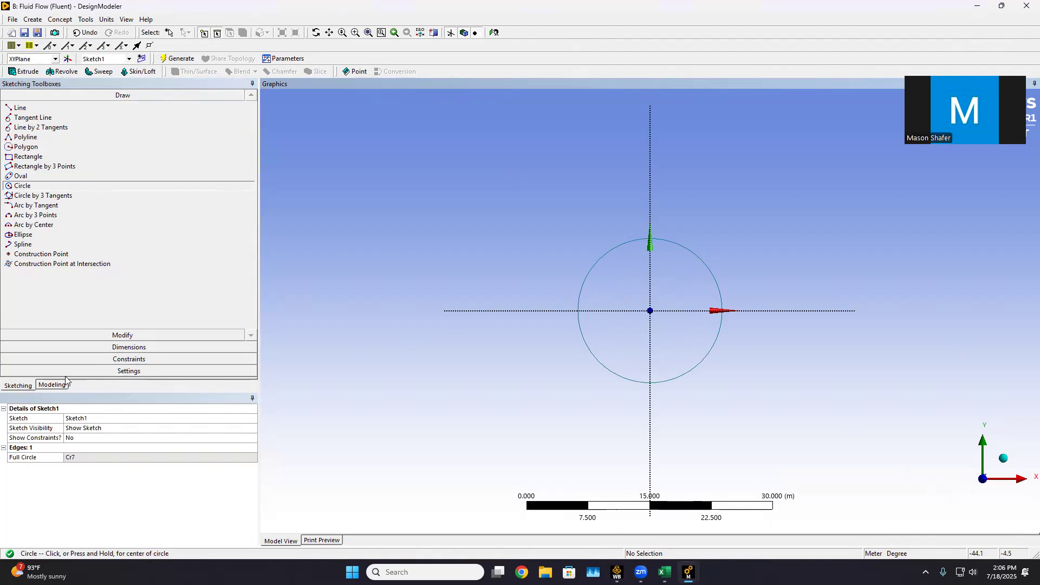
Add a diameter dimension to the circle and set it to 1 m.
{"action": "left_click", "coordinate": [119, 346]}
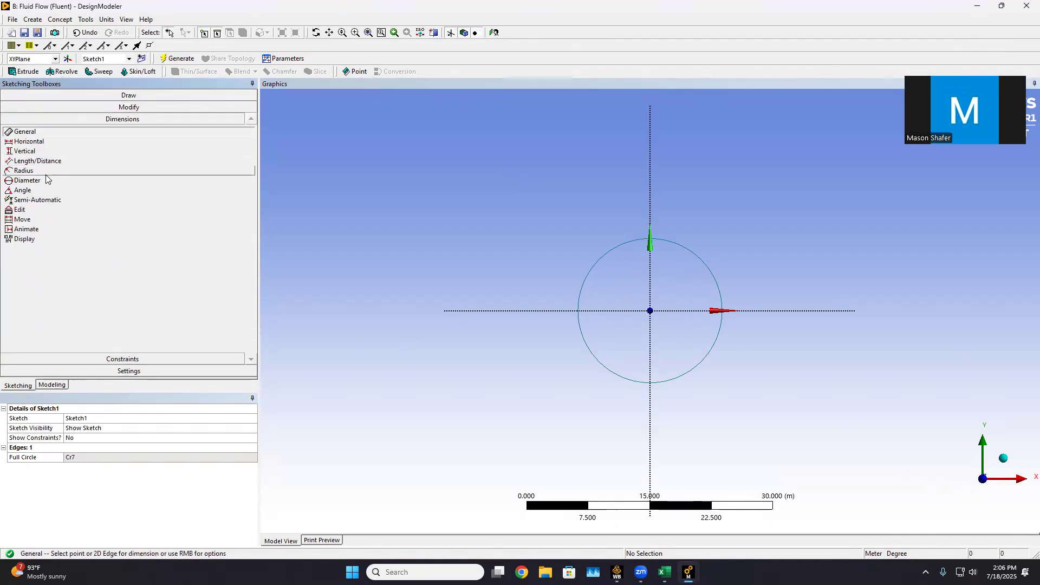
{"action": "left_click", "coordinate": [32, 180]}
{"action": "left_click", "coordinate": [701, 260]}
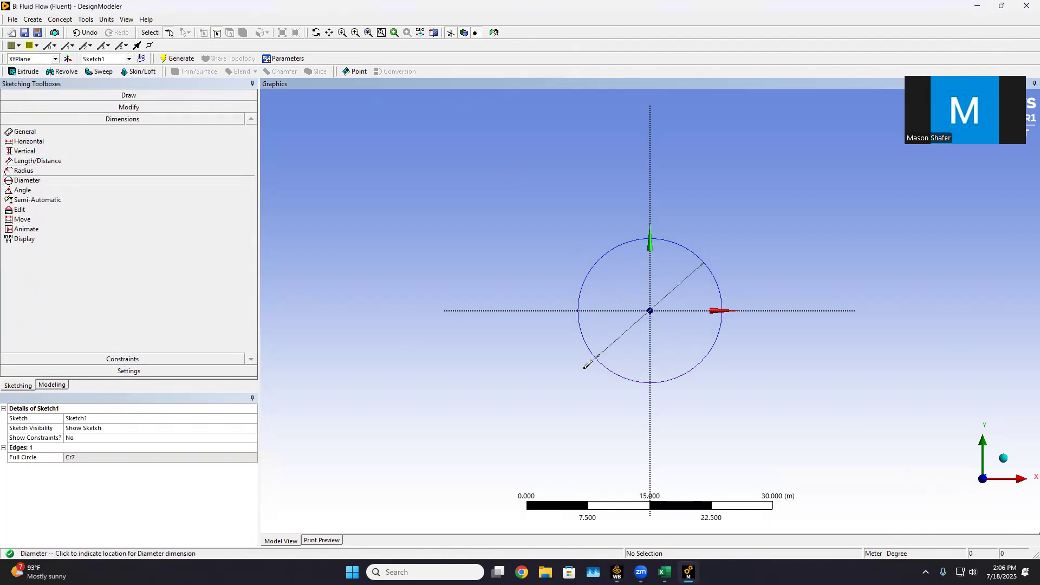
{"action": "left_click", "coordinate": [638, 340]}
{"action": "left_click", "coordinate": [96, 458]}
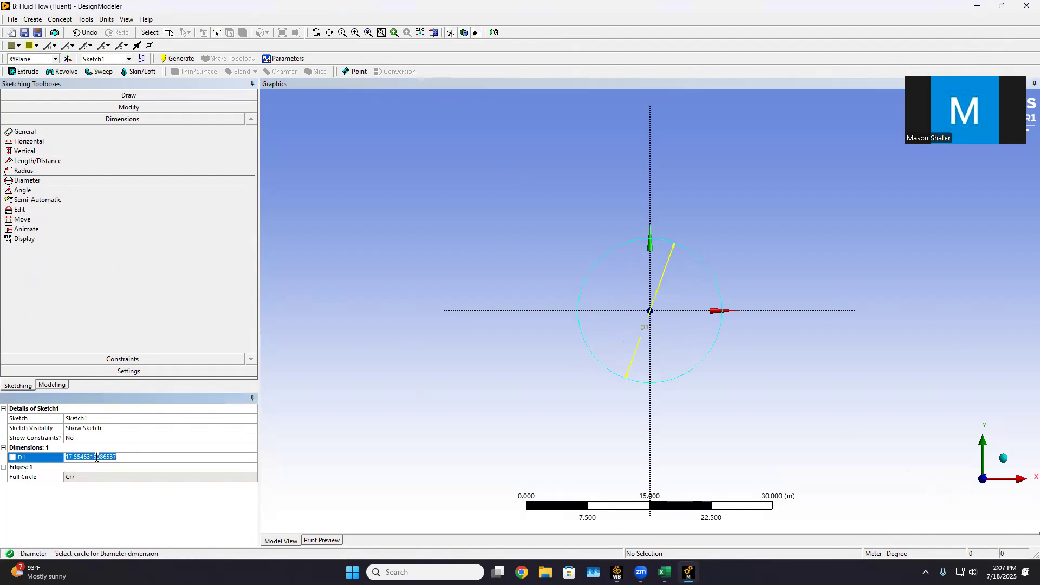
{"action": "type", "text": "1"}
{"action": "key", "text": "Return"}
Draw two lines from the origin along the X axis, about 7.9 m in the positive direction and about 6.2 m in the negative.
{"action": "scroll", "coordinate": [702, 295], "scroll_direction": "up", "scroll_amount": 5}
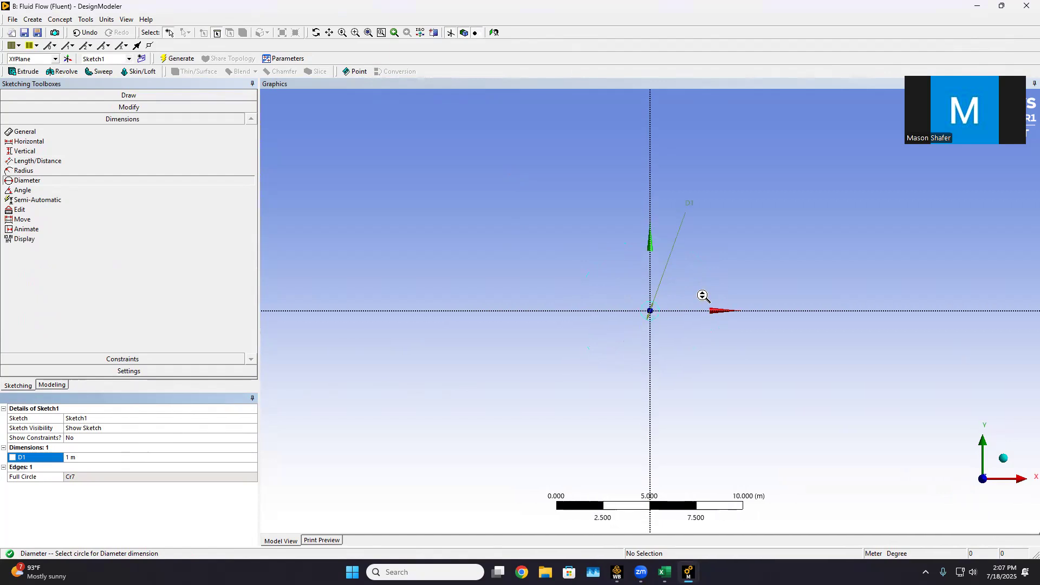
{"action": "left_click", "coordinate": [162, 96]}
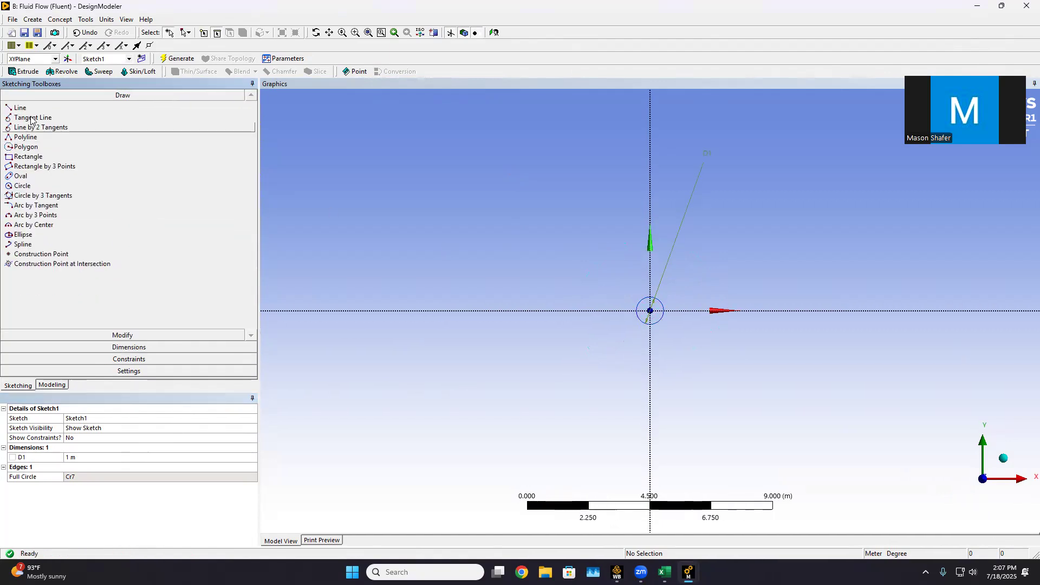
{"action": "left_click", "coordinate": [20, 108]}
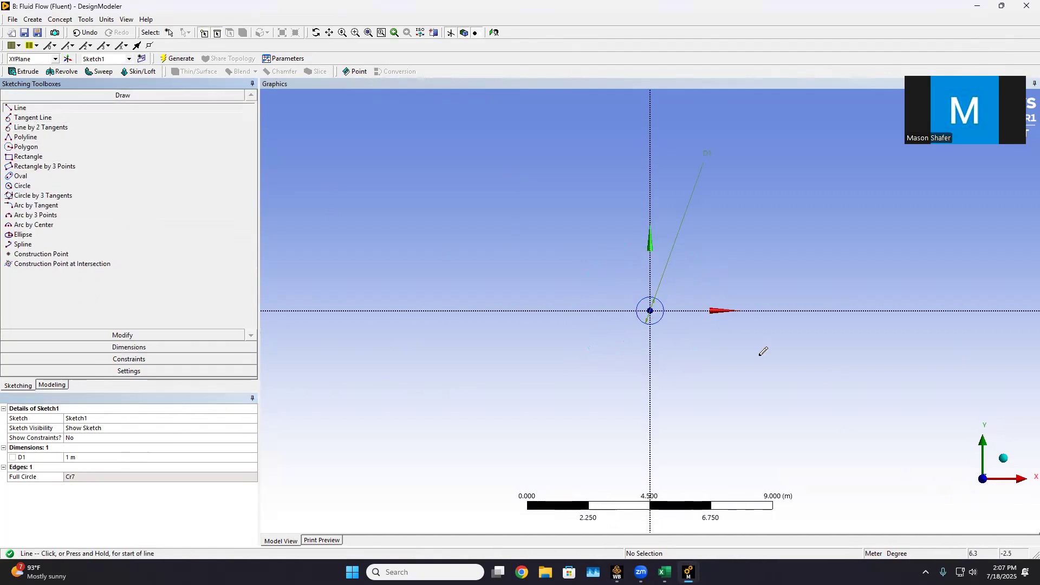
{"action": "left_click", "coordinate": [651, 310]}
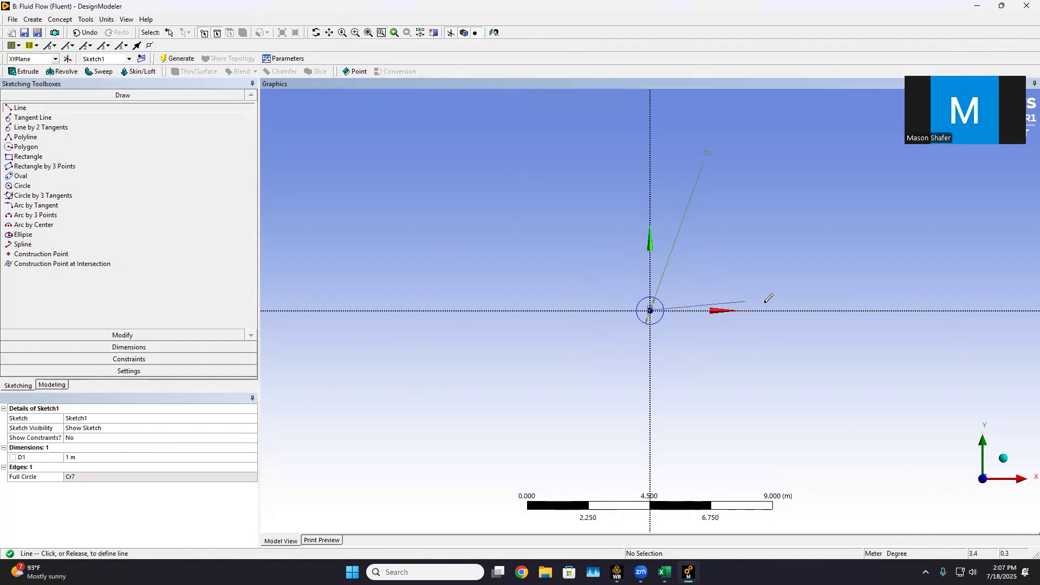
{"action": "left_click", "coordinate": [867, 310]}
{"action": "left_click", "coordinate": [651, 310]}
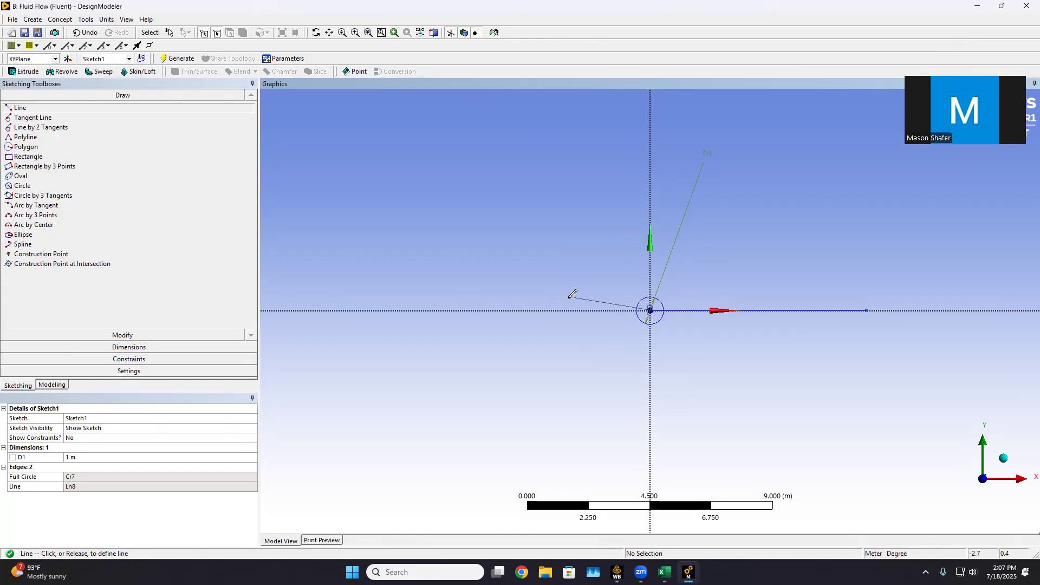
{"action": "left_click", "coordinate": [480, 311]}
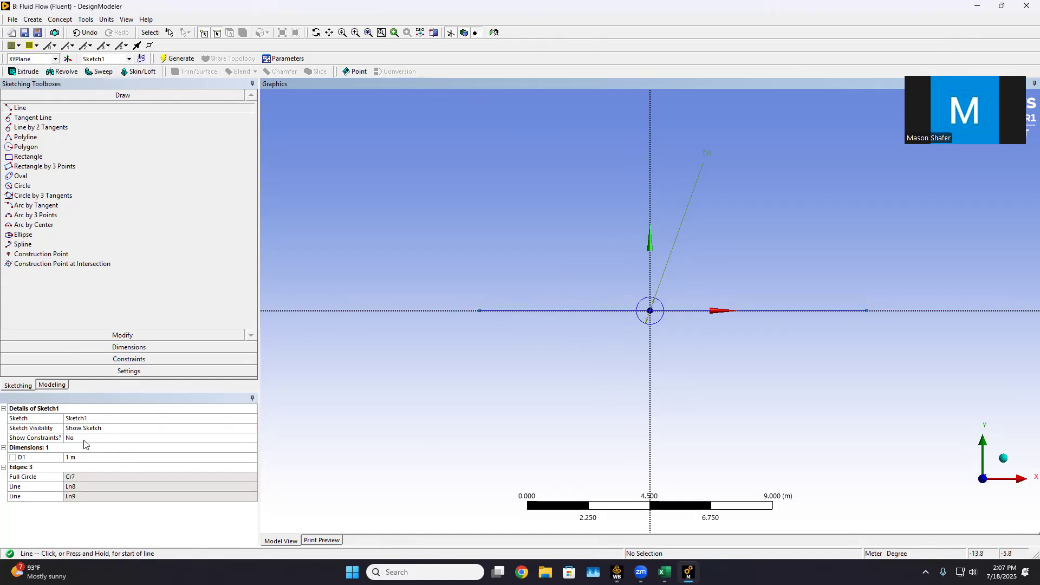
Add horizontal dimensions from the origin to the outer endpoint of each of the two X-axis lines.
{"action": "left_click", "coordinate": [182, 332]}
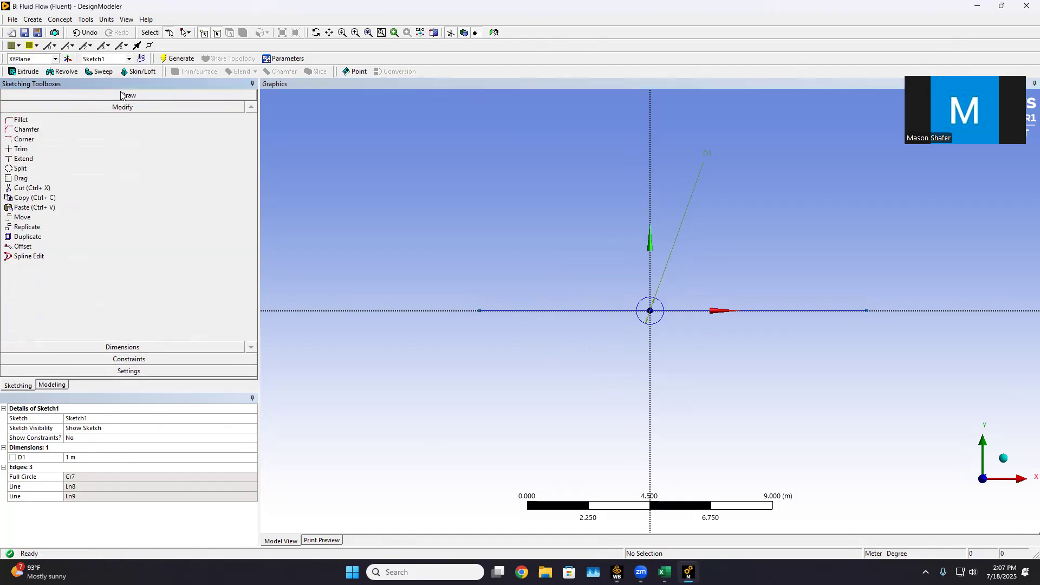
{"action": "left_click", "coordinate": [125, 348]}
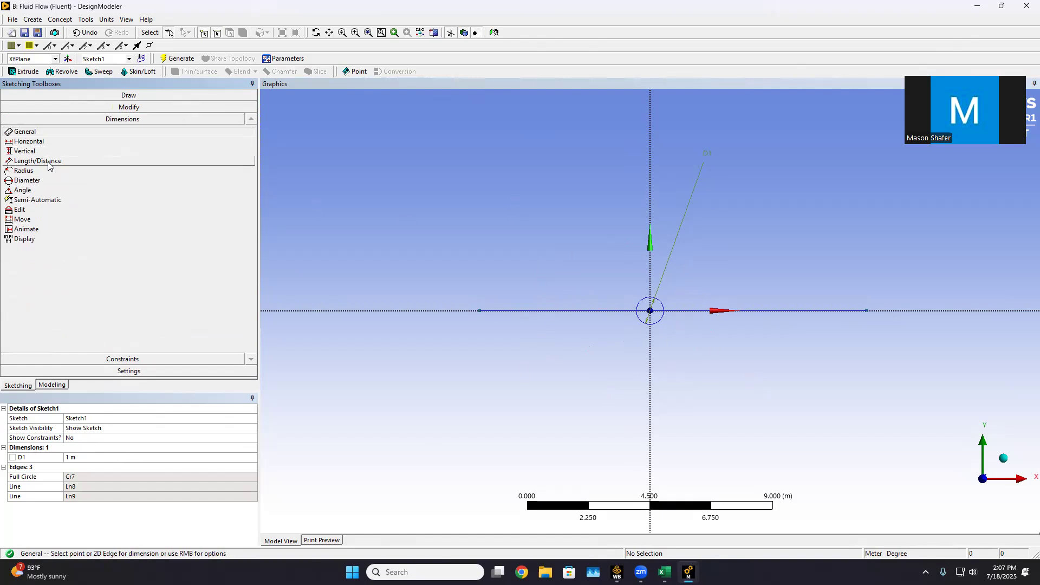
{"action": "left_click", "coordinate": [35, 141]}
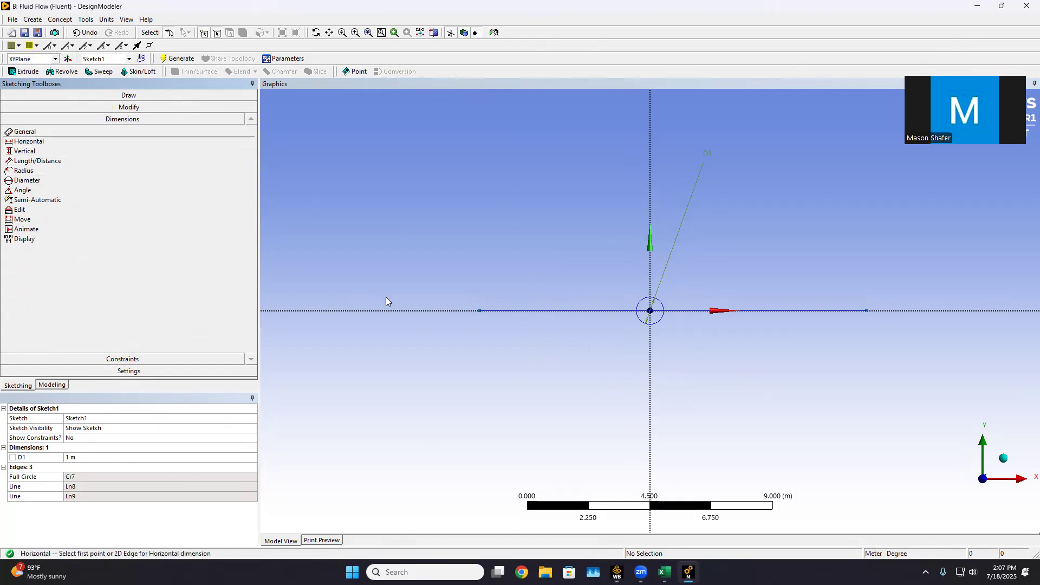
{"action": "left_click", "coordinate": [479, 311]}
{"action": "left_click", "coordinate": [650, 310]}
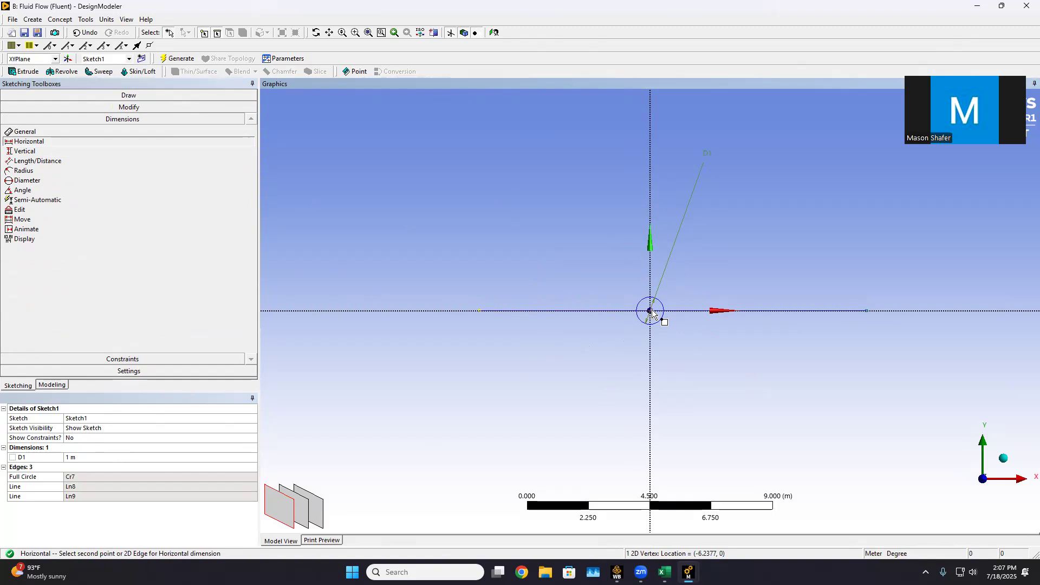
{"action": "left_click", "coordinate": [583, 344]}
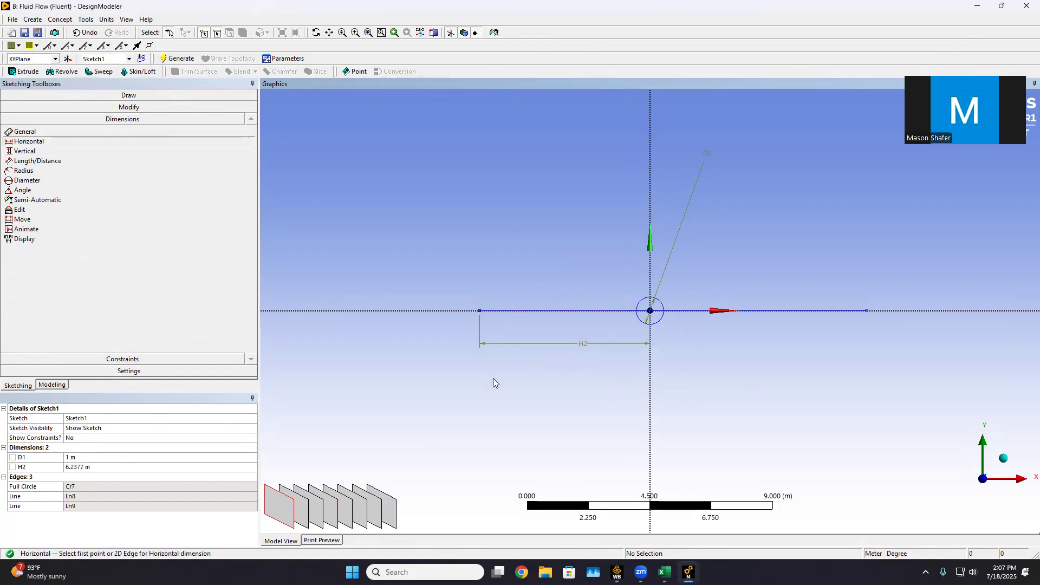
{"action": "left_click", "coordinate": [650, 312]}
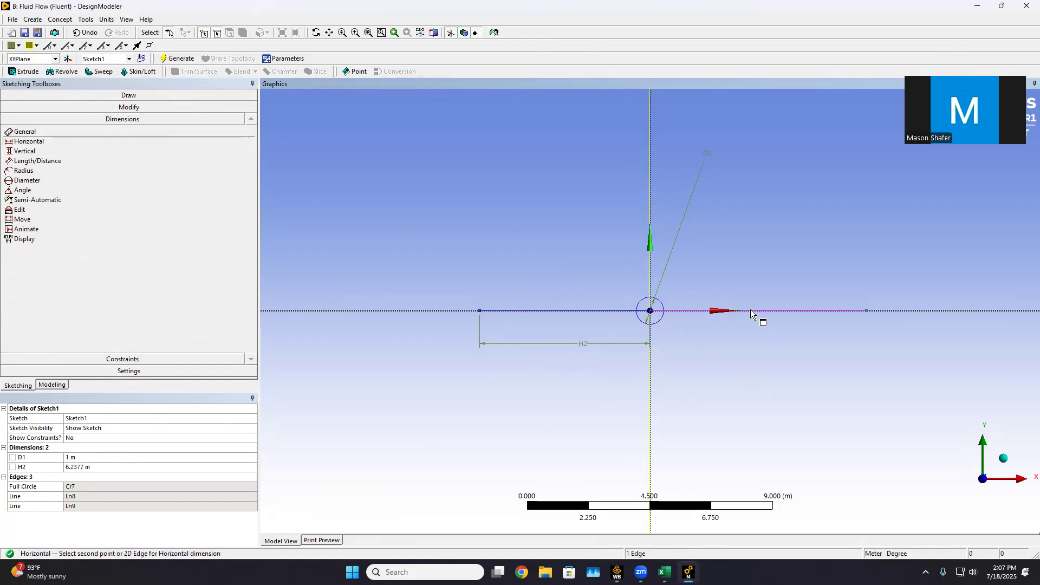
{"action": "left_click", "coordinate": [870, 312]}
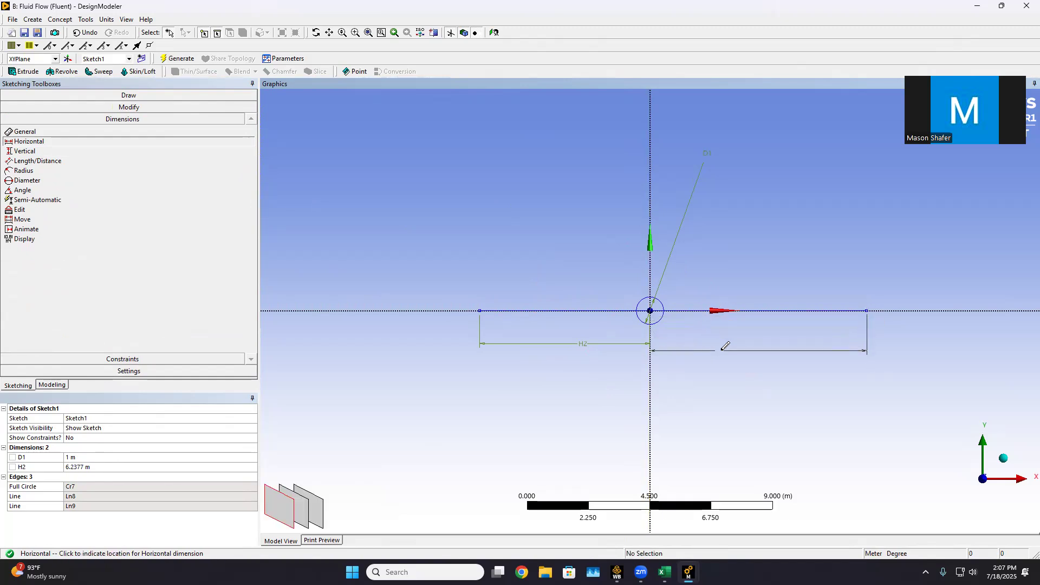
{"action": "left_click", "coordinate": [754, 344]}
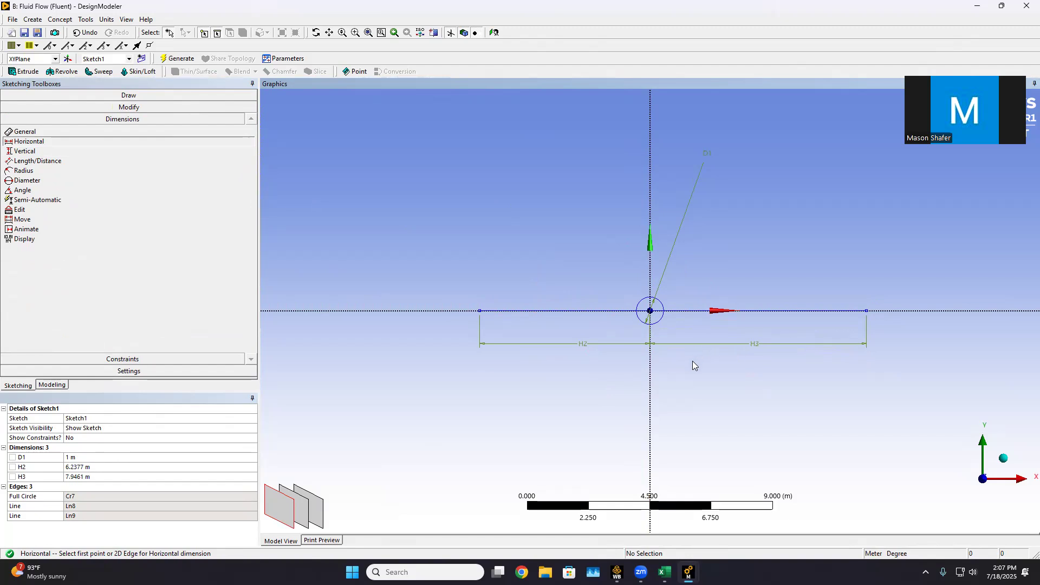
Set both horizontal dimensions of the X-axis lines to 25 m.
{"action": "left_click", "coordinate": [74, 477]}
{"action": "type", "text": "25"}
{"action": "left_click", "coordinate": [82, 467]}
{"action": "type", "text": "25"}
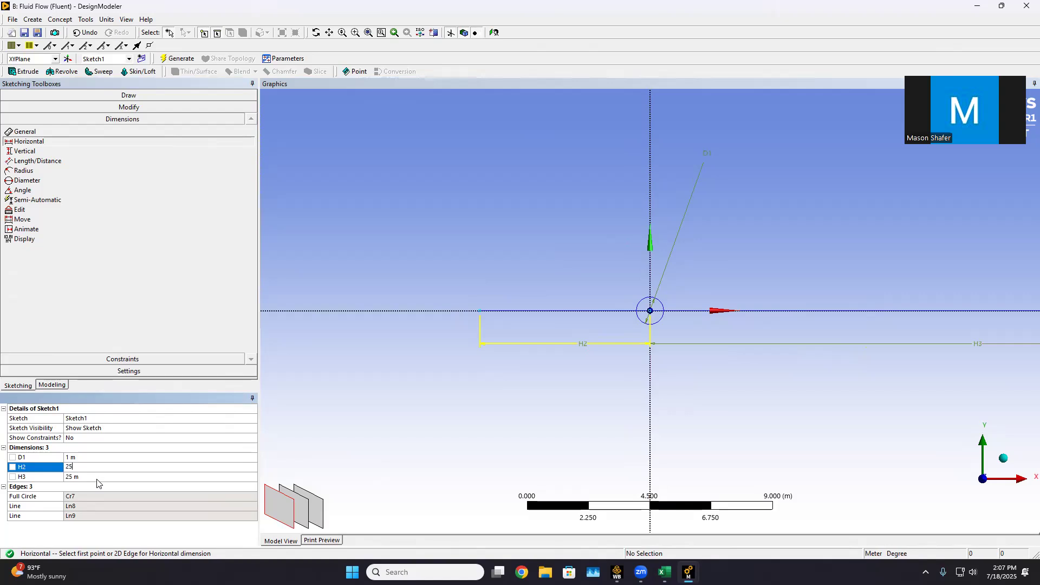
{"action": "key", "text": "Return"}
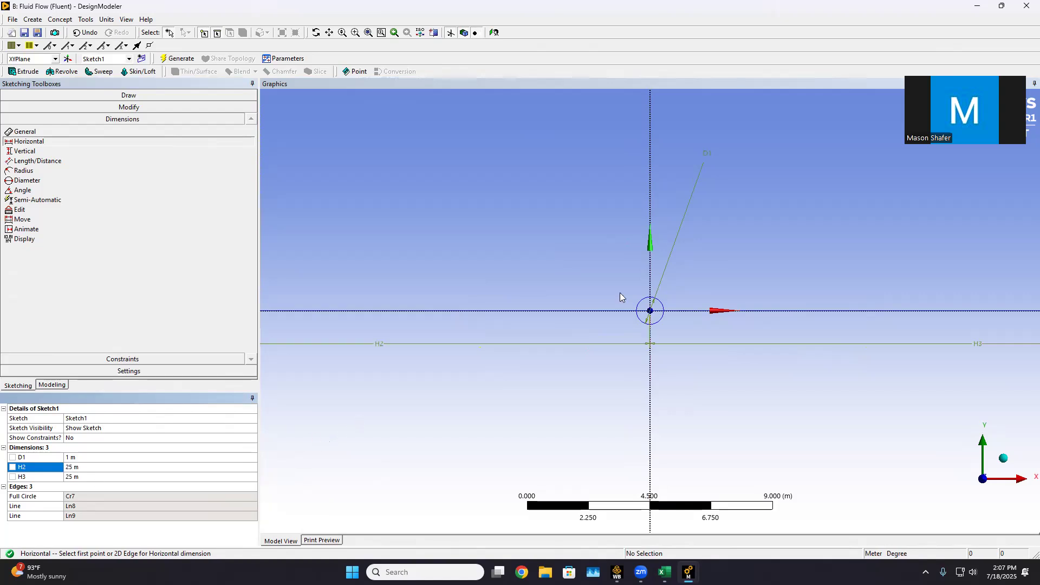
Draw a vertical line upward from the negative X-axis endpoint and one about 14.3 m downward from the positive X-axis endpoint.
{"action": "scroll", "coordinate": [585, 325], "scroll_direction": "down", "scroll_amount": 5}
{"action": "left_click", "coordinate": [153, 95]}
{"action": "left_click", "coordinate": [21, 108]}
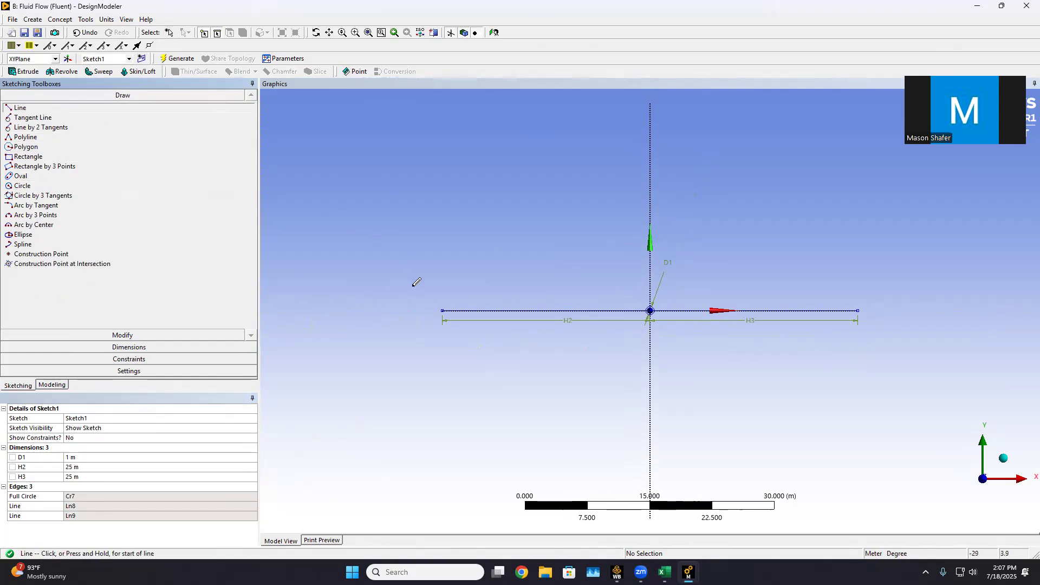
{"action": "left_click", "coordinate": [443, 309]}
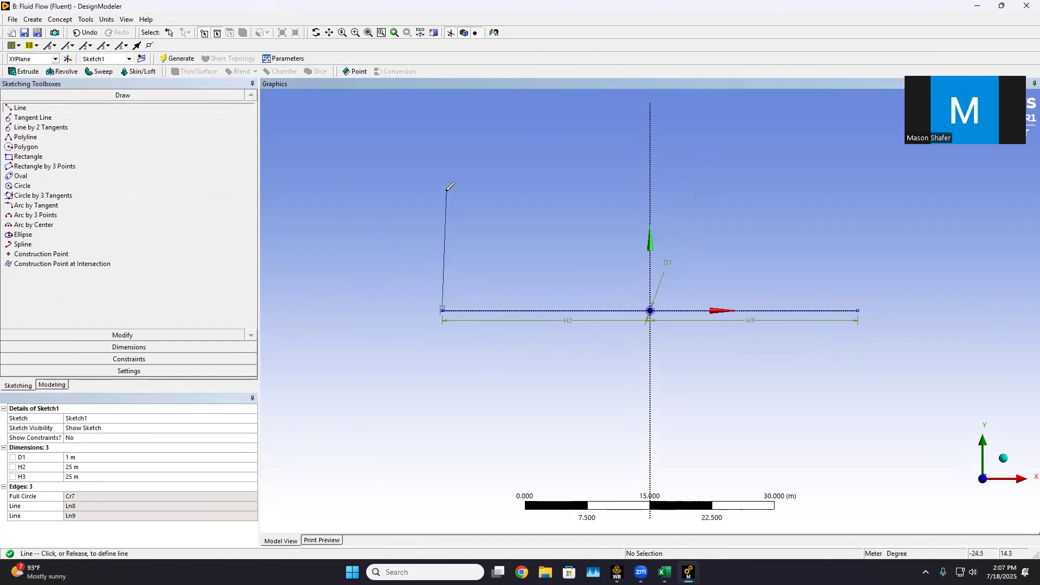
{"action": "left_click", "coordinate": [442, 172]}
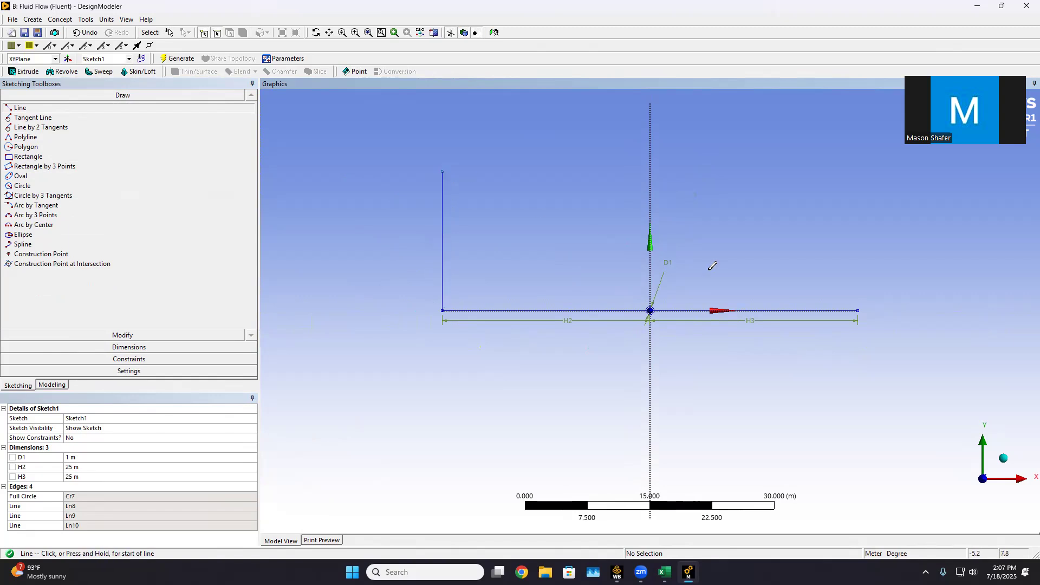
{"action": "left_click", "coordinate": [857, 310]}
{"action": "left_click", "coordinate": [858, 428]}
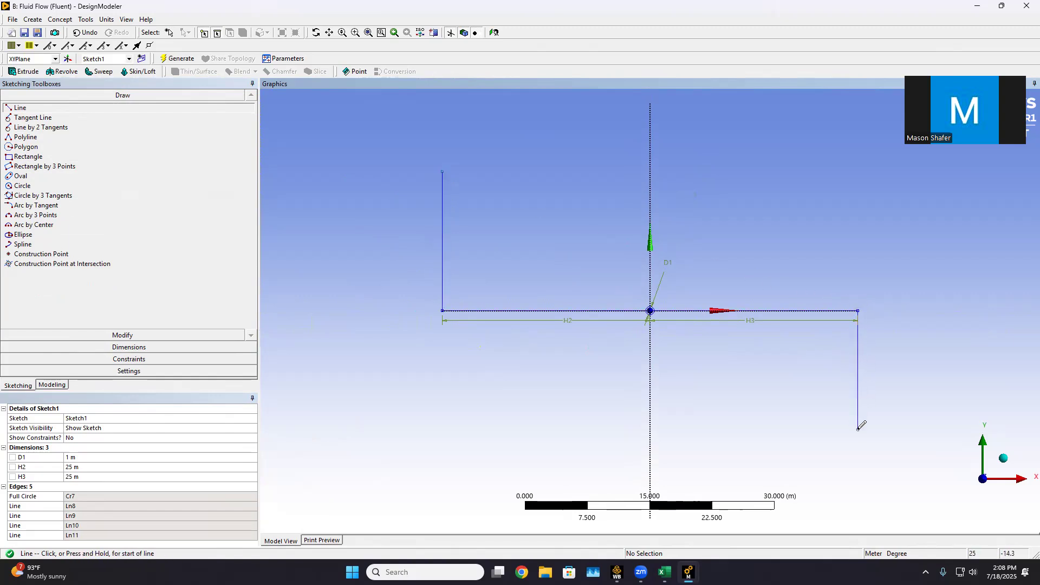
Add vertical dimensions between the endpoints of the vertical line at negative X and of the one at positive X.
{"action": "left_click", "coordinate": [123, 334]}
{"action": "left_click", "coordinate": [122, 347]}
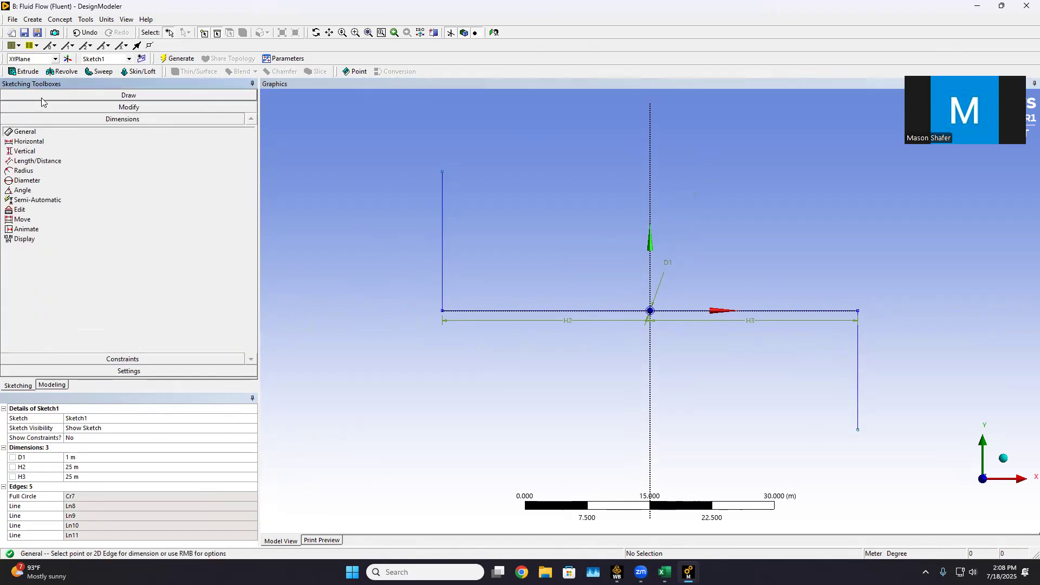
{"action": "left_click", "coordinate": [31, 152]}
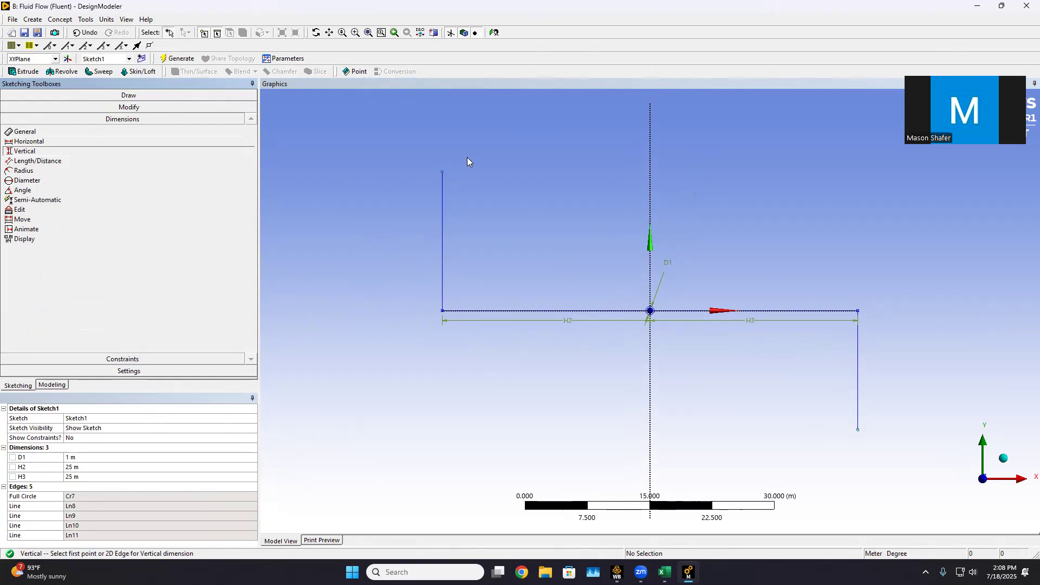
{"action": "left_click", "coordinate": [443, 171]}
{"action": "left_click", "coordinate": [443, 311]}
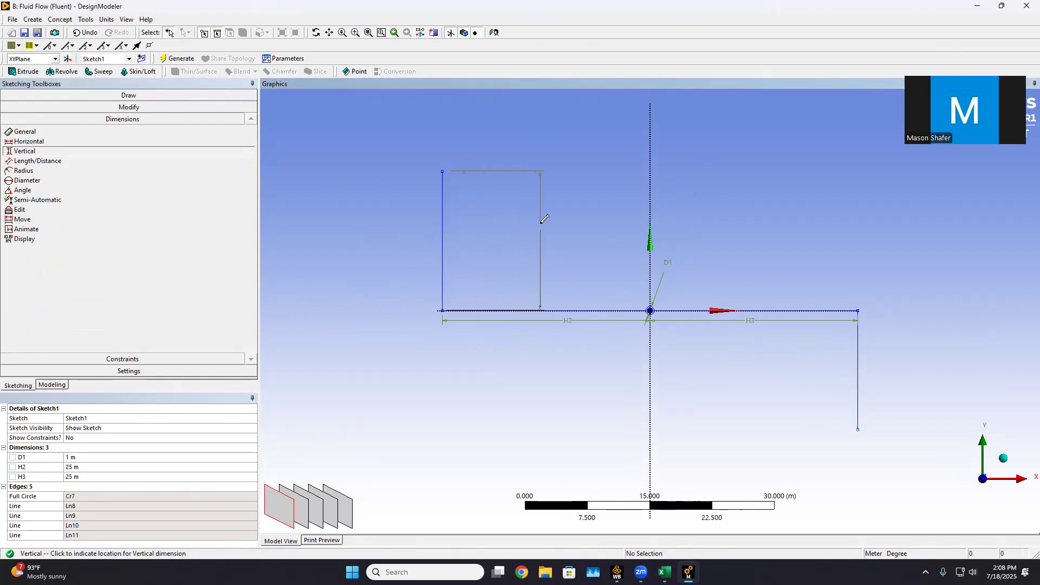
{"action": "left_click", "coordinate": [541, 222]}
{"action": "left_click", "coordinate": [859, 311]}
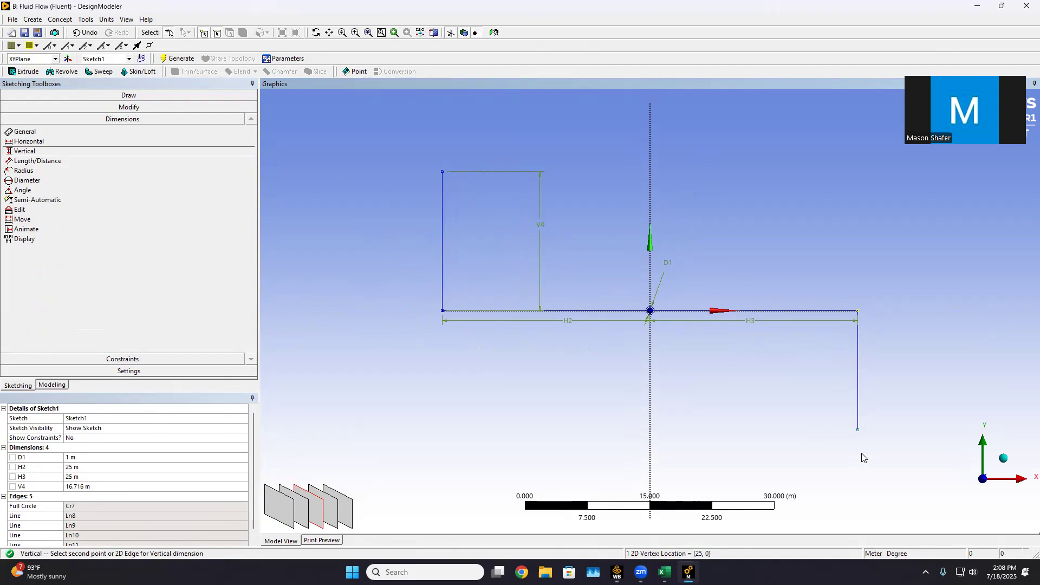
{"action": "left_click", "coordinate": [812, 391]}
Set both vertical dimensions of the vertical lines to 25 m.
{"action": "left_click", "coordinate": [101, 486]}
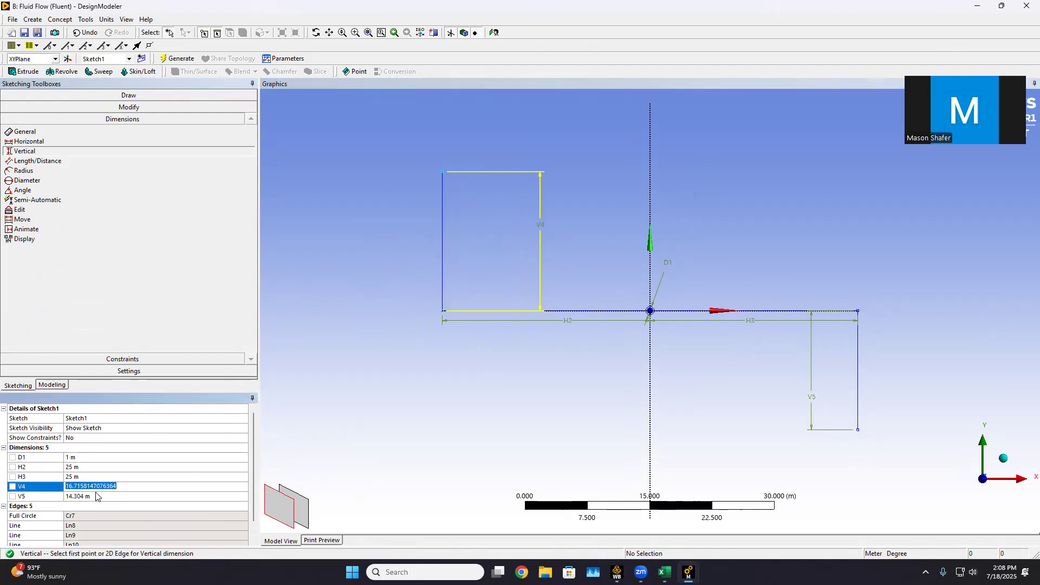
{"action": "type", "text": "25"}
{"action": "key", "text": "Return"}
{"action": "left_click", "coordinate": [95, 497]}
{"action": "type", "text": "25"}
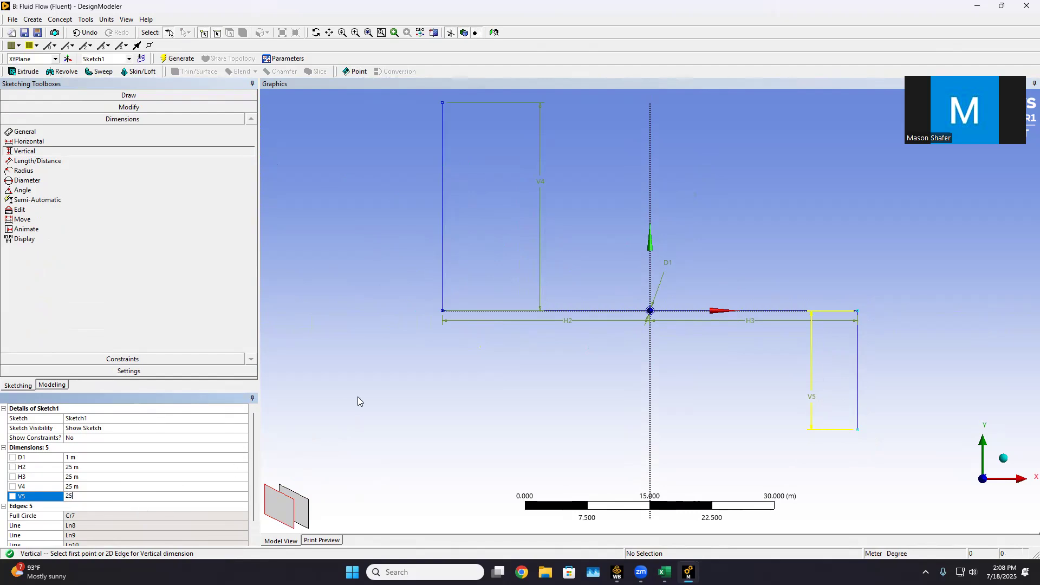
{"action": "key", "text": "Return"}
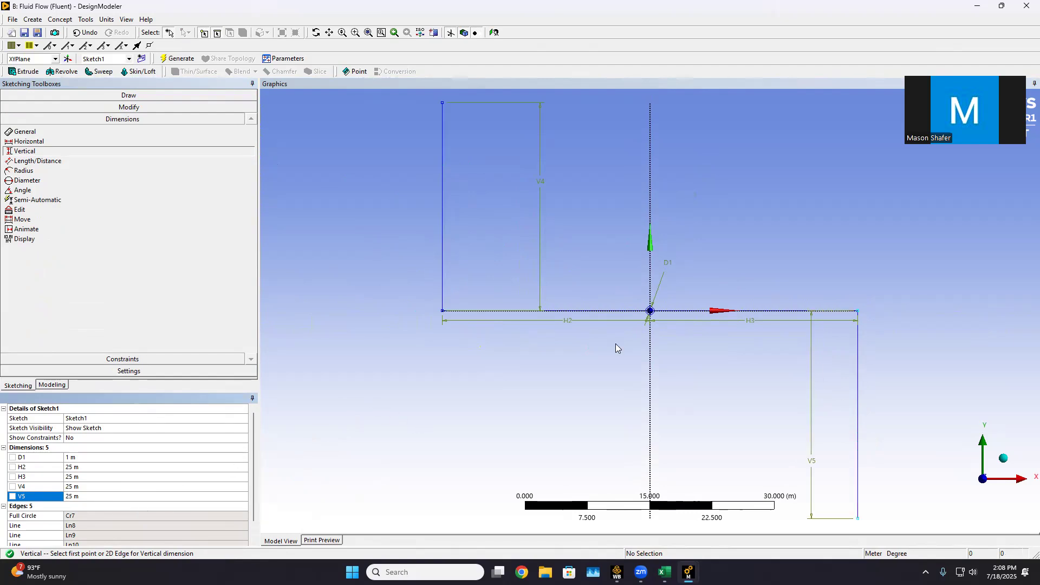
Draw a 50 m square rectangle from the upper endpoint of the negative-X vertical line to the lower endpoint of the positive-X vertical line.
{"action": "left_click", "coordinate": [129, 95]}
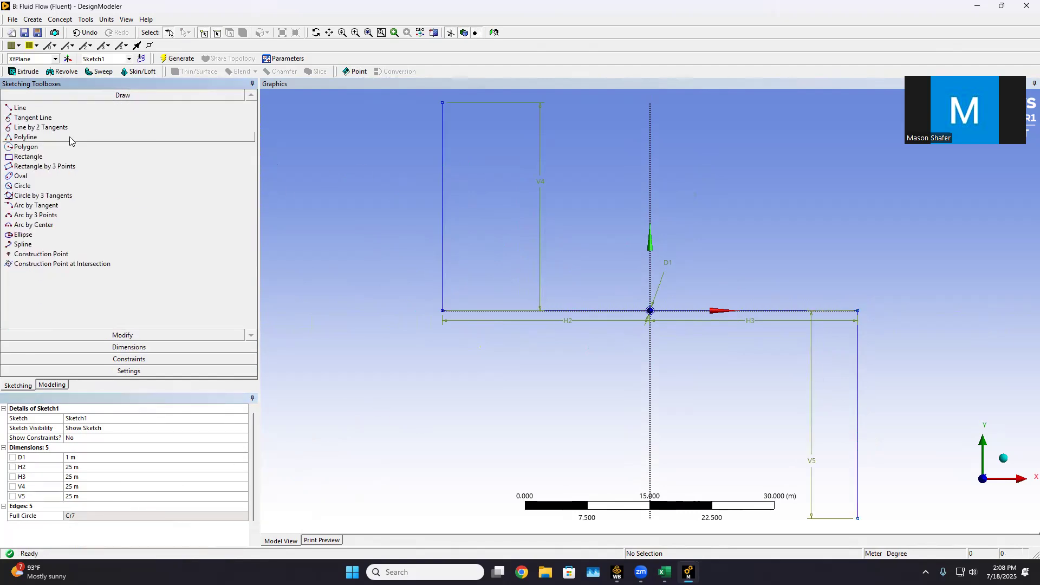
{"action": "left_click", "coordinate": [34, 157]}
{"action": "left_click_drag", "start_coordinate": [443, 101], "coordinate": [858, 518]}
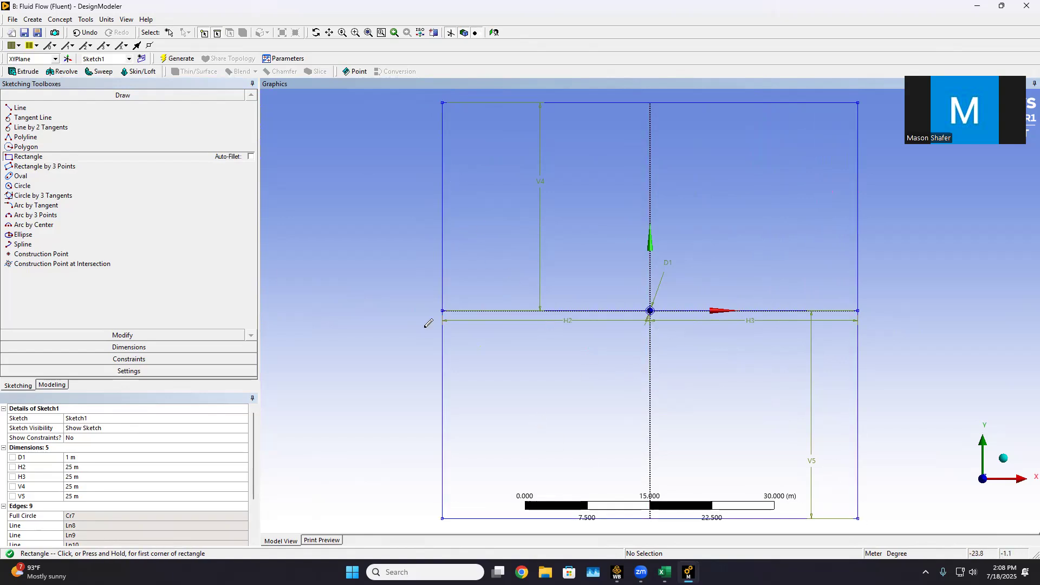
Delete the two overlapping vertical lines on the negative X side of the square.
{"action": "left_click", "coordinate": [117, 335]}
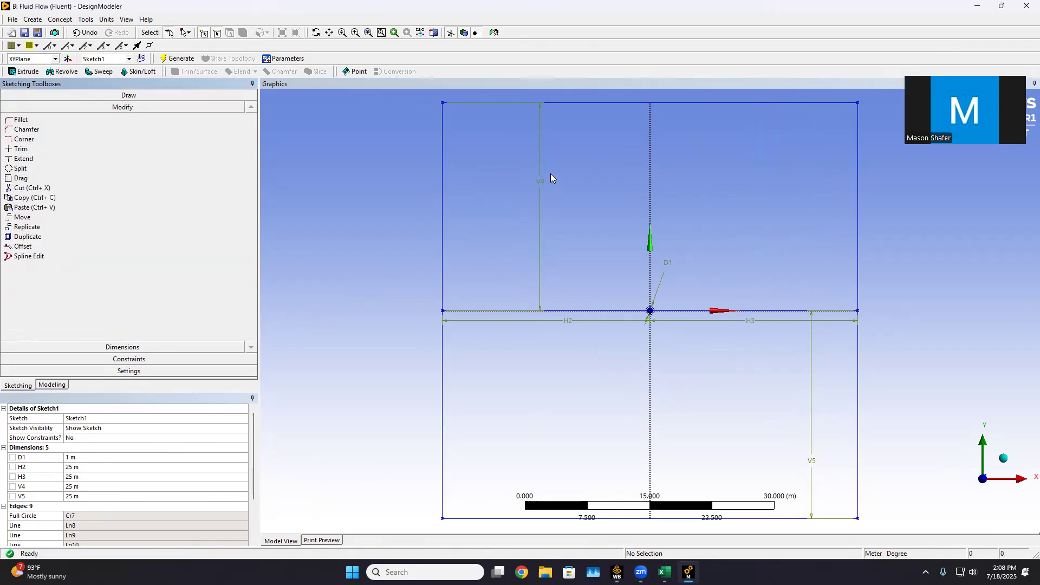
{"action": "left_click", "coordinate": [445, 217]}
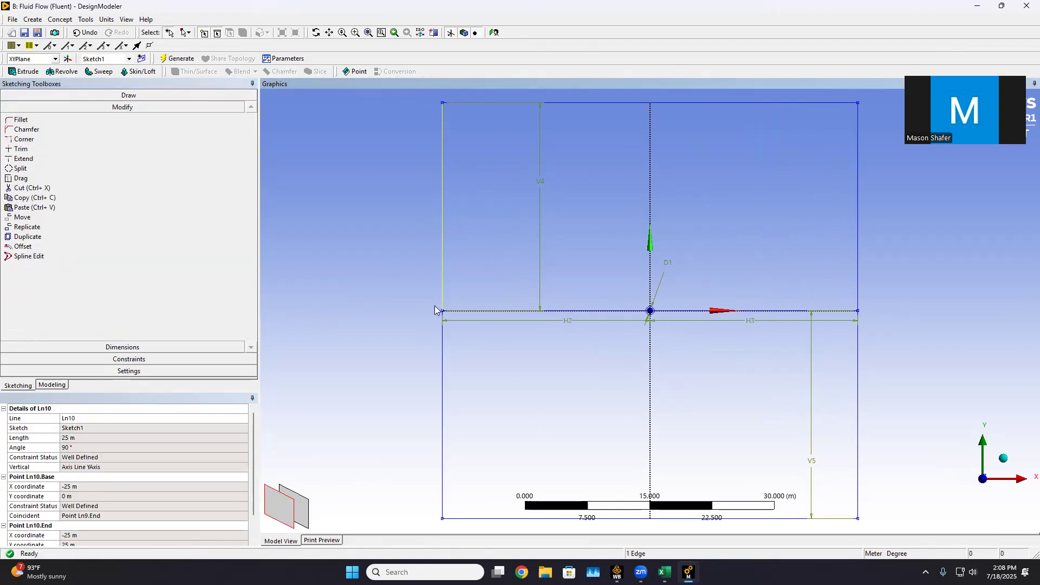
{"action": "right_click", "coordinate": [442, 372]}
{"action": "right_click", "coordinate": [441, 357]}
{"action": "right_click", "coordinate": [445, 354]}
{"action": "left_click", "coordinate": [443, 349], "text": "ctrl"}
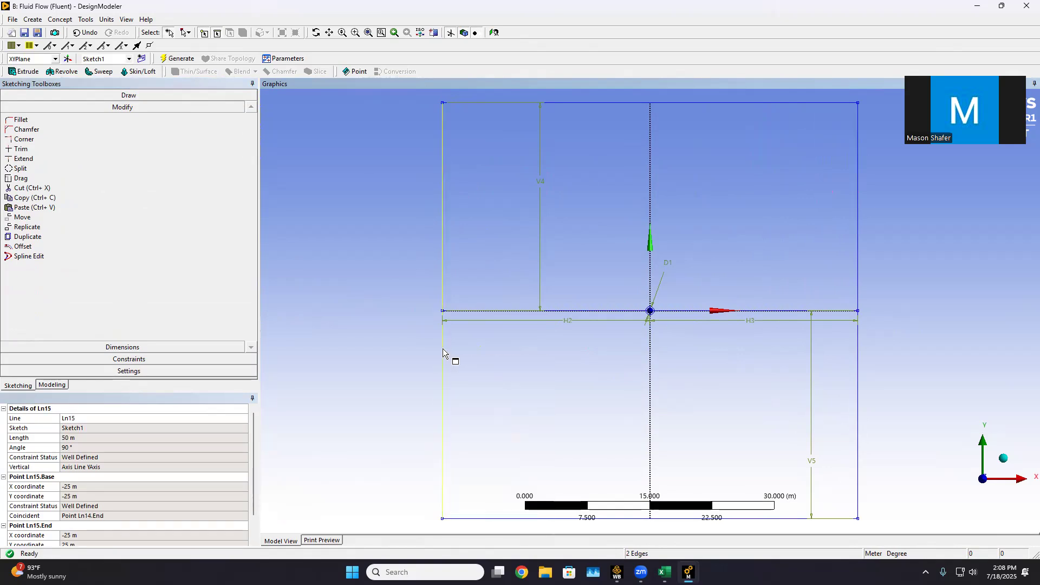
{"action": "right_click", "coordinate": [443, 349]}
{"action": "left_click", "coordinate": [469, 492]}
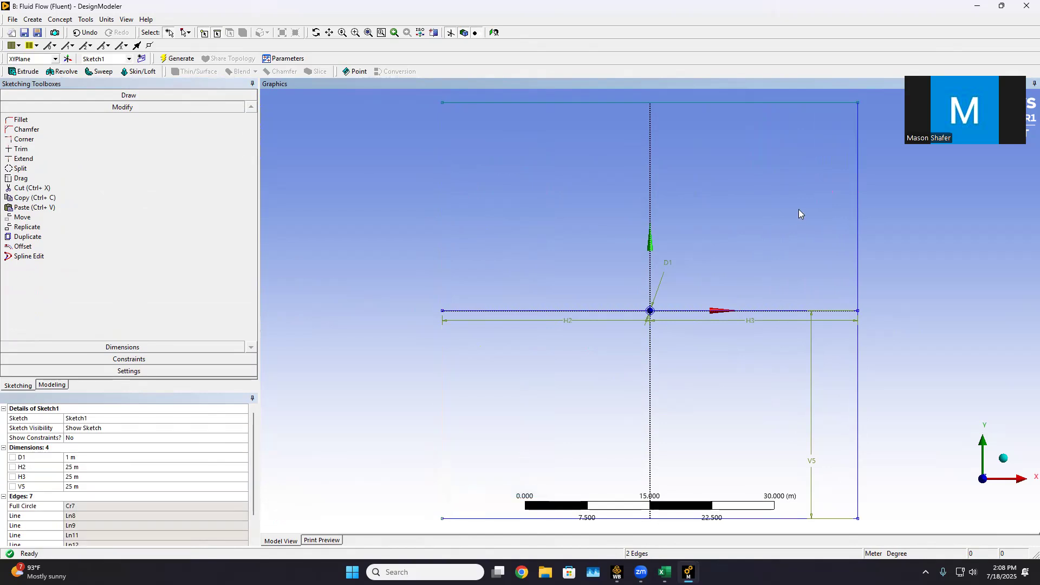
Delete the two overlapping vertical lines on the positive X side of the square.
{"action": "left_click", "coordinate": [858, 199]}
{"action": "right_click", "coordinate": [850, 341]}
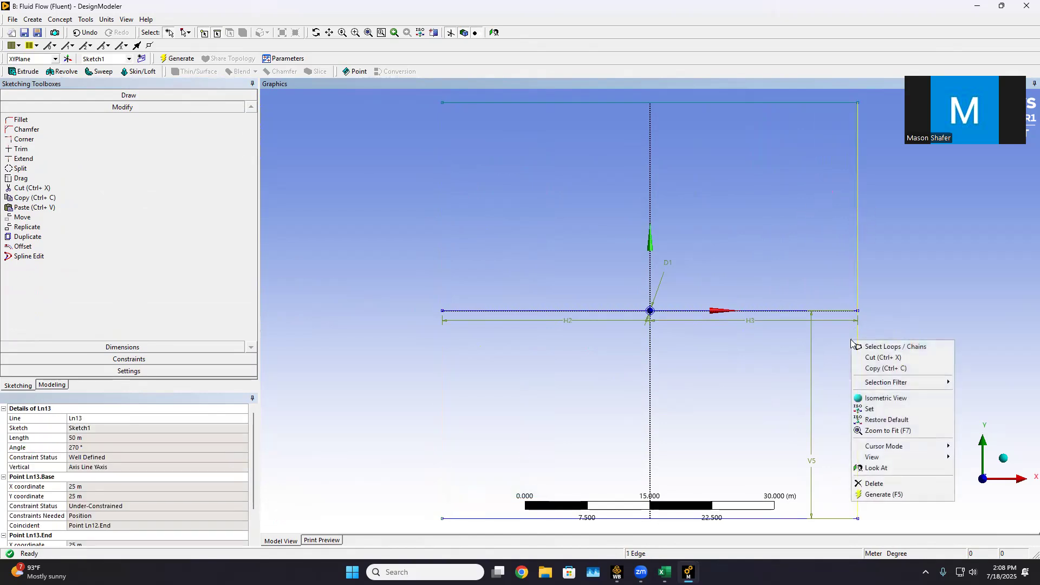
{"action": "left_click", "coordinate": [873, 483]}
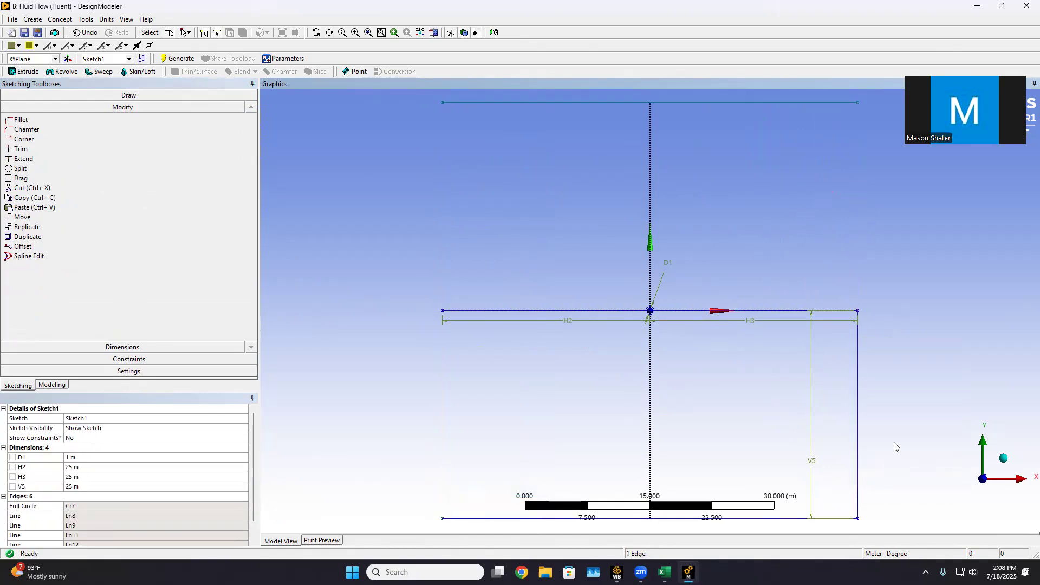
{"action": "left_click", "coordinate": [860, 422]}
{"action": "right_click", "coordinate": [860, 420]}
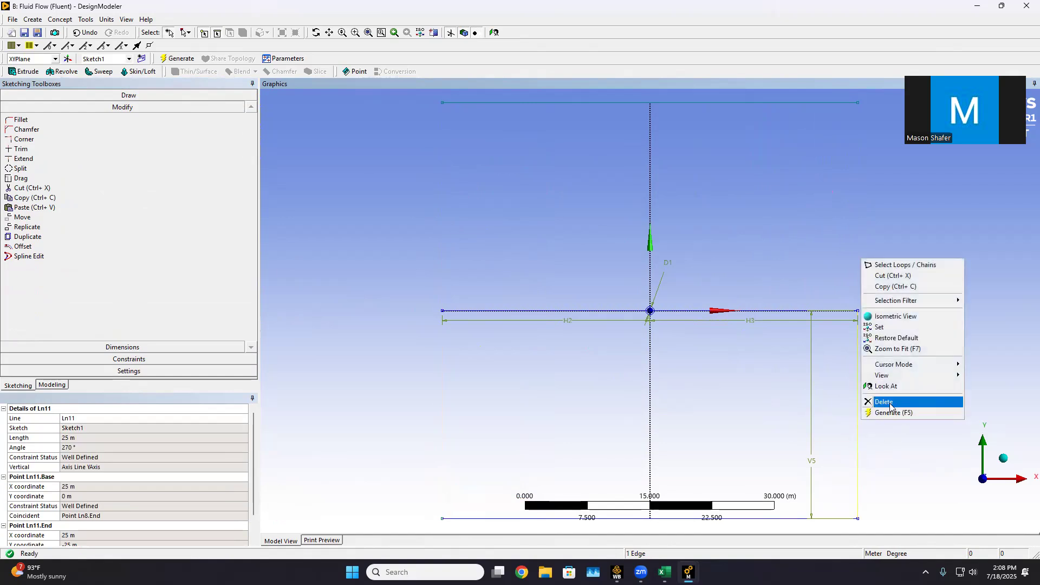
{"action": "left_click", "coordinate": [889, 401]}
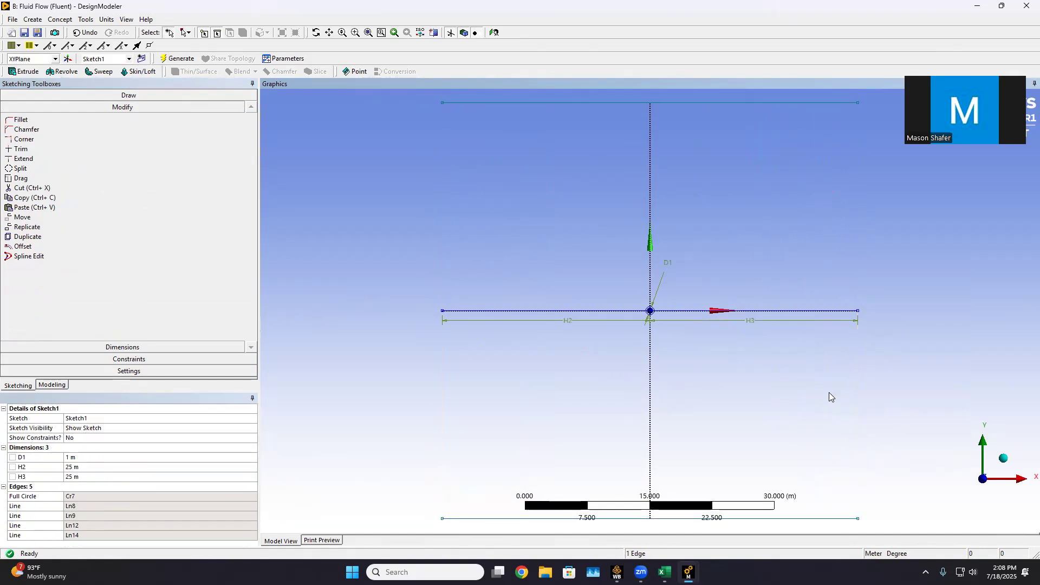
Delete the two 25 m construction lines that run along the X axis from the origin.
{"action": "left_click", "coordinate": [503, 309]}
{"action": "right_click", "coordinate": [504, 308]}
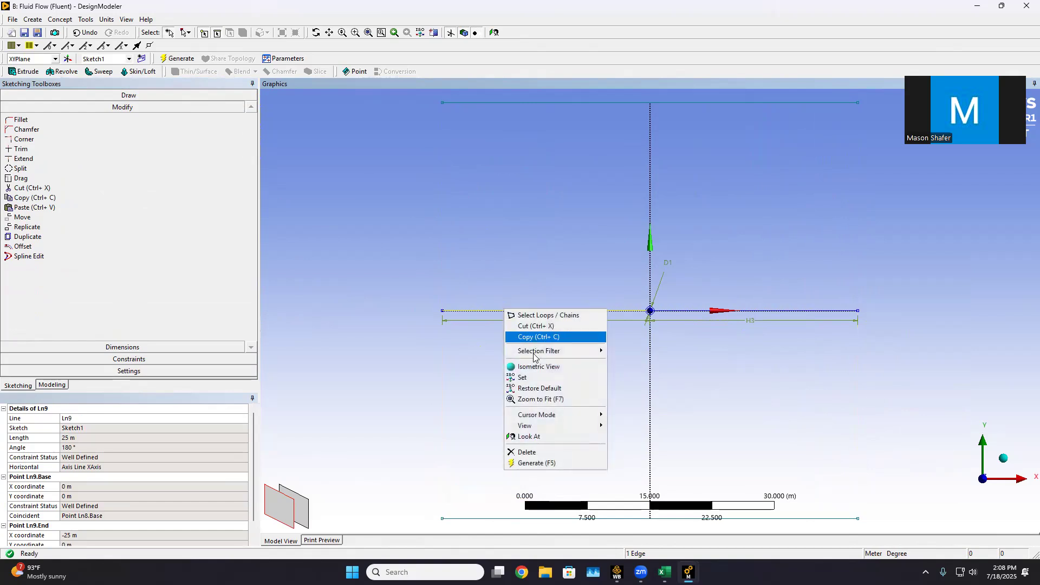
{"action": "left_click", "coordinate": [530, 451]}
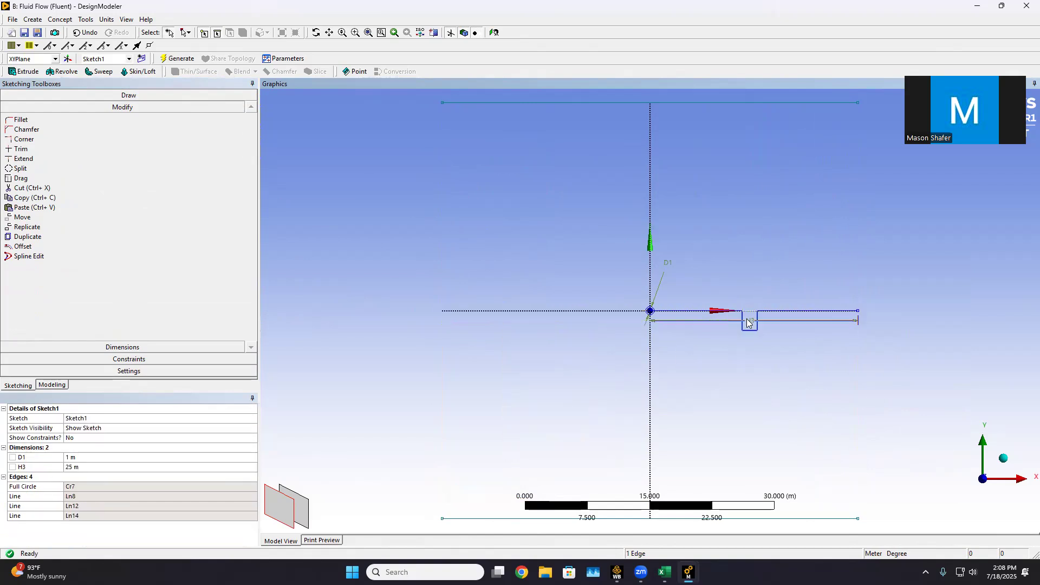
{"action": "left_click", "coordinate": [761, 311]}
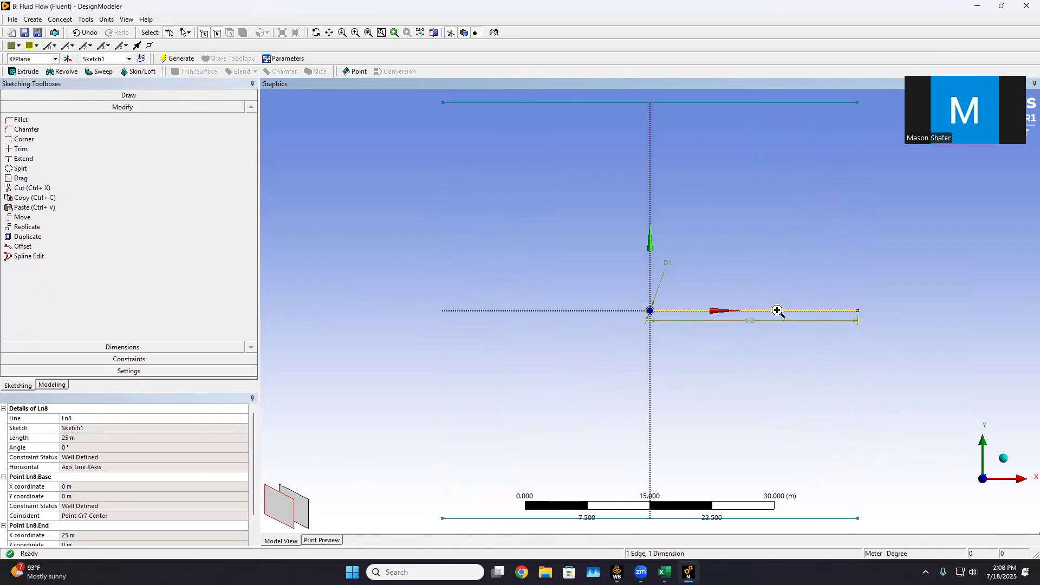
{"action": "right_click", "coordinate": [778, 313]}
{"action": "left_click", "coordinate": [809, 455]}
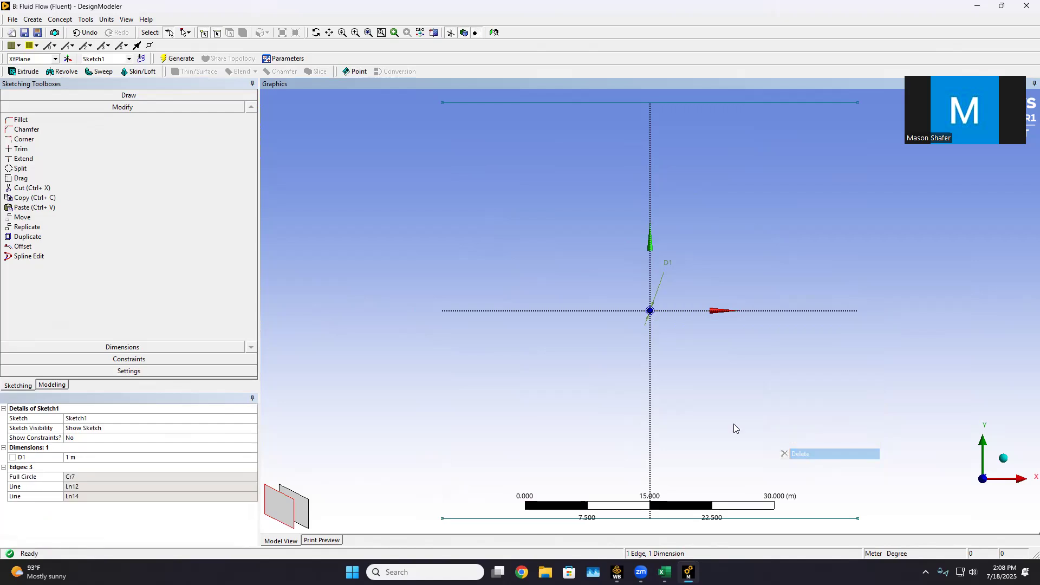
Close the square with two 50 m vertical lines joining the endpoints of its upper and lower edges at negative and positive X.
{"action": "left_click", "coordinate": [111, 95]}
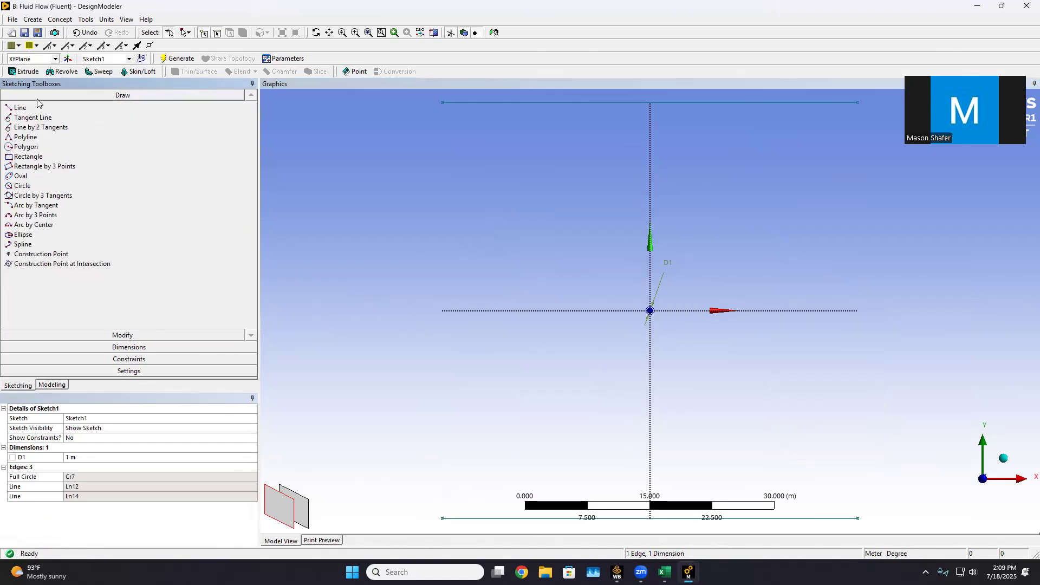
{"action": "left_click", "coordinate": [20, 108]}
{"action": "left_click", "coordinate": [442, 102]}
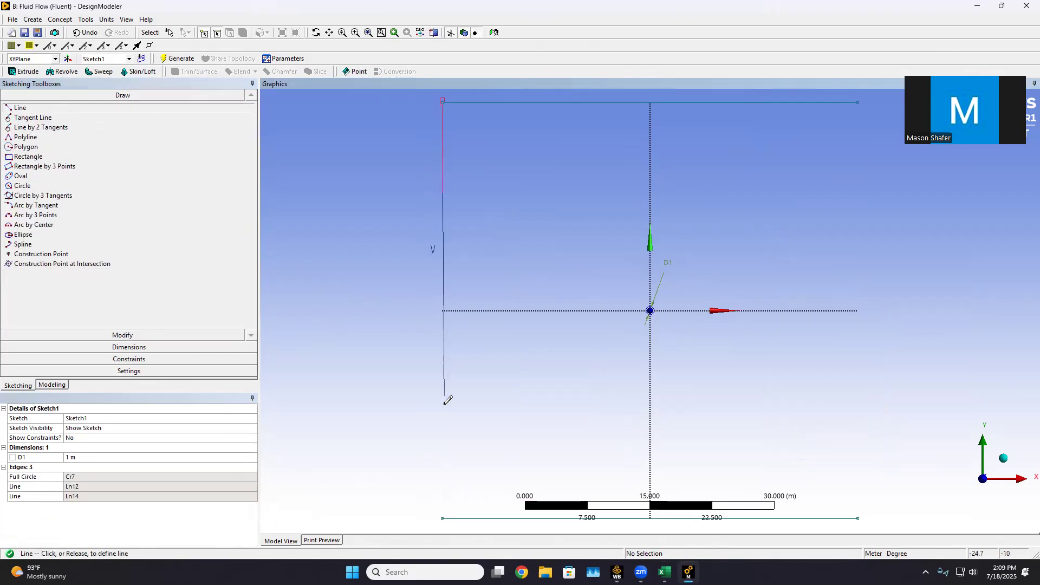
{"action": "left_click", "coordinate": [442, 517]}
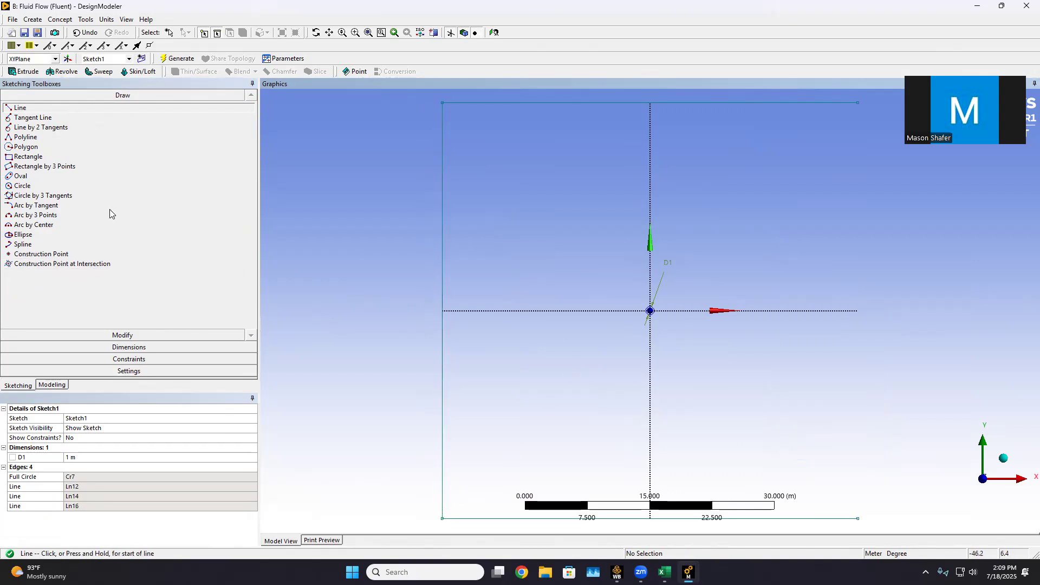
{"action": "left_click", "coordinate": [857, 102]}
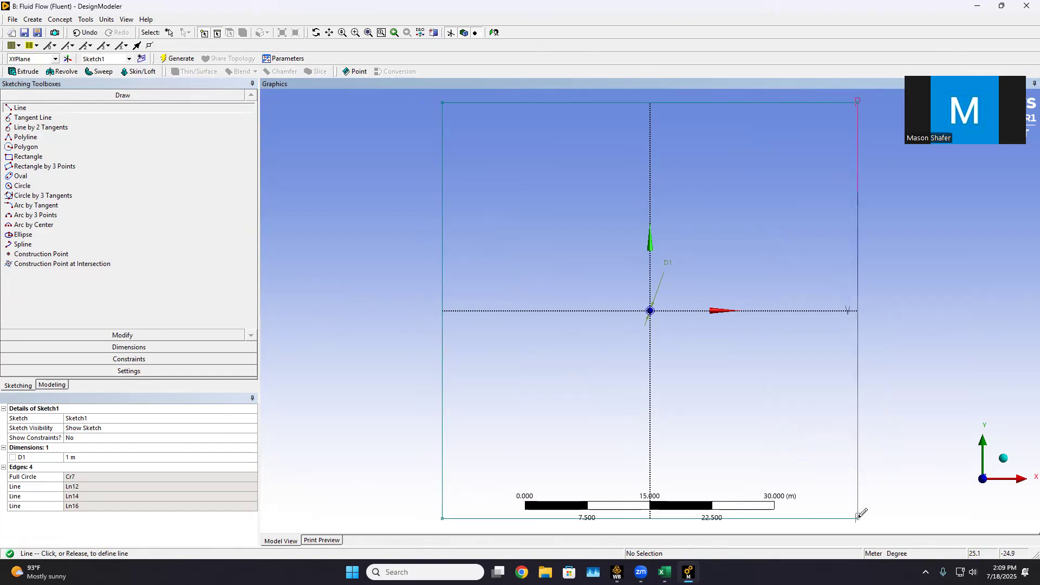
{"action": "left_click", "coordinate": [857, 517]}
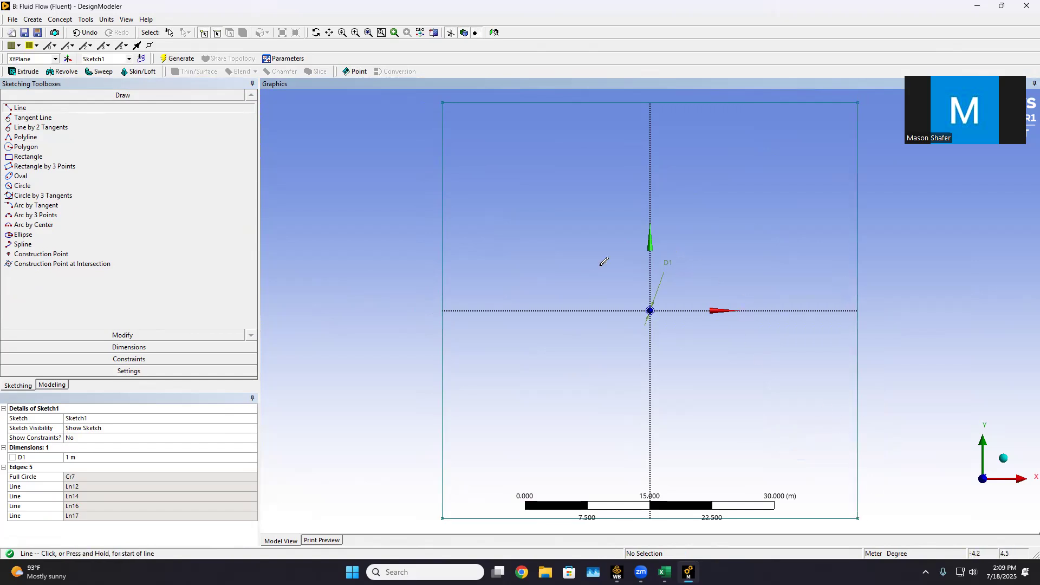
Generate a surface from the sketch, using the circle and the four outer square lines as base objects.
{"action": "left_click", "coordinate": [61, 20]}
{"action": "left_click", "coordinate": [75, 97]}
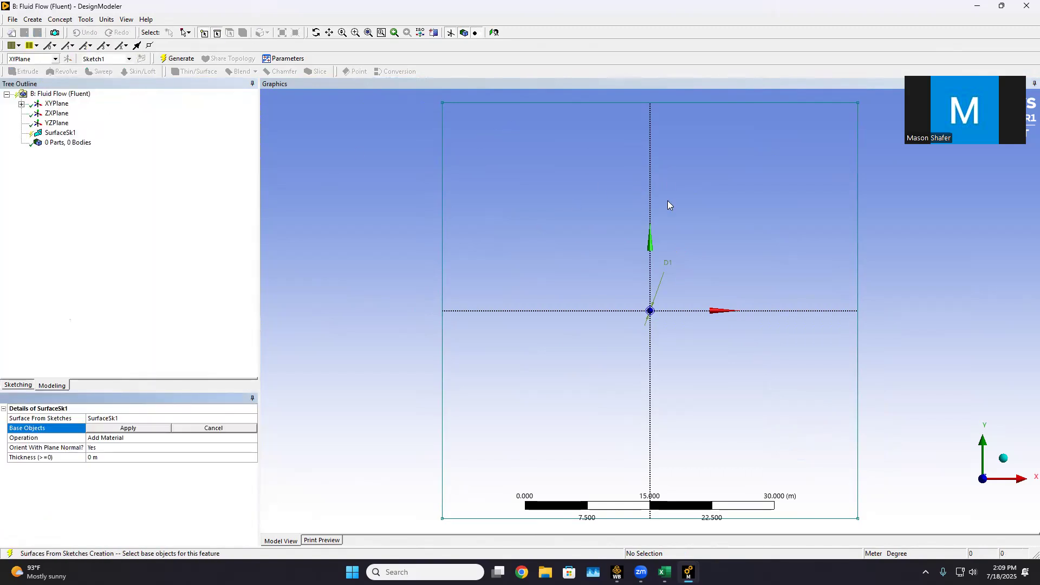
{"action": "left_click", "coordinate": [658, 308]}
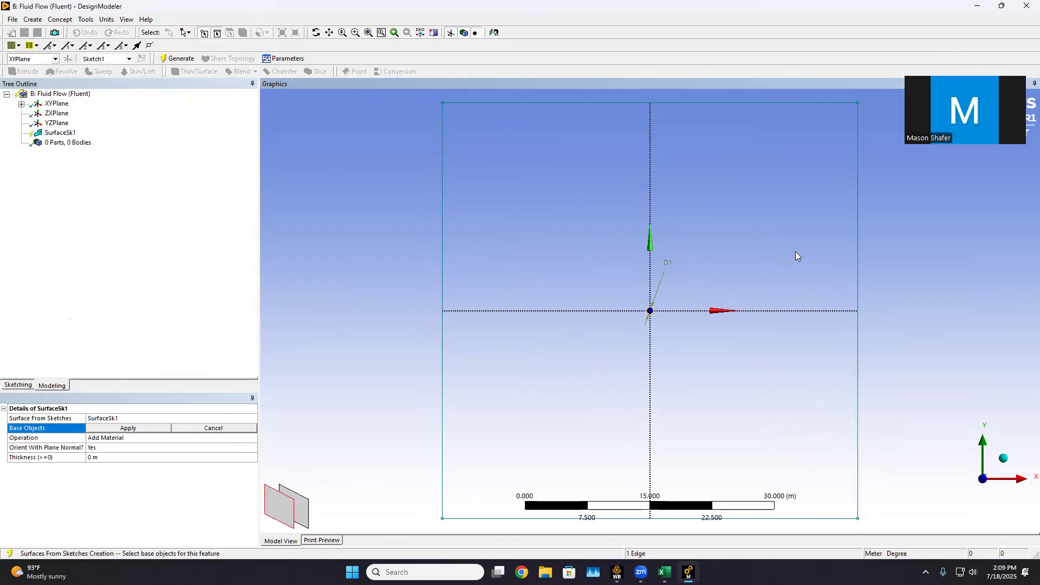
{"action": "left_click", "coordinate": [860, 217], "text": "ctrl"}
{"action": "left_click", "coordinate": [691, 103], "text": "ctrl"}
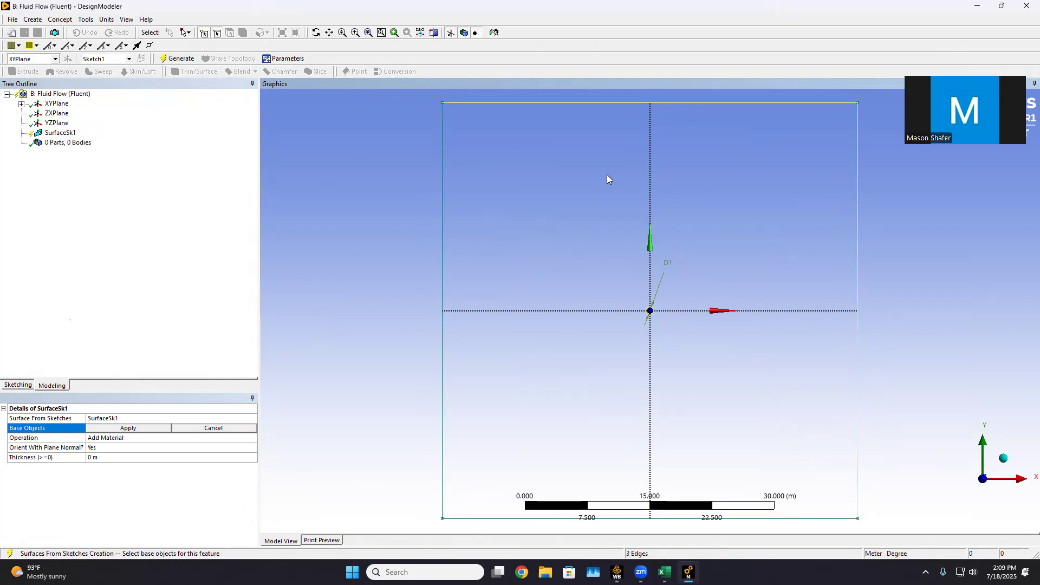
{"action": "left_click", "coordinate": [443, 252], "text": "ctrl"}
{"action": "left_click", "coordinate": [499, 519], "text": "ctrl"}
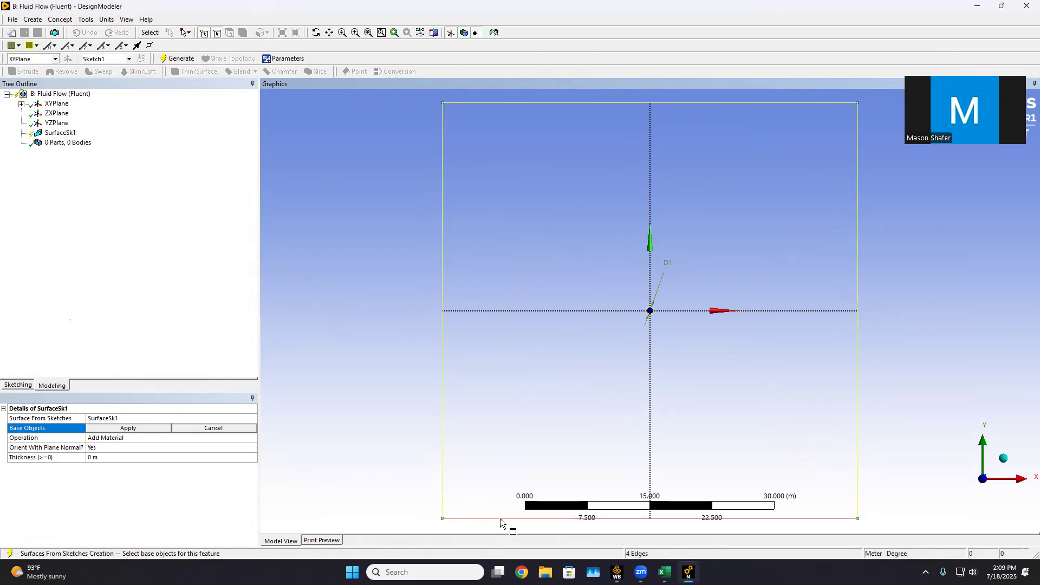
{"action": "left_click", "coordinate": [111, 428]}
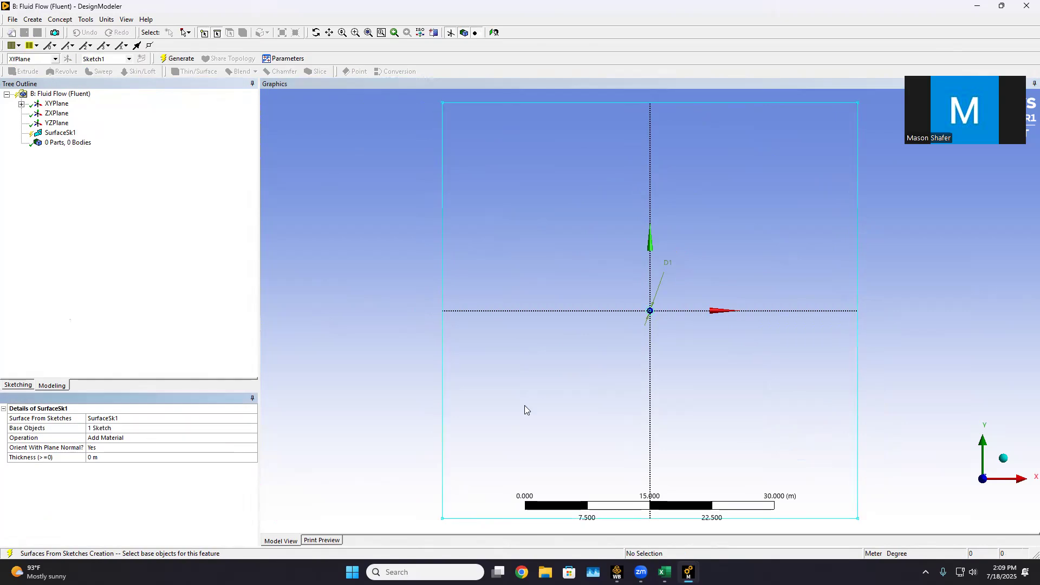
{"action": "left_click", "coordinate": [186, 58]}
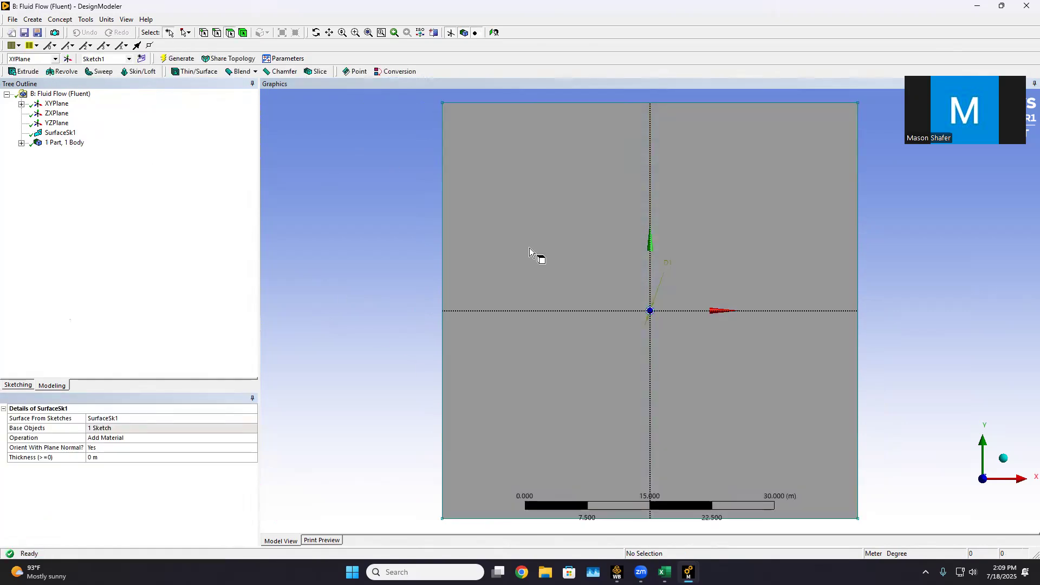
Check the generated surface around the circle, and close DesignModeler to return to the Workbench project schematic.
{"action": "scroll", "coordinate": [658, 311], "scroll_direction": "up", "scroll_amount": 3}
{"action": "scroll", "coordinate": [720, 319], "scroll_direction": "down", "scroll_amount": 3}
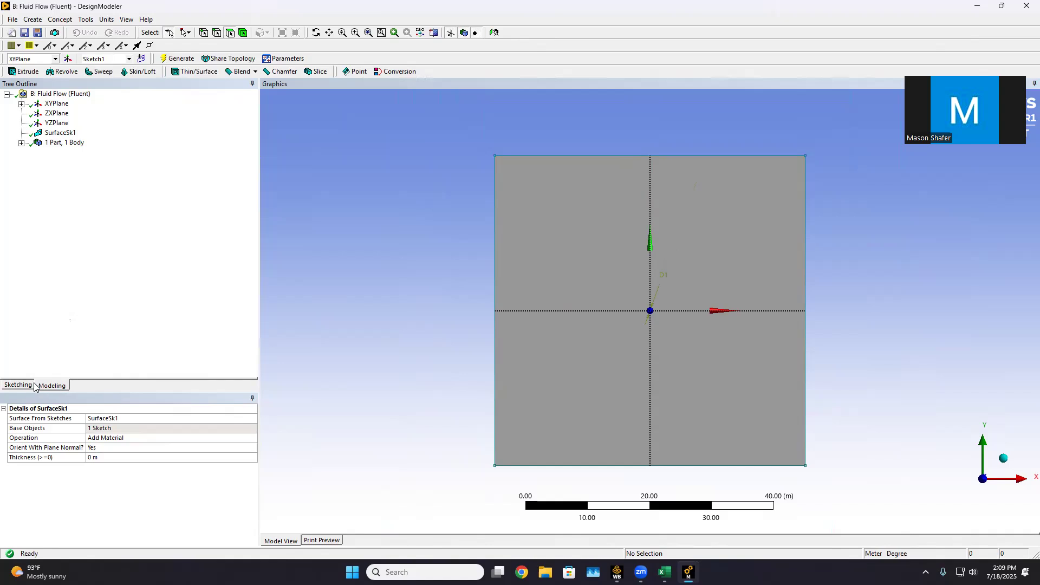
{"action": "scroll", "coordinate": [688, 272], "scroll_direction": "up", "scroll_amount": 4}
{"action": "scroll", "coordinate": [661, 295], "scroll_direction": "down", "scroll_amount": 5}
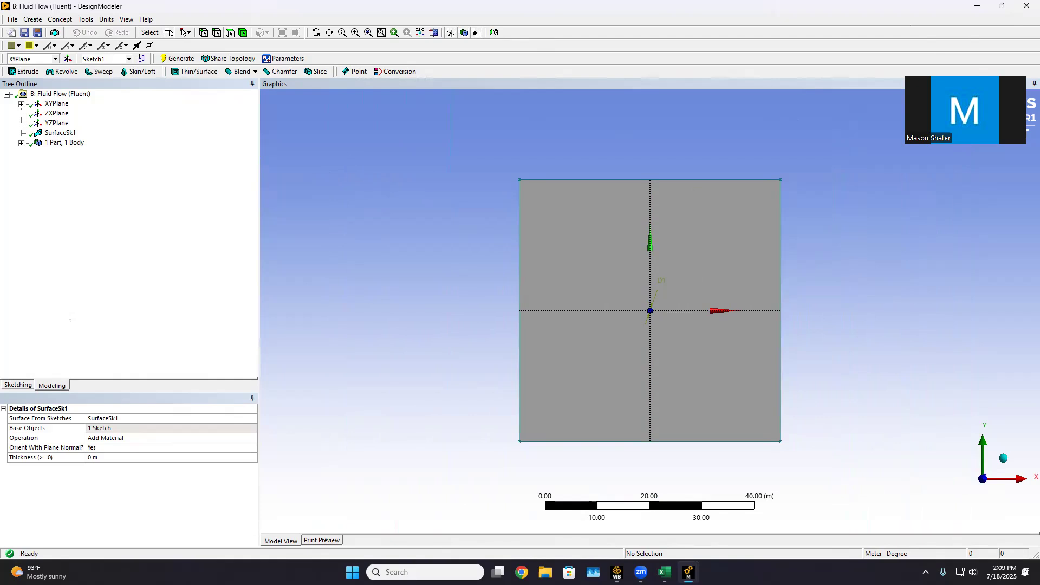
{"action": "left_click", "coordinate": [1026, 6]}
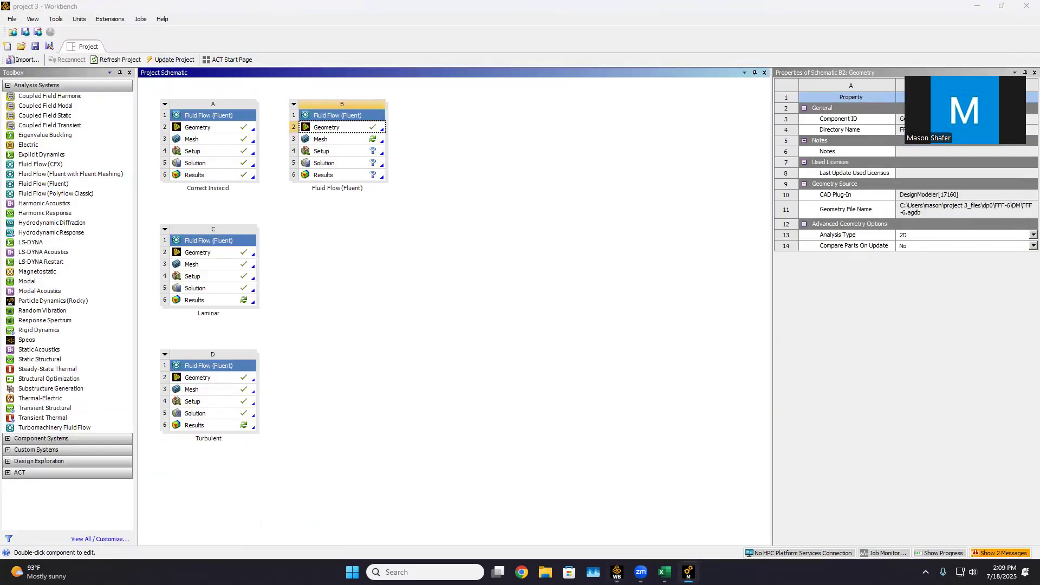
Open the mesh of the second Fluid Flow (Fluent) system, B, in the Meshing application.
{"action": "left_click", "coordinate": [341, 143]}
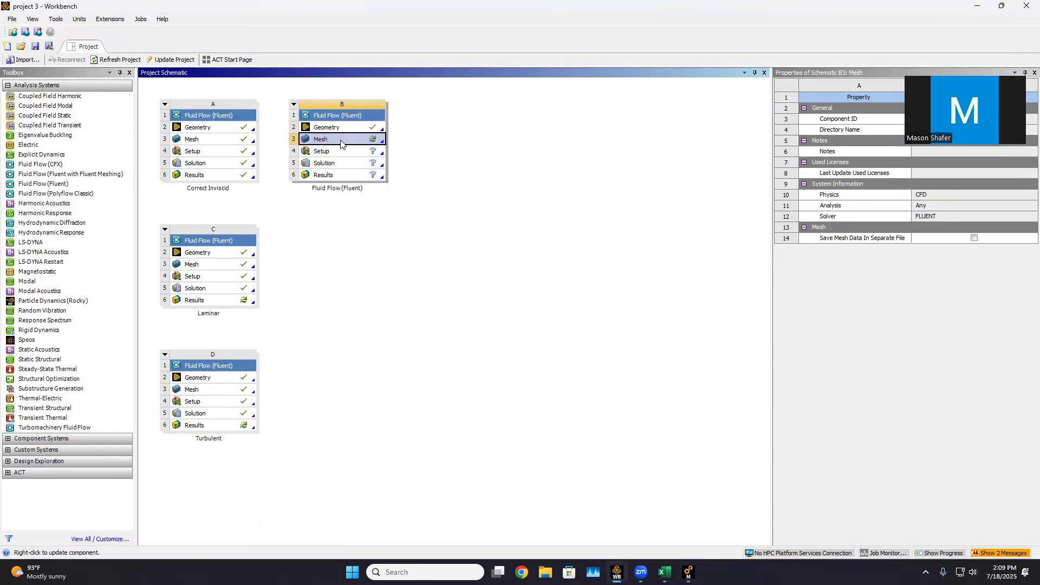
{"action": "double_click", "coordinate": [341, 140]}
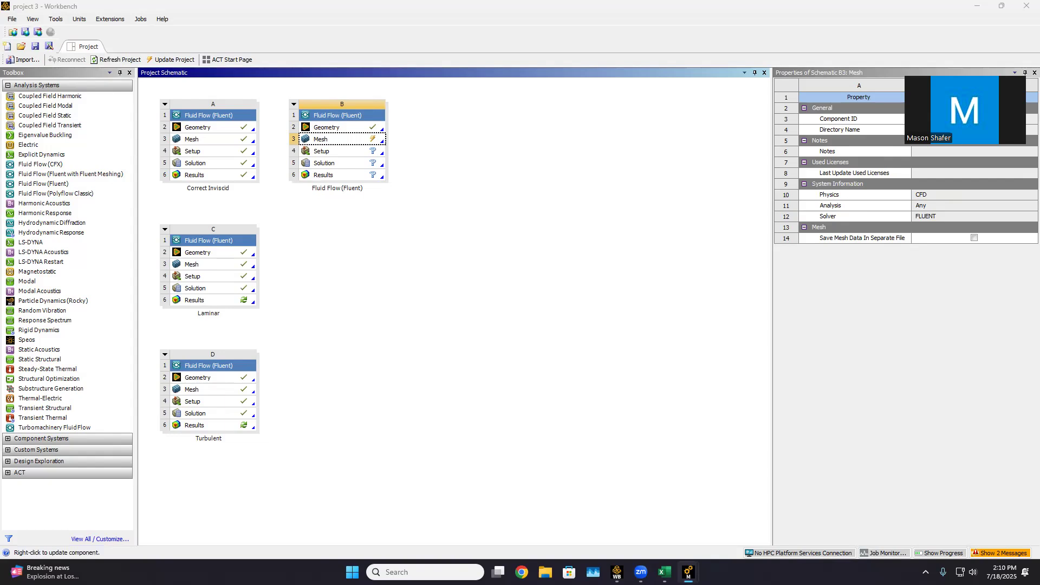
{"action": "mouse_move", "coordinate": [689, 572]}
{"action": "left_click_drag", "start_coordinate": [379, 1], "coordinate": [325, 1]}
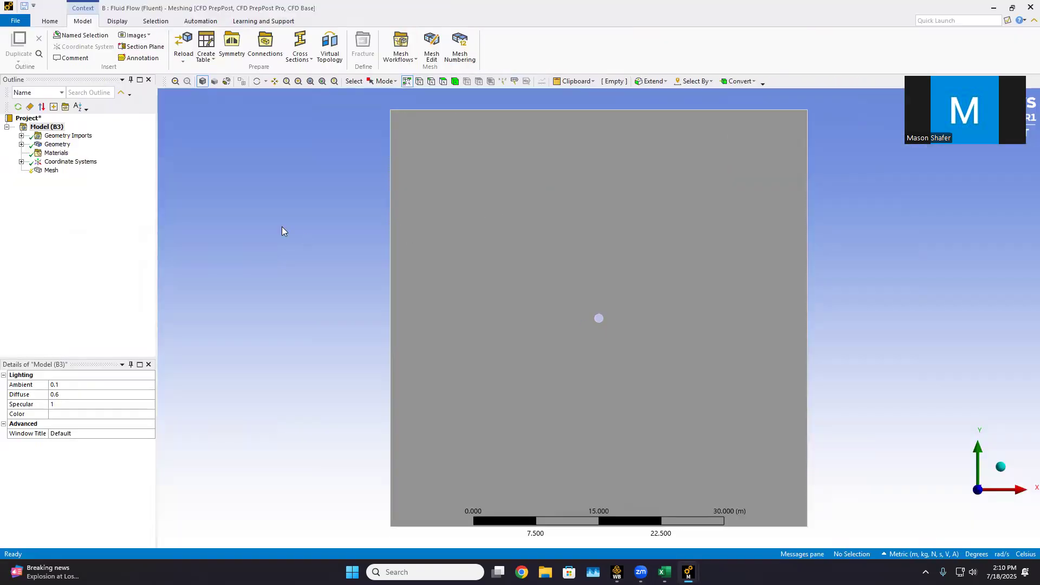
Insert a mesh method scoped to the square surface body and set it to Triangles.
{"action": "right_click", "coordinate": [51, 172]}
{"action": "mouse_move", "coordinate": [81, 176]}
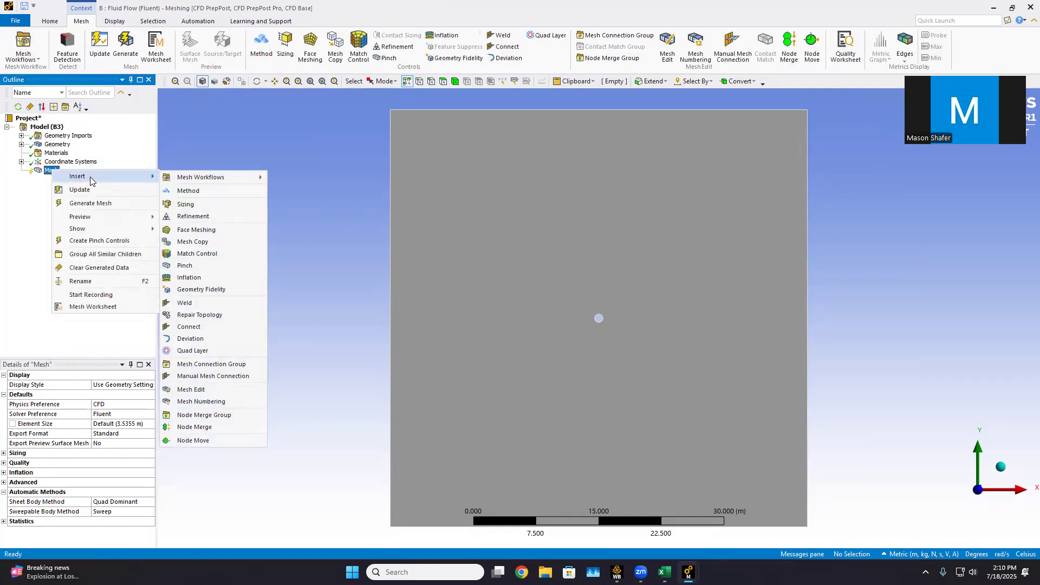
{"action": "left_click", "coordinate": [202, 192]}
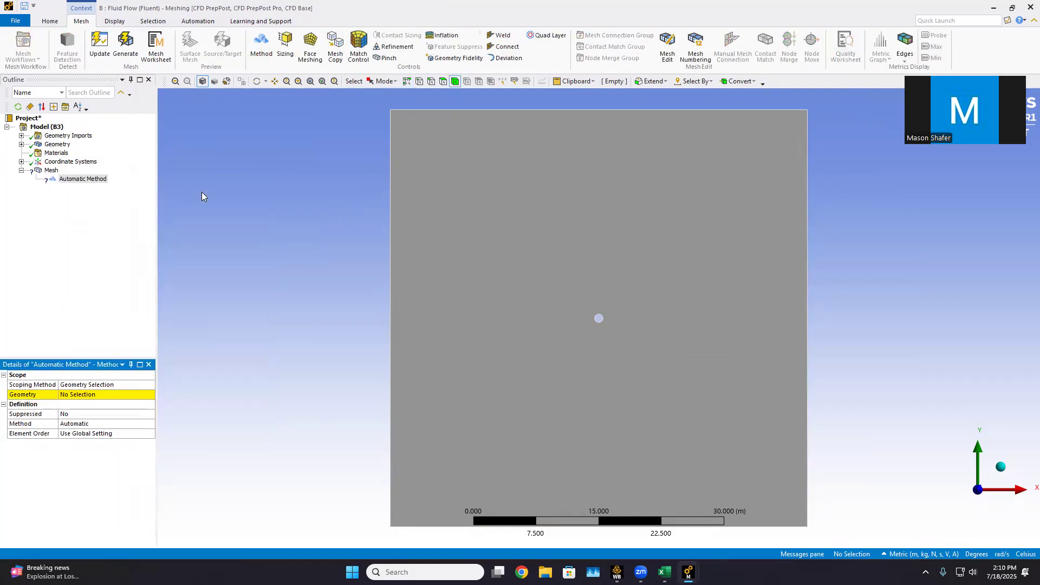
{"action": "left_click", "coordinate": [550, 225]}
{"action": "left_click", "coordinate": [102, 395]}
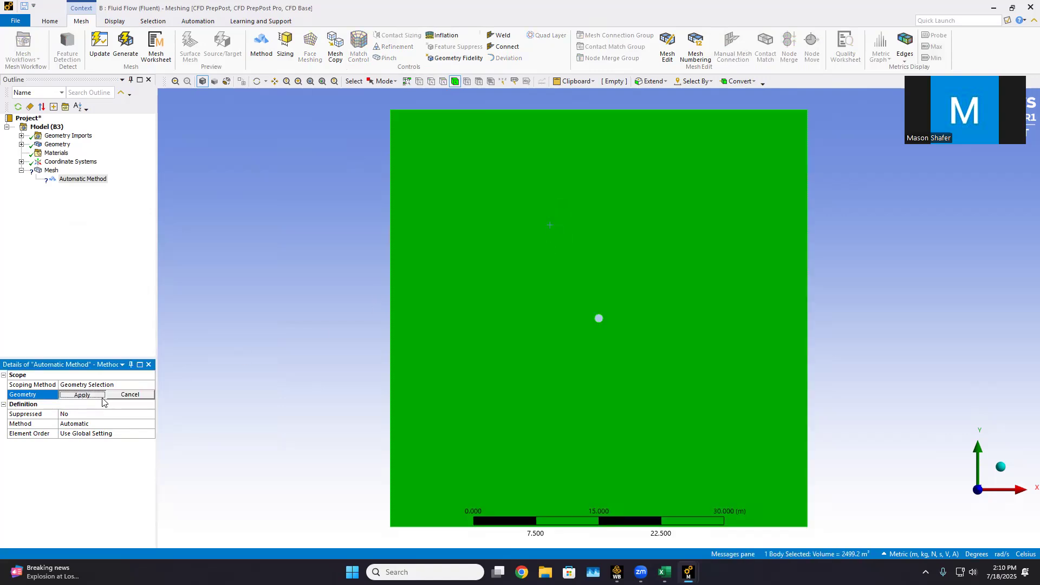
{"action": "left_click", "coordinate": [82, 395]}
{"action": "left_click", "coordinate": [152, 425]}
{"action": "left_click", "coordinate": [151, 424]}
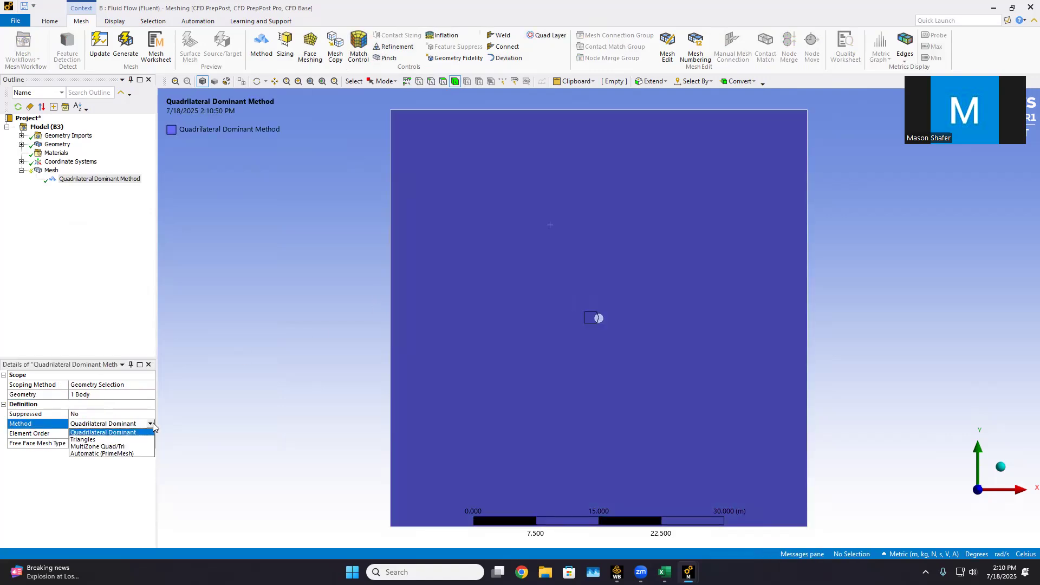
{"action": "left_click", "coordinate": [122, 439]}
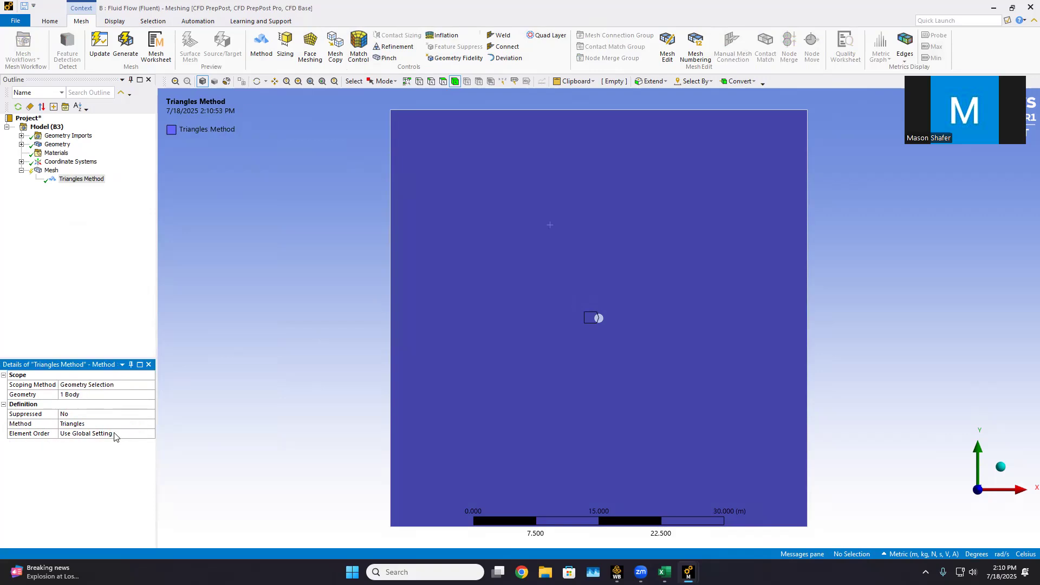
{"action": "left_click", "coordinate": [133, 414]}
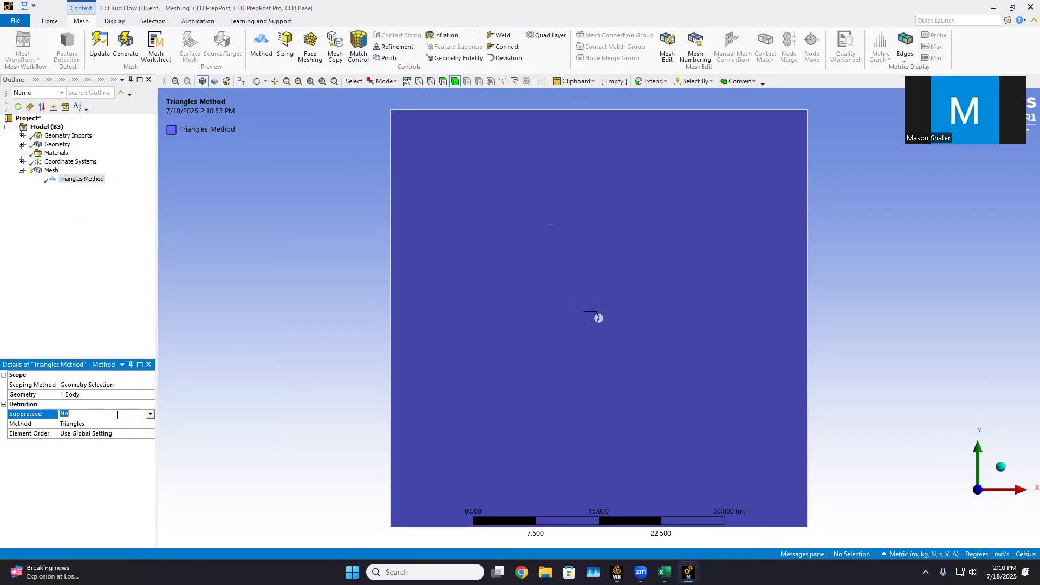
{"action": "left_click", "coordinate": [150, 415]}
{"action": "left_click", "coordinate": [130, 423]}
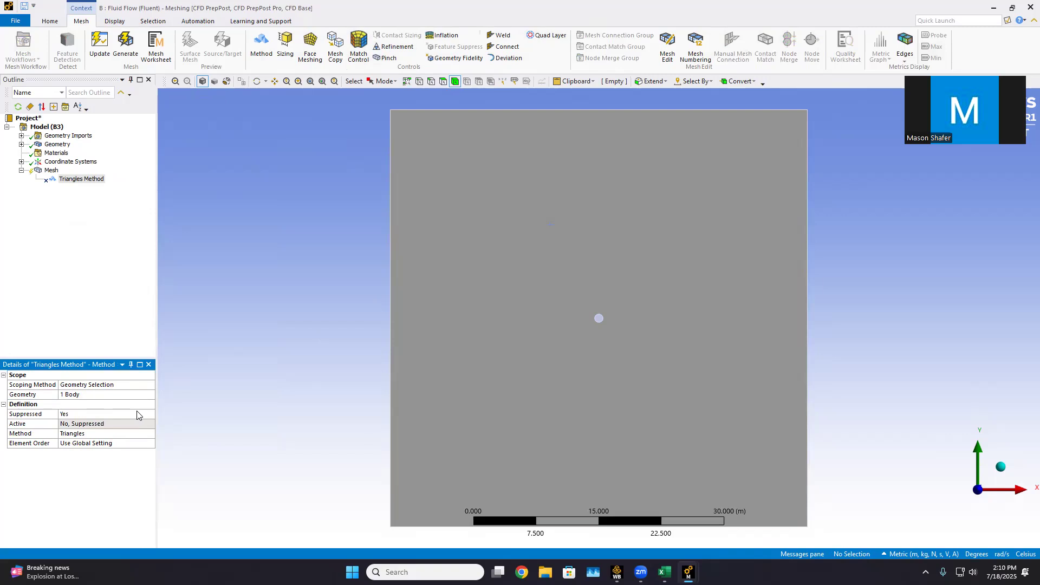
{"action": "left_click", "coordinate": [150, 414]}
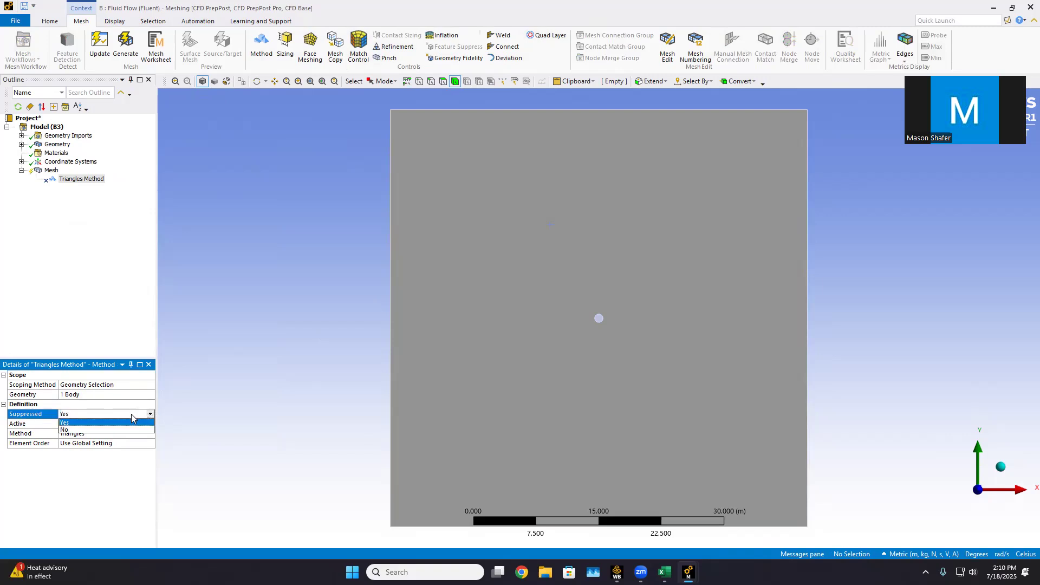
{"action": "left_click", "coordinate": [111, 429]}
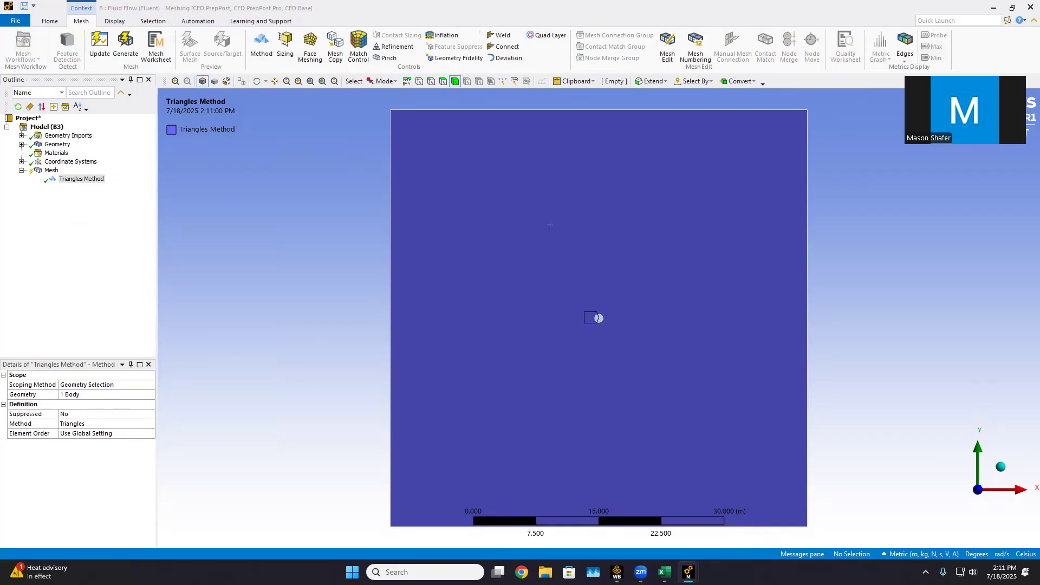
Generate the triangular mesh, and insert a sizing control scoped to the circle's edge.
{"action": "left_click", "coordinate": [129, 39]}
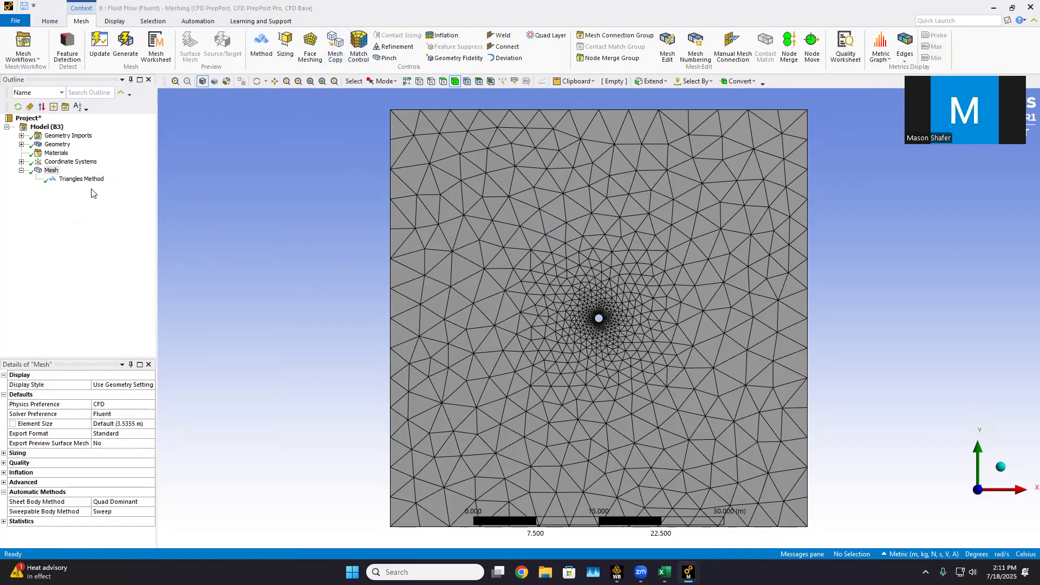
{"action": "right_click", "coordinate": [51, 171]}
{"action": "mouse_move", "coordinate": [86, 176]}
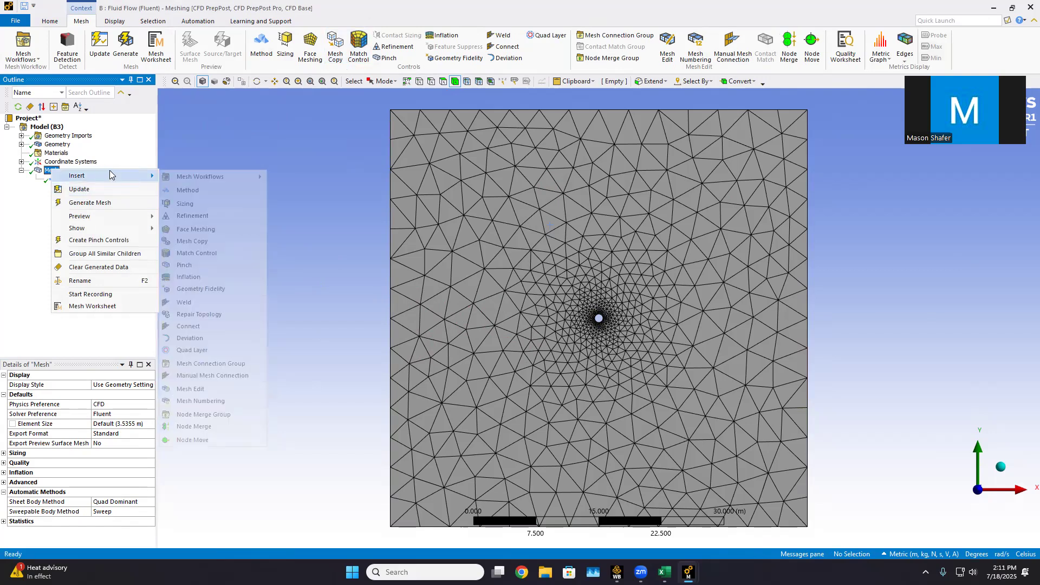
{"action": "left_click", "coordinate": [216, 203]}
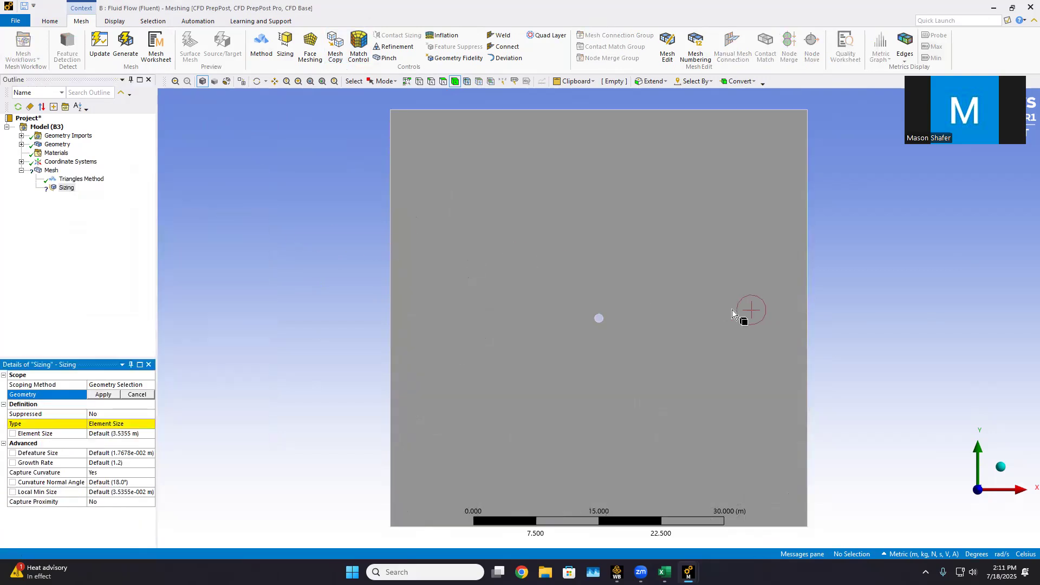
{"action": "scroll", "coordinate": [602, 318], "scroll_direction": "up", "scroll_amount": 5}
{"action": "left_click", "coordinate": [432, 81]}
{"action": "left_click", "coordinate": [600, 328]}
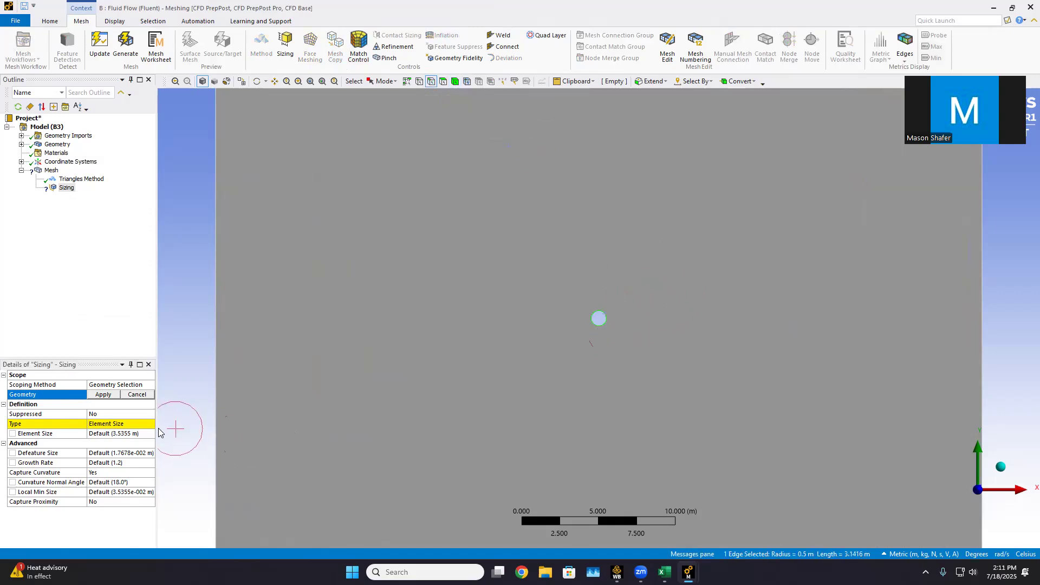
{"action": "left_click", "coordinate": [107, 395]}
Set the circle's edge sizing type to Number of Divisions with 200 divisions.
{"action": "left_click", "coordinate": [140, 423]}
{"action": "left_click", "coordinate": [150, 424]}
{"action": "left_click", "coordinate": [110, 443]}
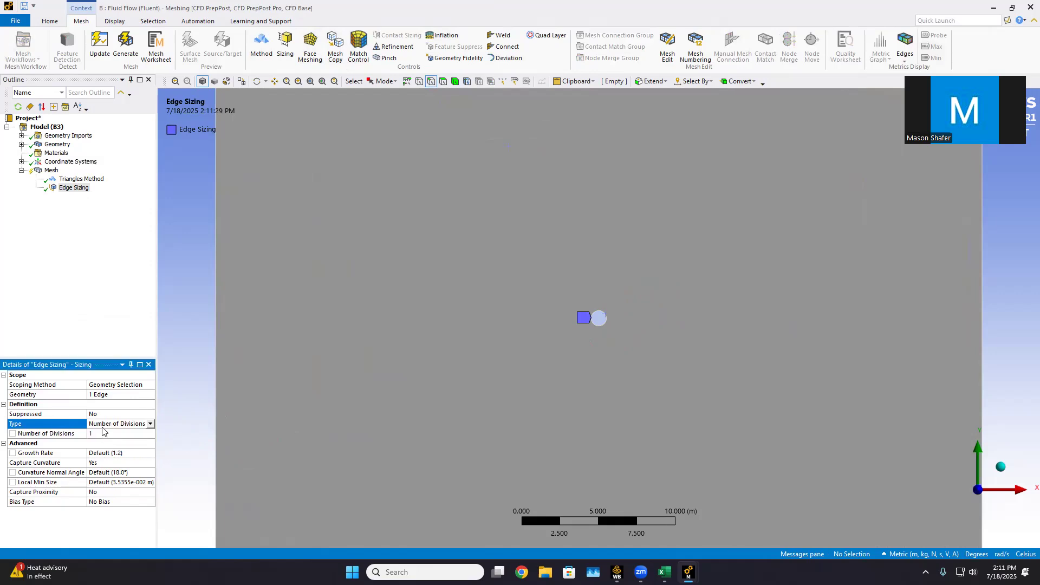
{"action": "left_click", "coordinate": [111, 433]}
{"action": "type", "text": "2"}
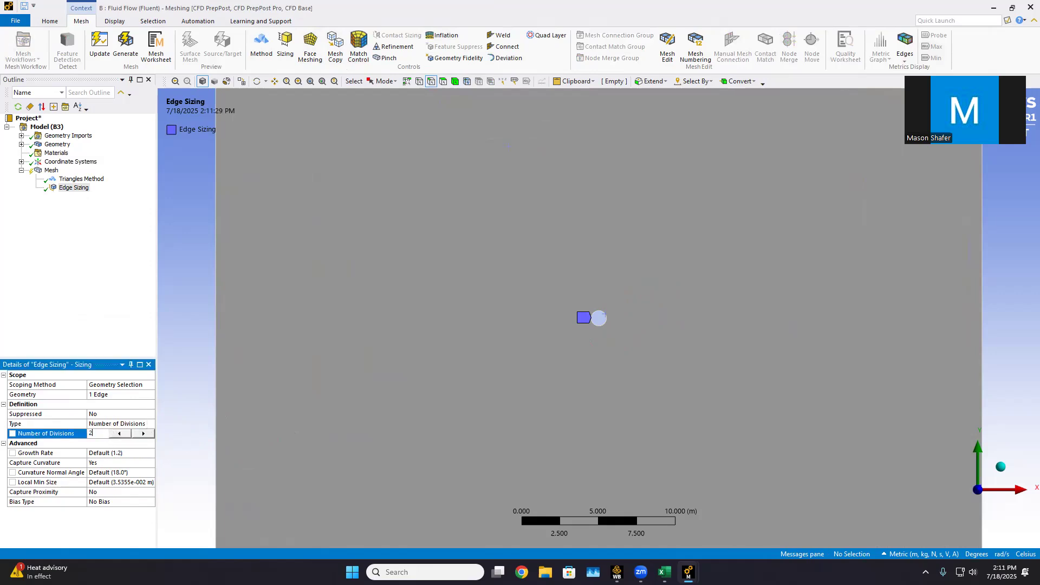
{"action": "type", "text": "00"}
Turn off Capture Curvature for the circle's edge sizing and set its behavior to Hard.
{"action": "left_click", "coordinate": [130, 463]}
{"action": "left_click", "coordinate": [149, 464]}
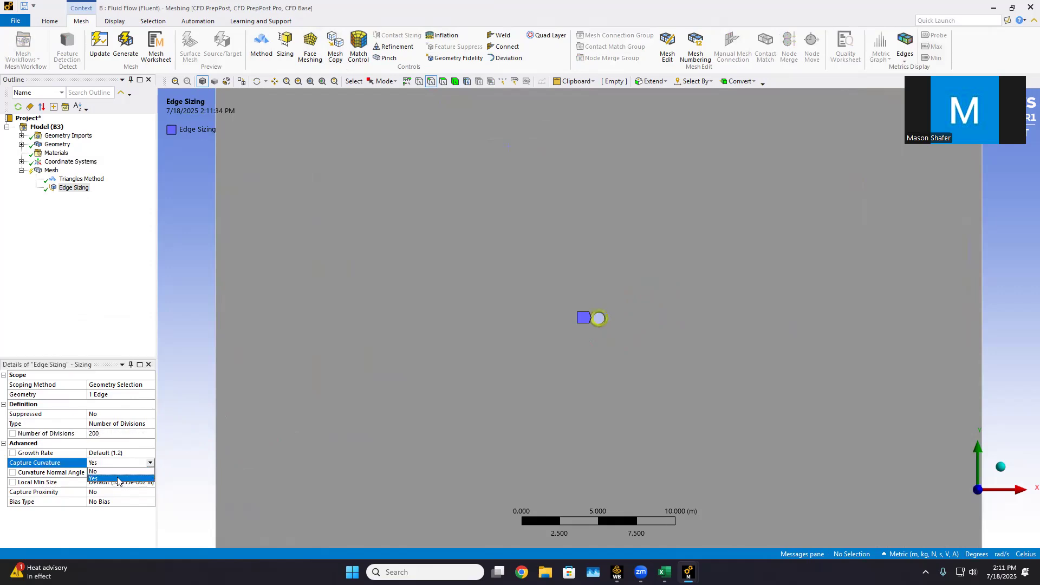
{"action": "left_click", "coordinate": [111, 474]}
{"action": "left_click", "coordinate": [150, 453]}
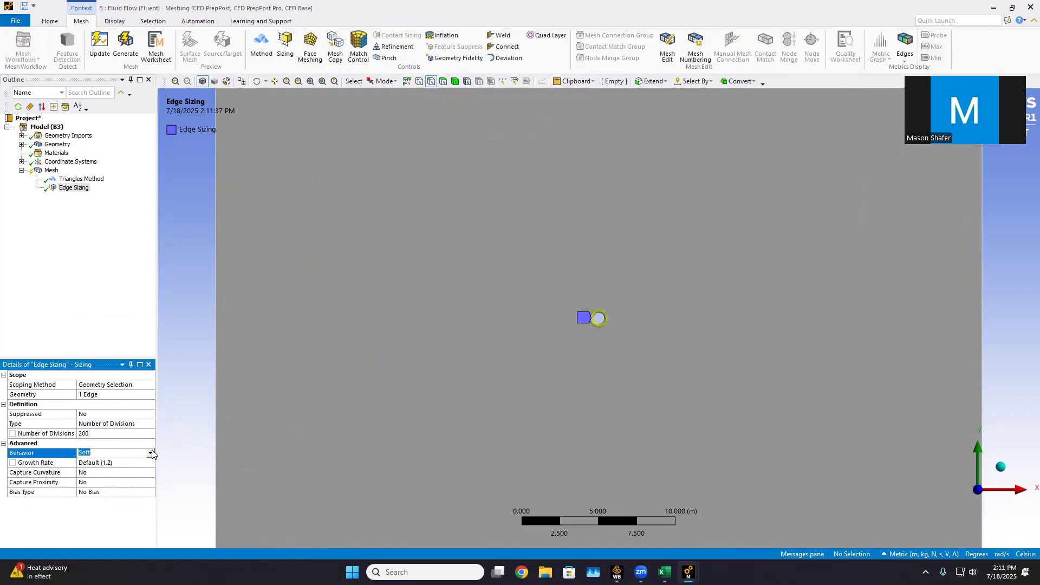
{"action": "left_click", "coordinate": [150, 453]}
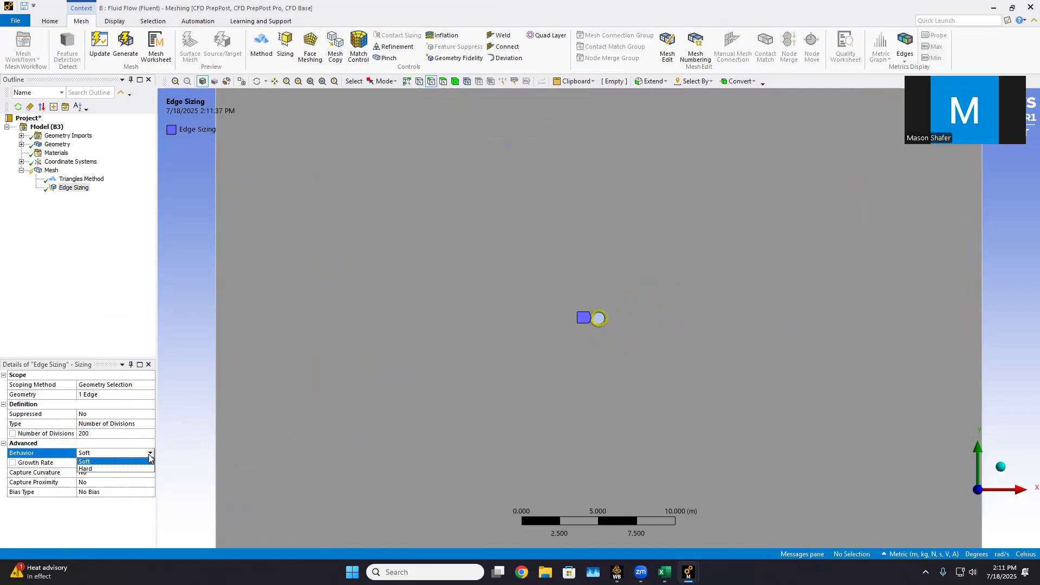
{"action": "left_click", "coordinate": [102, 469]}
Regenerate the mesh with the edge sizing and check the refinement around the circle.
{"action": "left_click", "coordinate": [125, 46]}
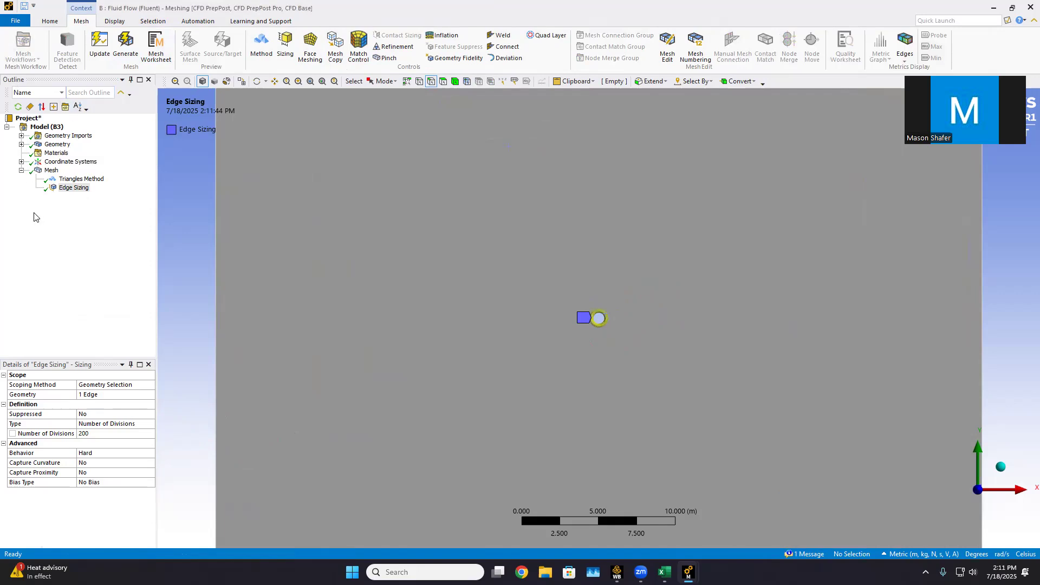
{"action": "left_click", "coordinate": [49, 171]}
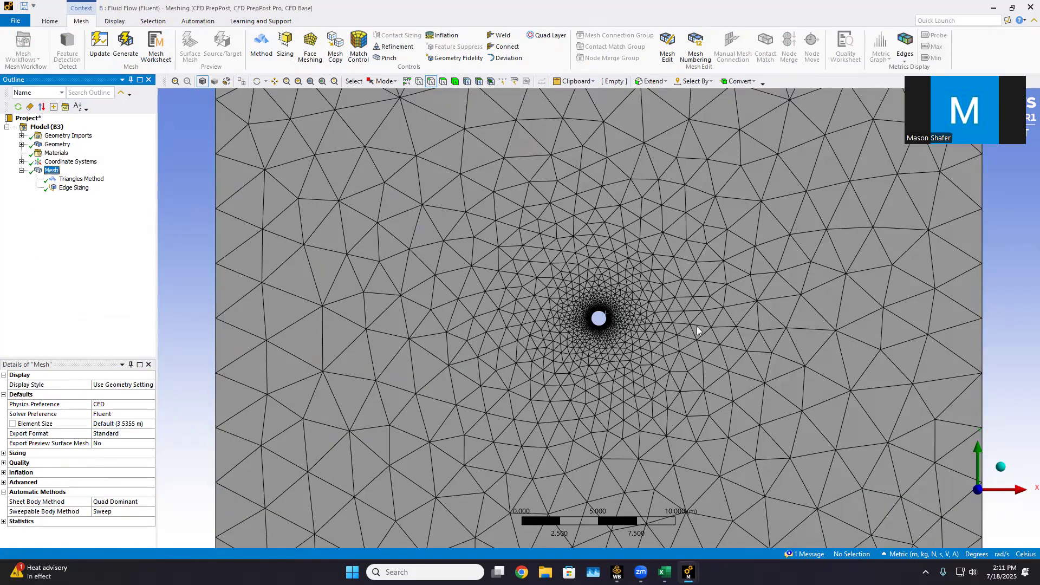
{"action": "key", "text": "F7"}
{"action": "scroll", "coordinate": [688, 341], "scroll_direction": "up", "scroll_amount": 2}
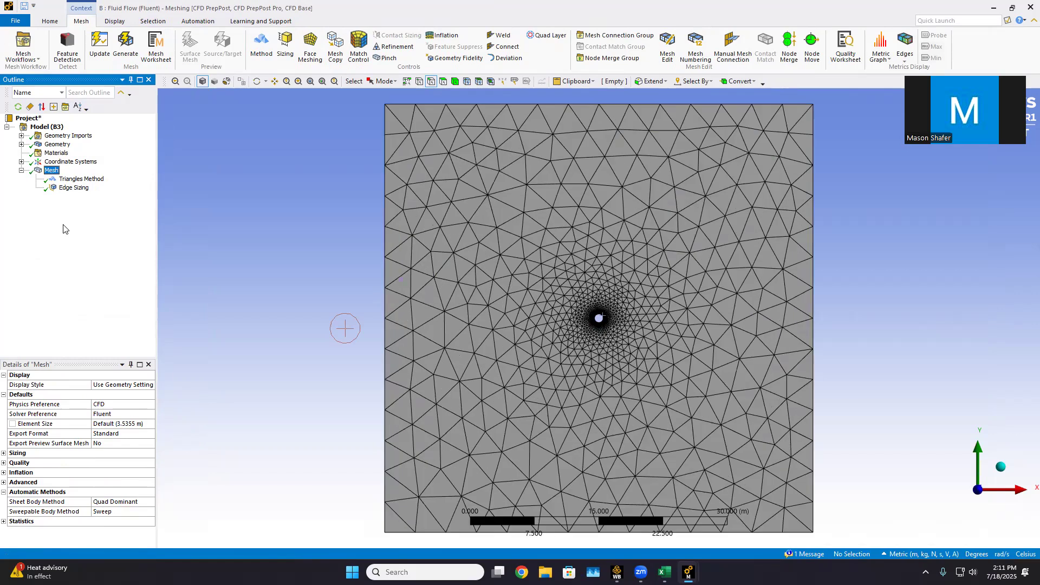
{"action": "left_click", "coordinate": [603, 315]}
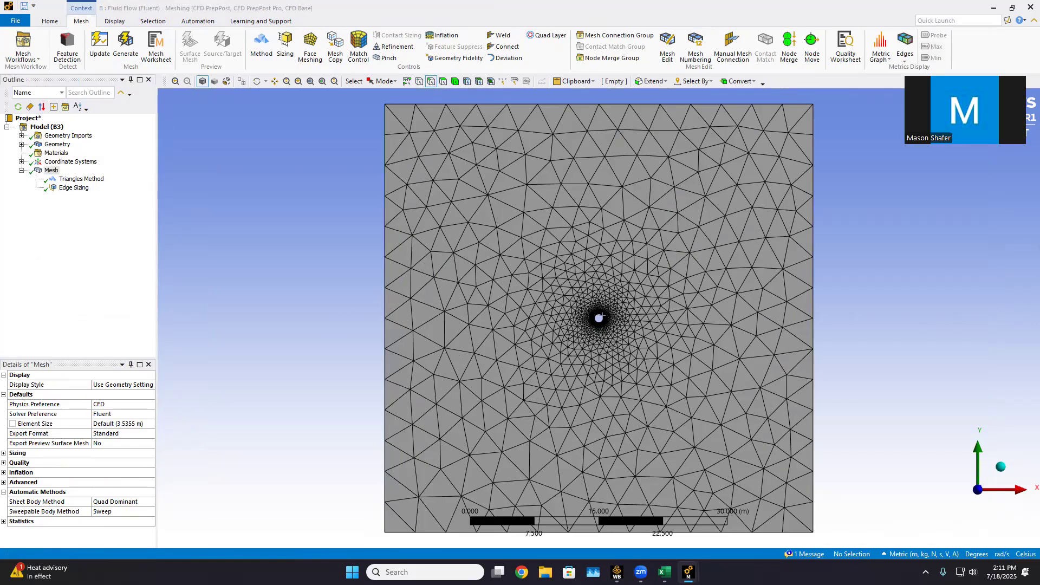
Insert an inflation control scoped to the square face, with the circle's edge as its boundary.
{"action": "right_click", "coordinate": [52, 170]}
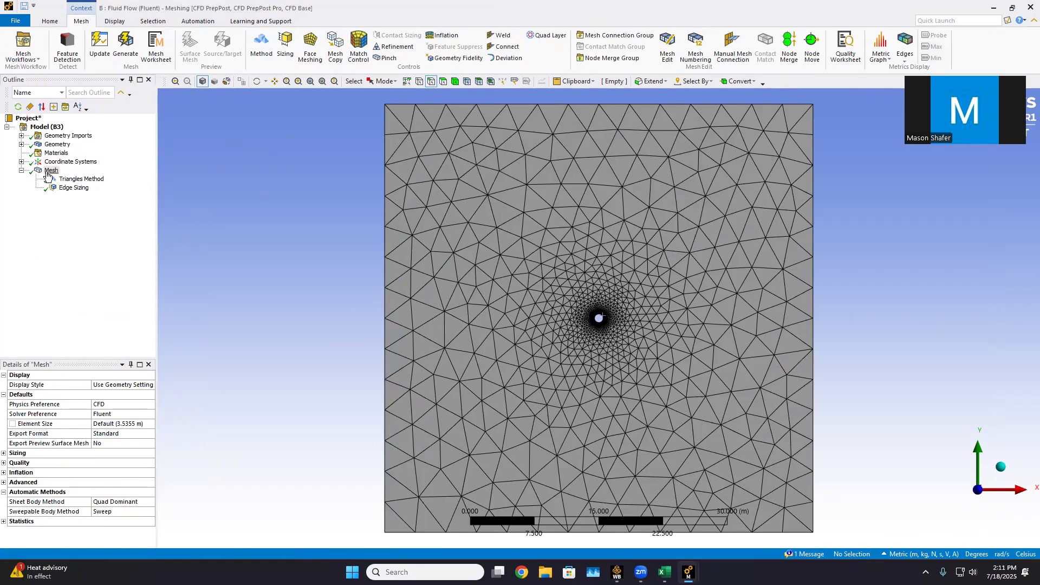
{"action": "mouse_move", "coordinate": [76, 178]}
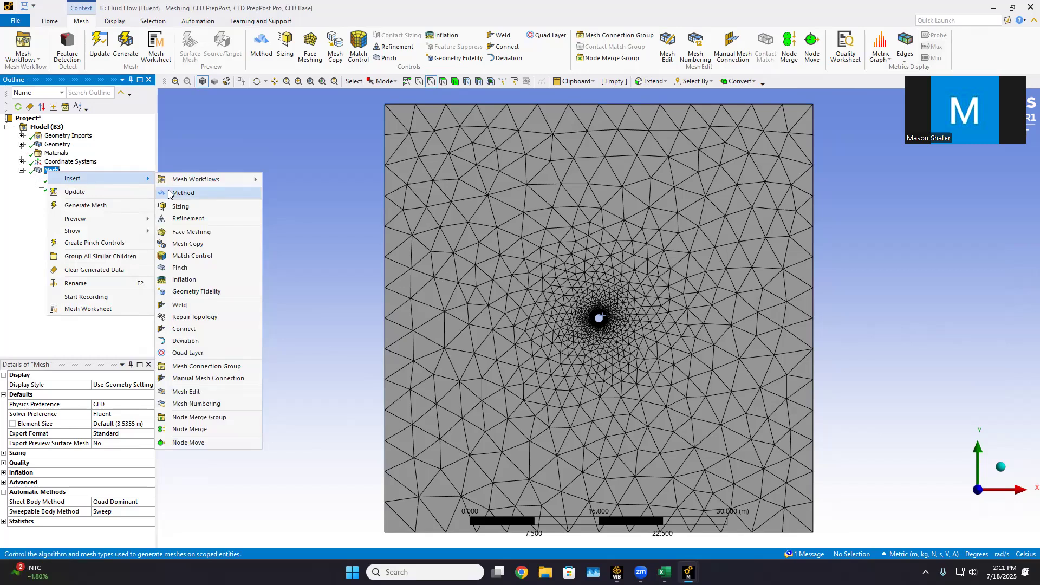
{"action": "left_click", "coordinate": [197, 279]}
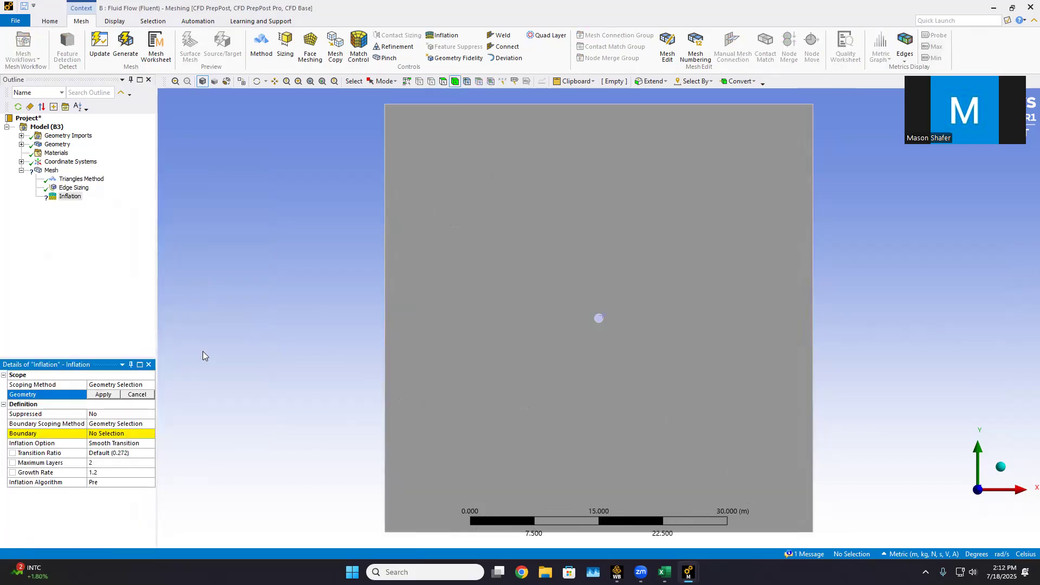
{"action": "left_click", "coordinate": [545, 225]}
{"action": "left_click", "coordinate": [108, 394]}
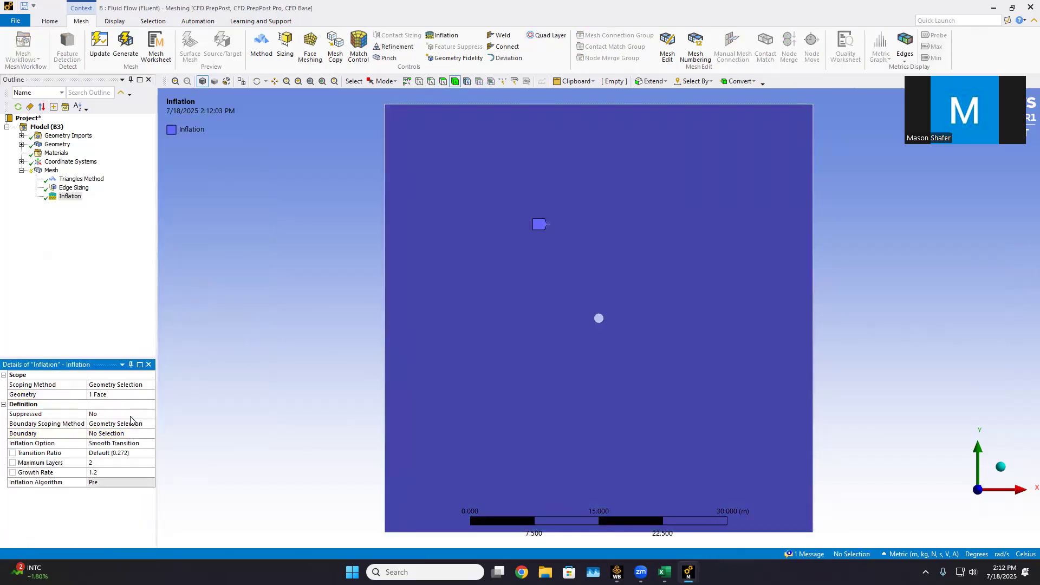
{"action": "left_click", "coordinate": [134, 434]}
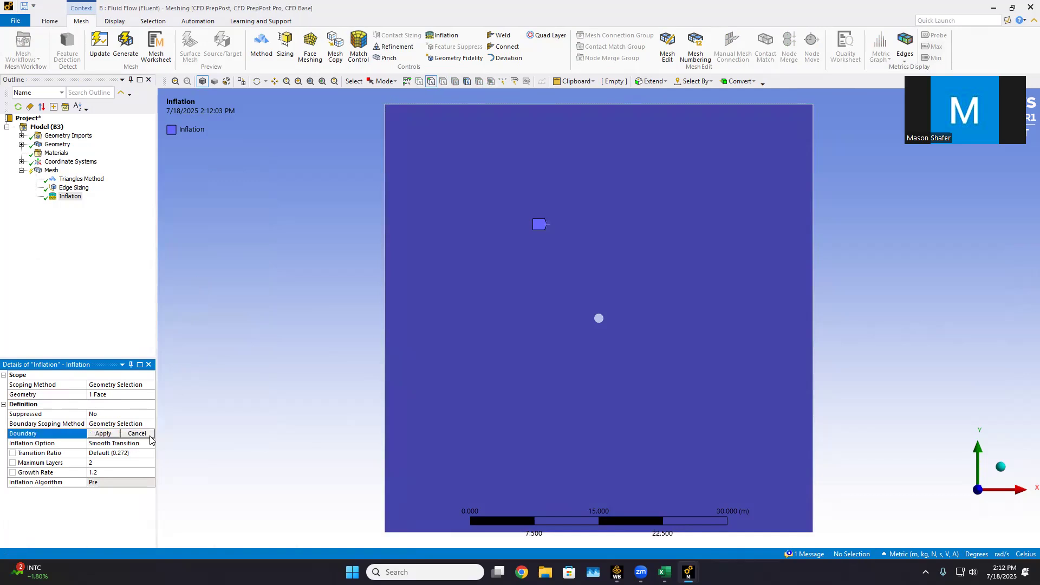
{"action": "left_click", "coordinate": [600, 323]}
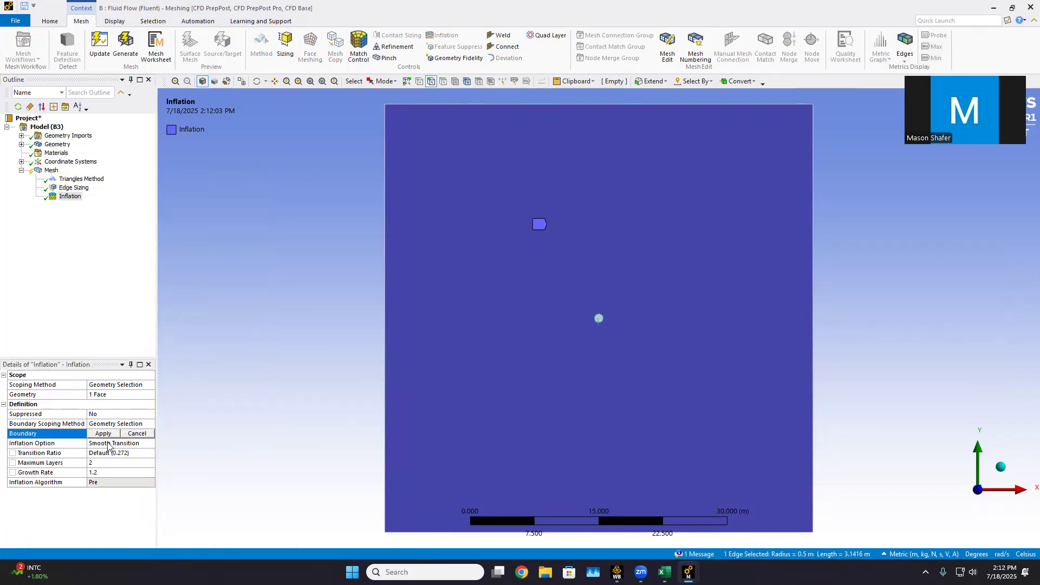
{"action": "left_click", "coordinate": [101, 434]}
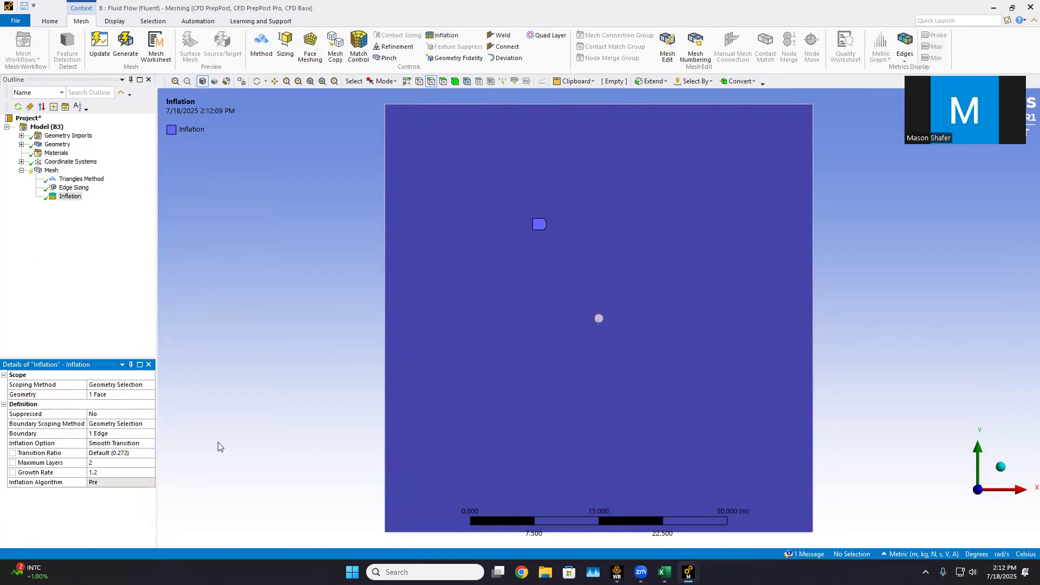
Set the inflation option to First Layer Thickness.
{"action": "left_click", "coordinate": [148, 443]}
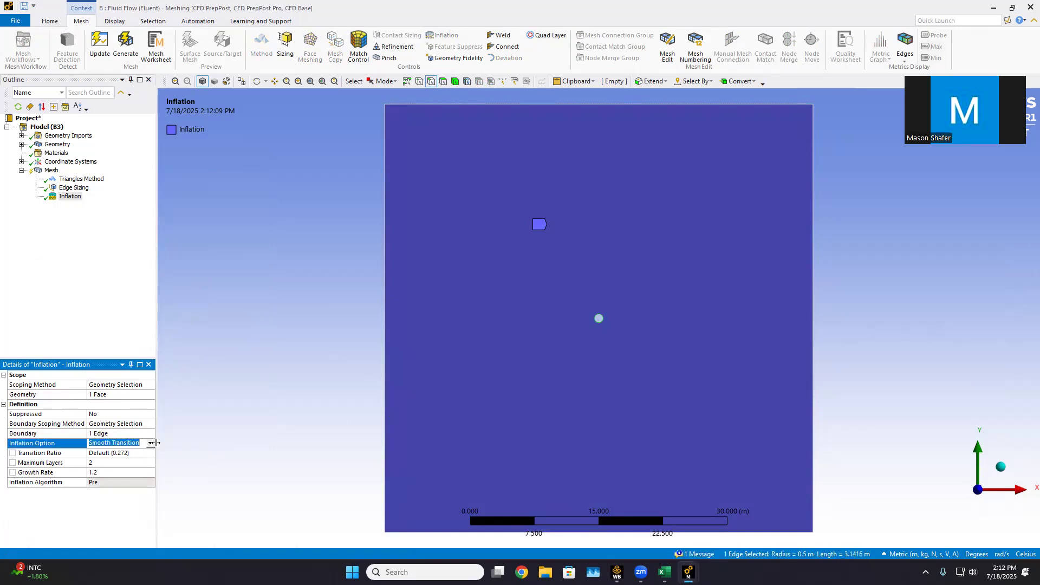
{"action": "left_click", "coordinate": [152, 444]}
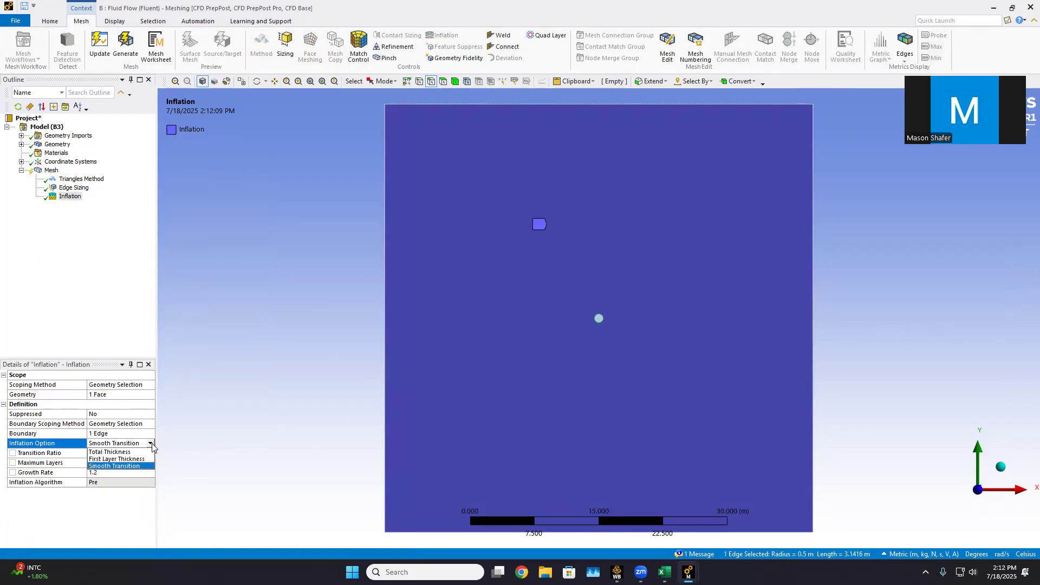
{"action": "left_click", "coordinate": [128, 458]}
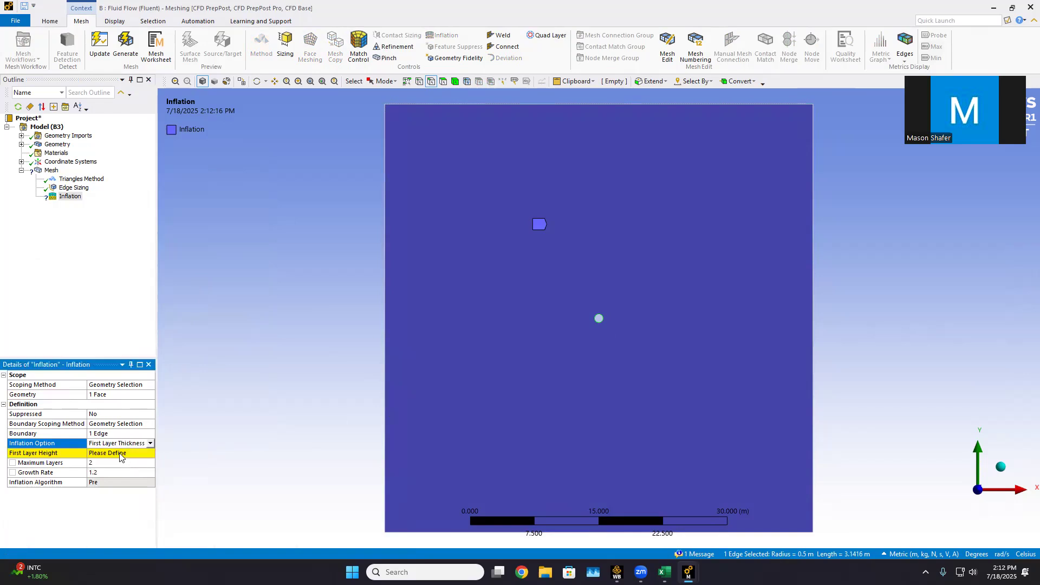
Set the inflation's first layer height to 0.003 m, maximum layers to 100 and growth rate to 1.05.
{"action": "left_click", "coordinate": [120, 453]}
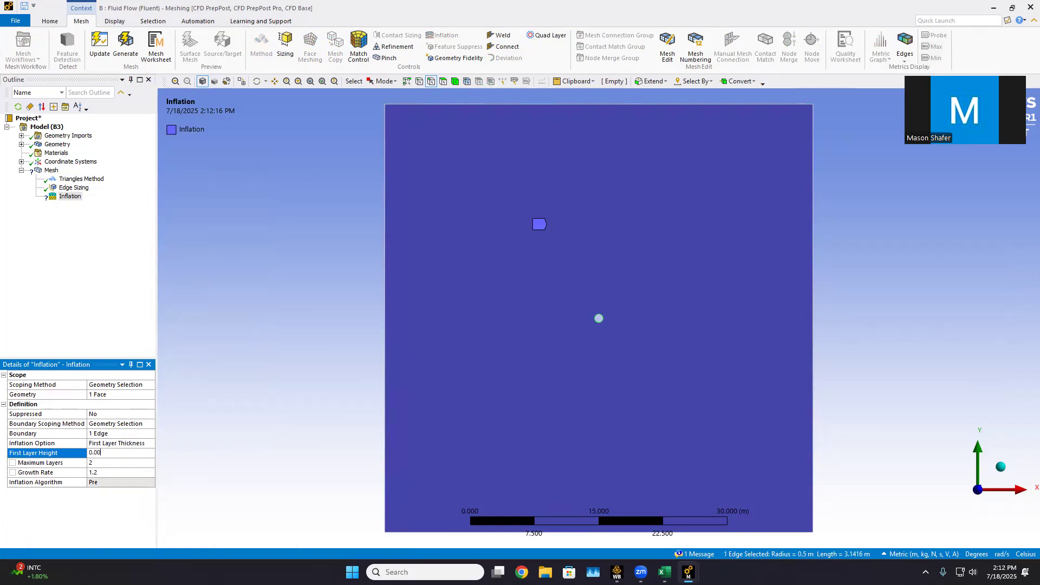
{"action": "left_click", "coordinate": [104, 461]}
{"action": "type", "text": "100"}
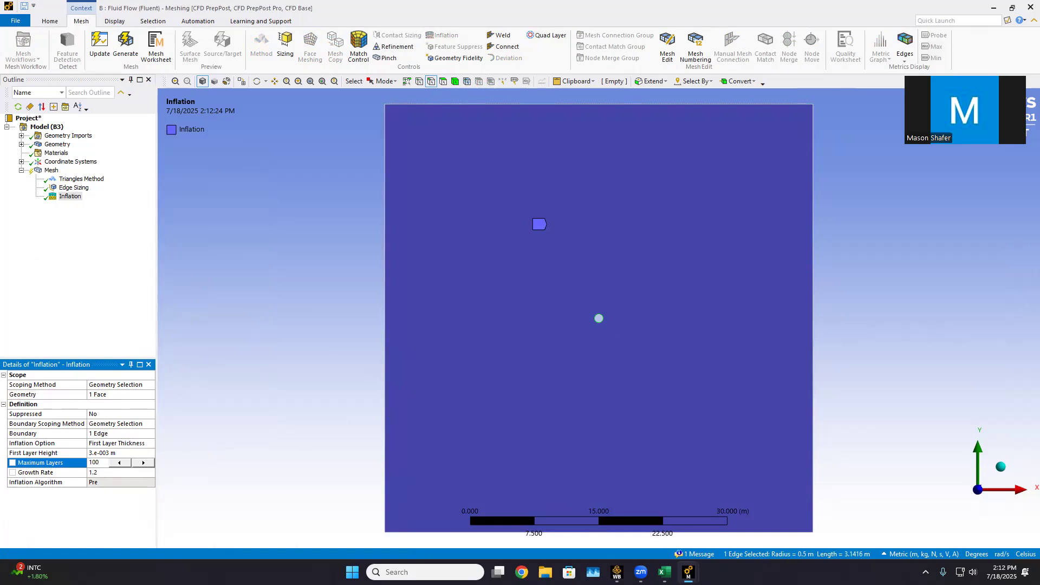
{"action": "left_click", "coordinate": [101, 473]}
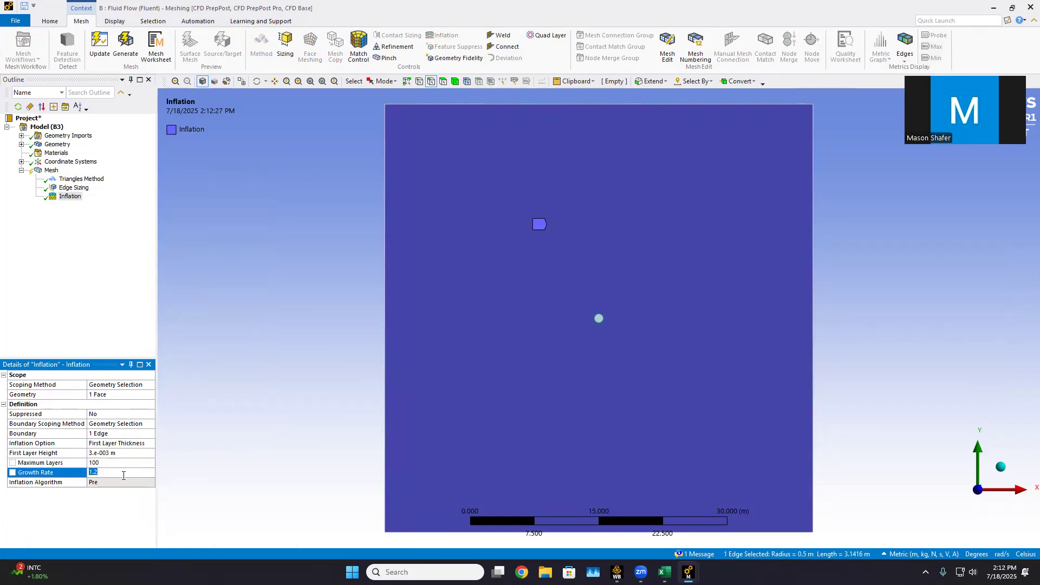
{"action": "type", "text": "1.05"}
Regenerate the mesh with the inflation layers and check its node and element statistics.
{"action": "left_click", "coordinate": [130, 46]}
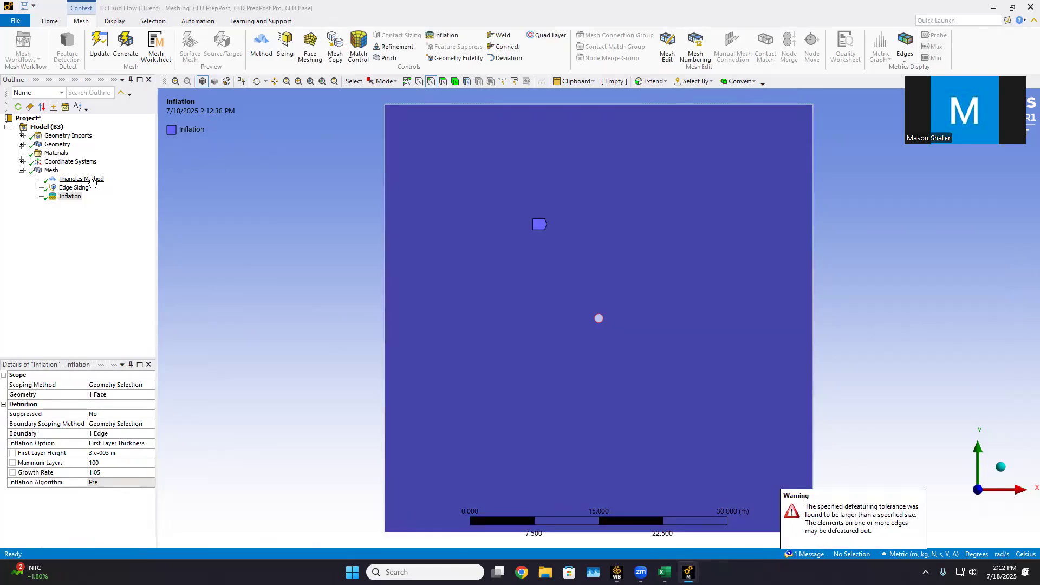
{"action": "left_click", "coordinate": [51, 170]}
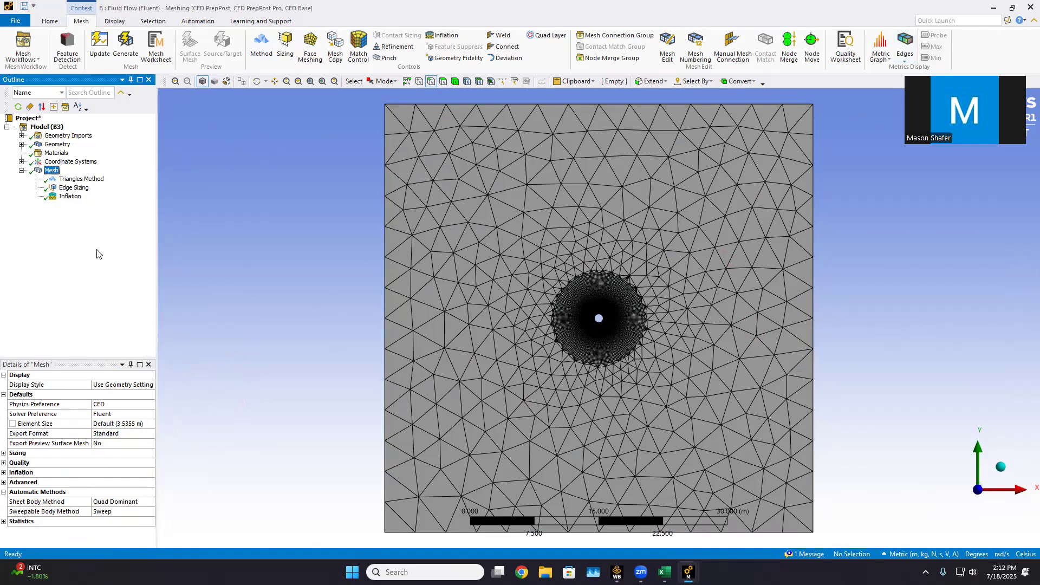
{"action": "left_click", "coordinate": [4, 521]}
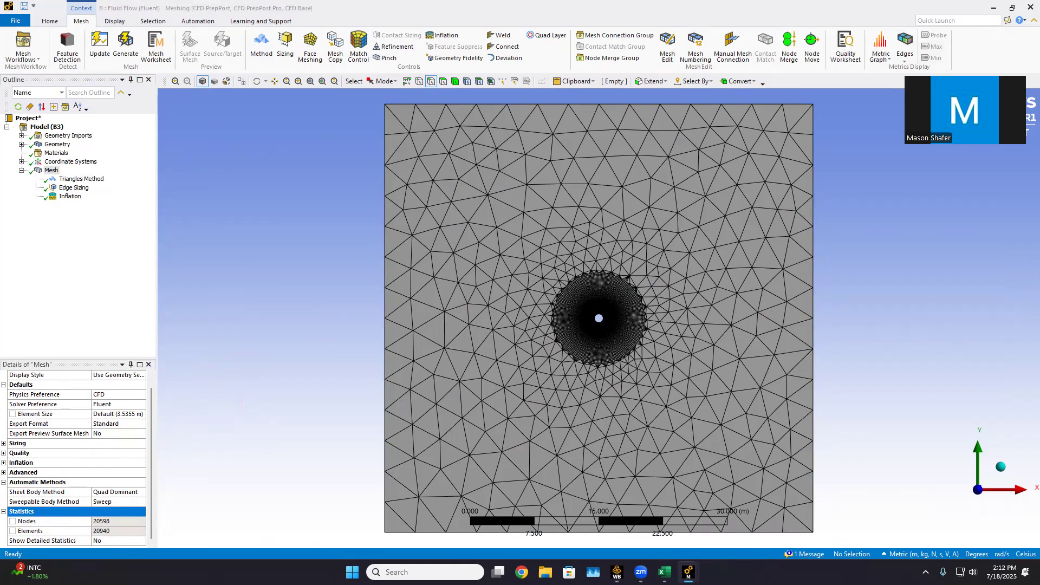
Set the global mesh element size to 0.12 m, regenerate the mesh and check the result around the circle.
{"action": "left_click", "coordinate": [120, 414]}
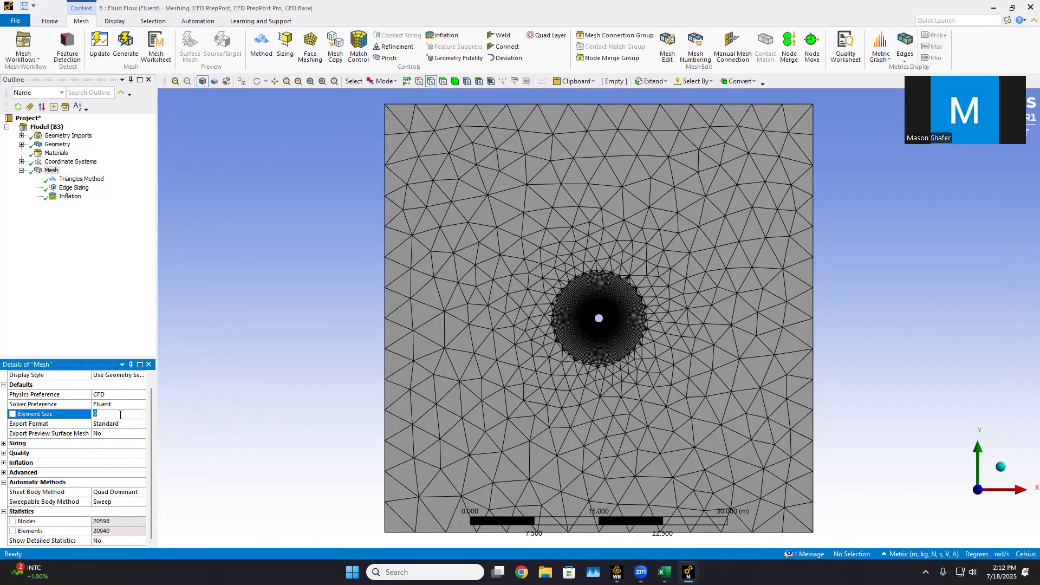
{"action": "type", "text": "0.12"}
{"action": "key", "text": "Return"}
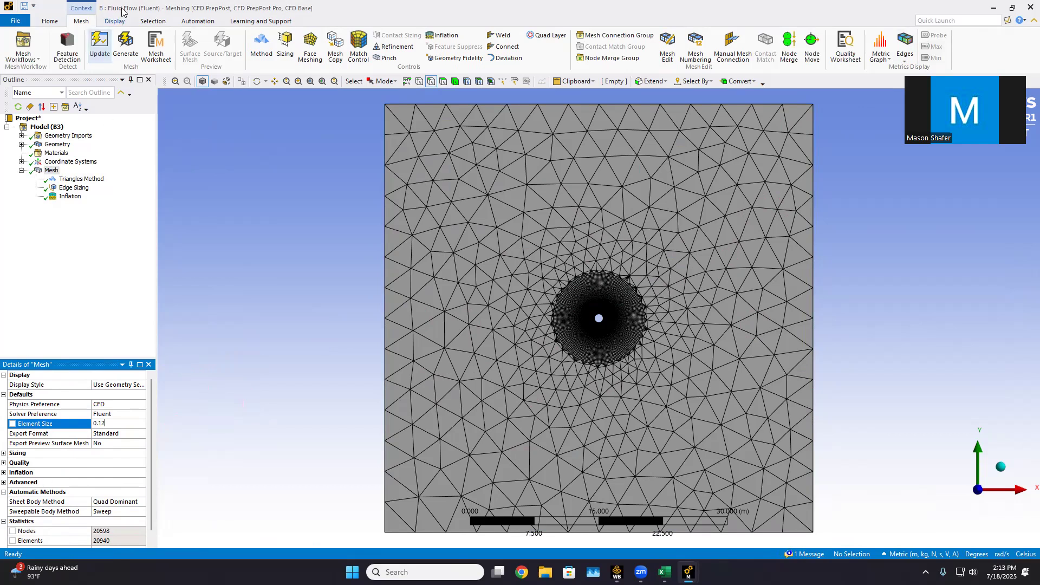
{"action": "left_click", "coordinate": [125, 46]}
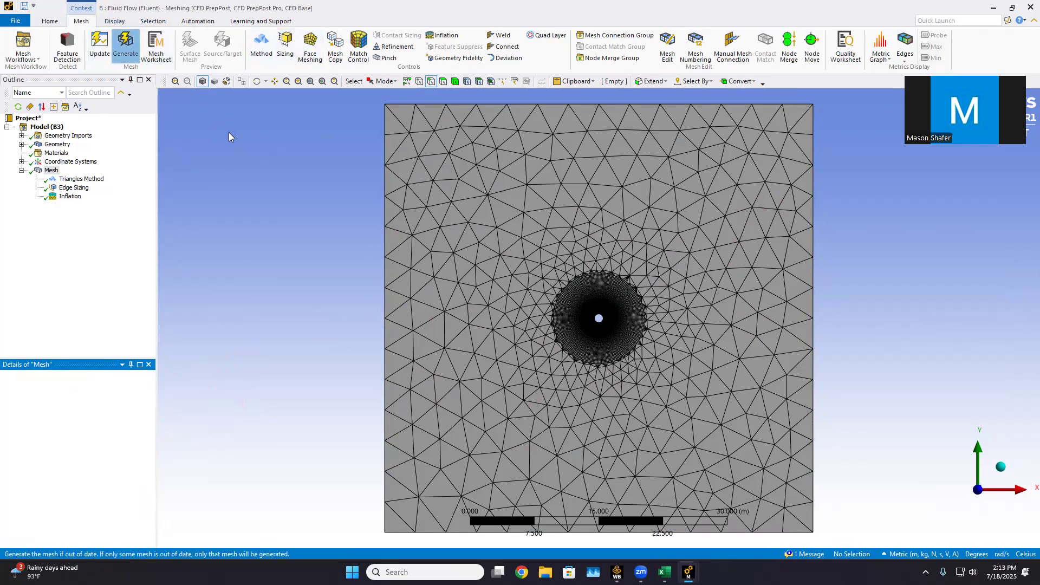
{"action": "scroll", "coordinate": [49, 490], "scroll_direction": "down", "scroll_amount": 1}
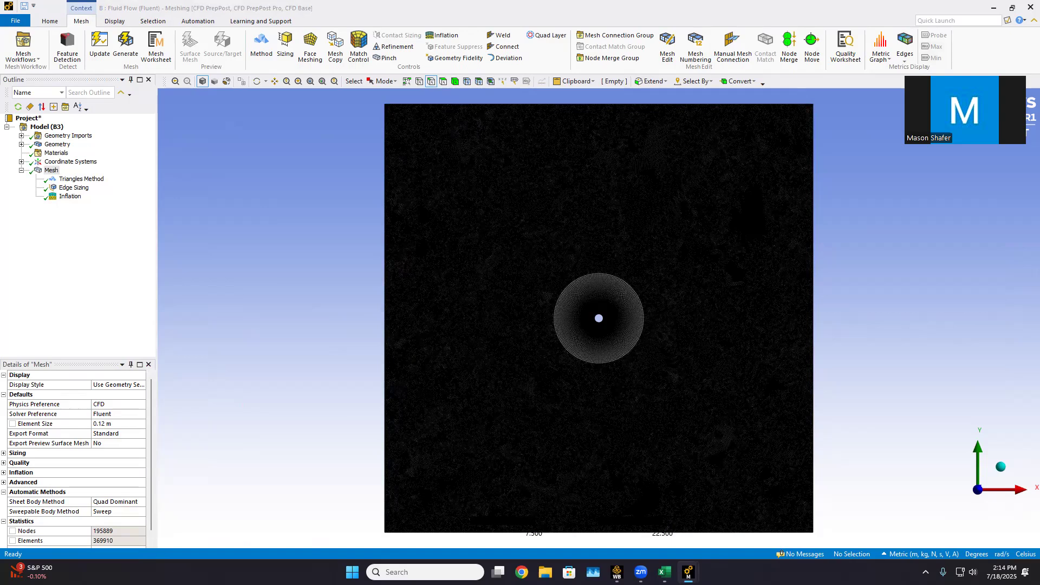
{"action": "scroll", "coordinate": [128, 463], "scroll_direction": "down", "scroll_amount": 1}
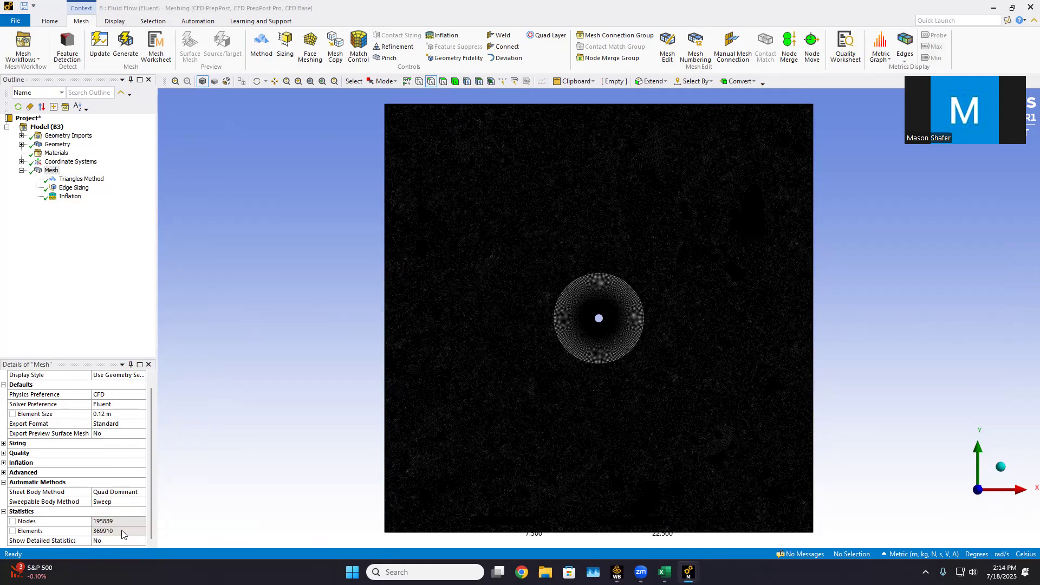
{"action": "scroll", "coordinate": [563, 341], "scroll_direction": "up", "scroll_amount": 1}
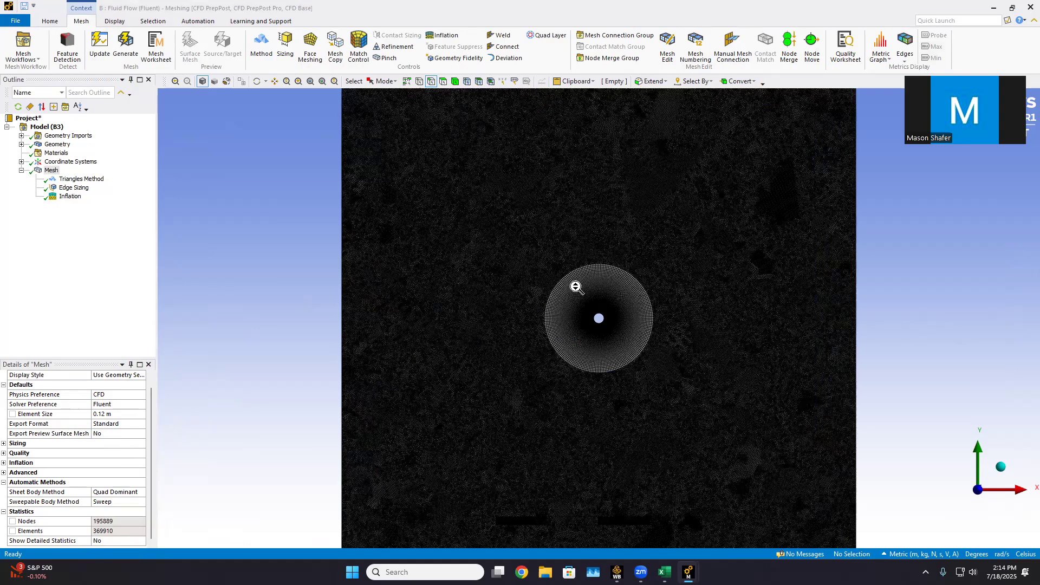
{"action": "scroll", "coordinate": [575, 286], "scroll_direction": "up", "scroll_amount": 1}
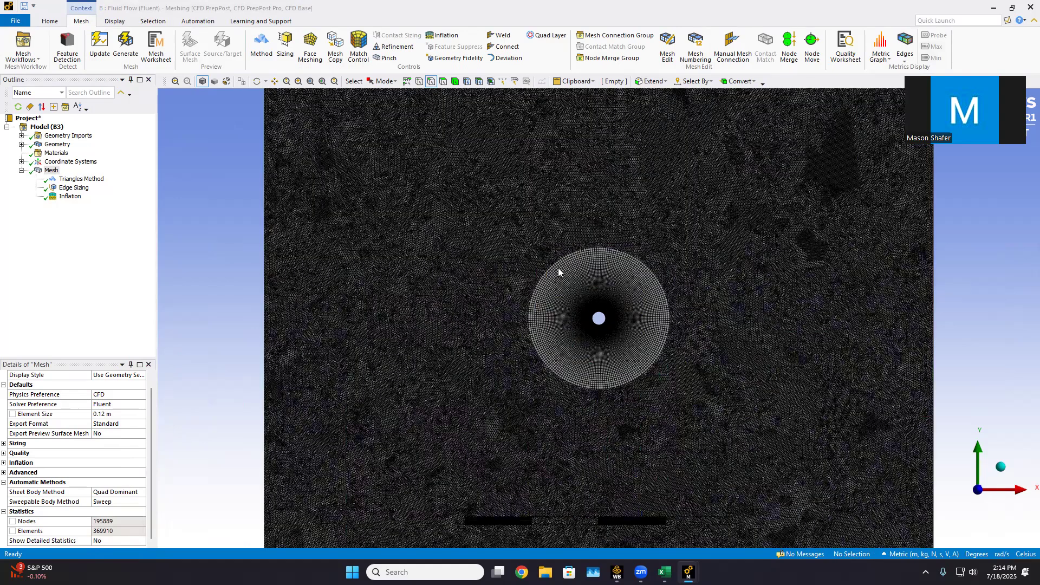
{"action": "scroll", "coordinate": [449, 107], "scroll_direction": "down", "scroll_amount": 2}
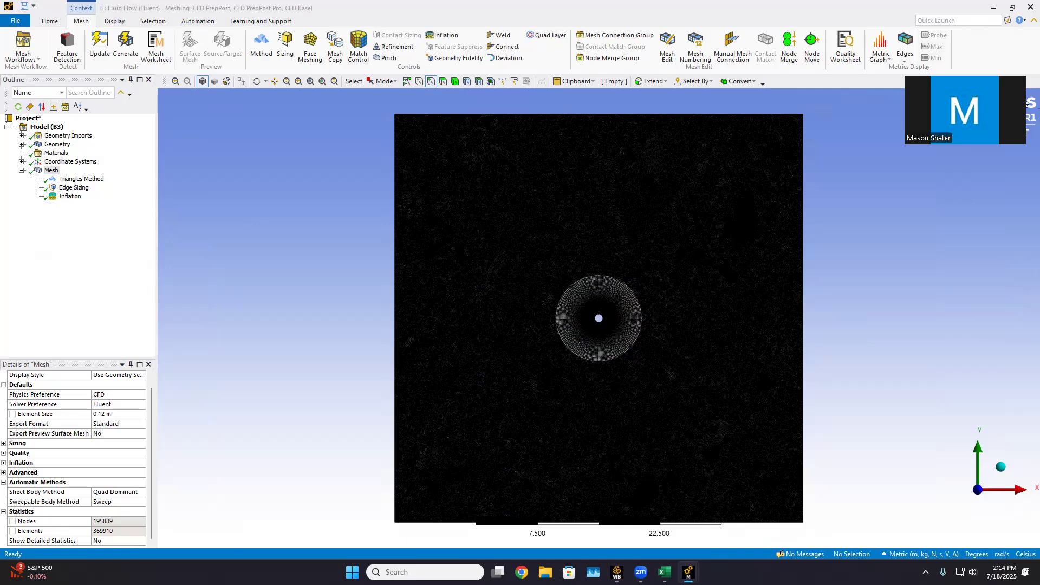
Close the mesh editor and update the Mesh cell of system B in Workbench.
{"action": "left_click", "coordinate": [1029, 7]}
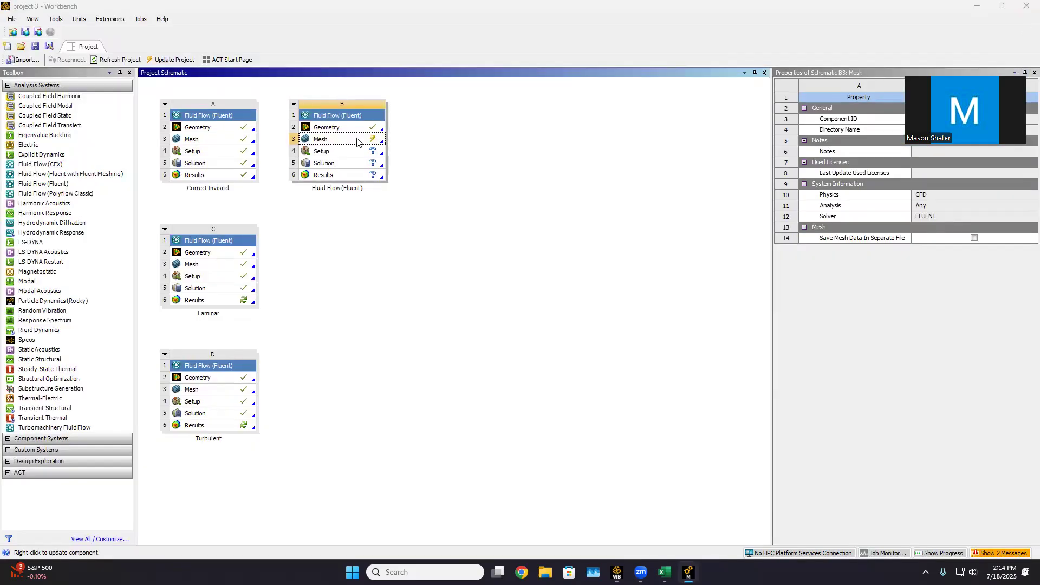
{"action": "right_click", "coordinate": [356, 139]}
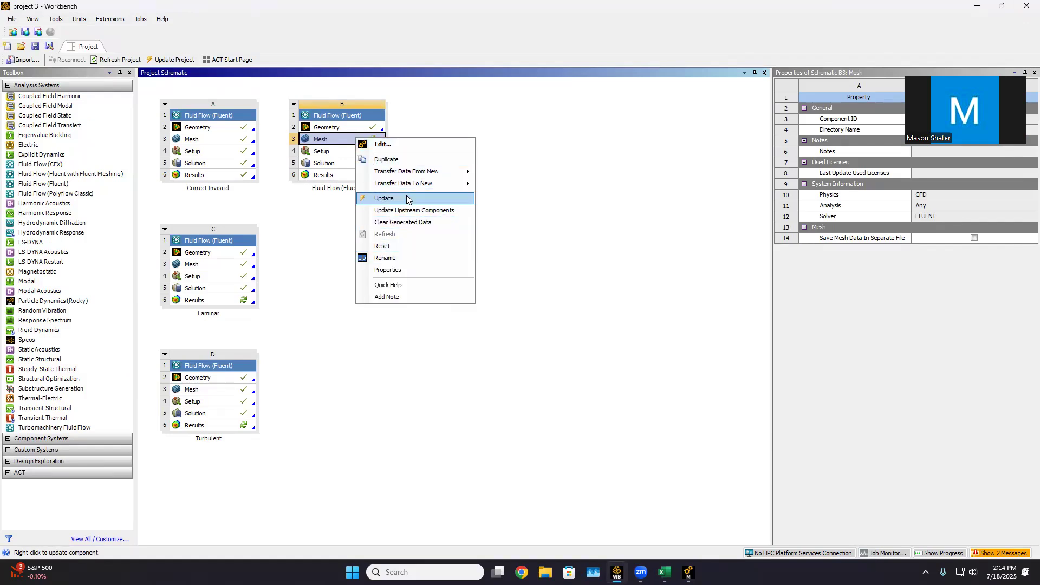
{"action": "left_click", "coordinate": [377, 199]}
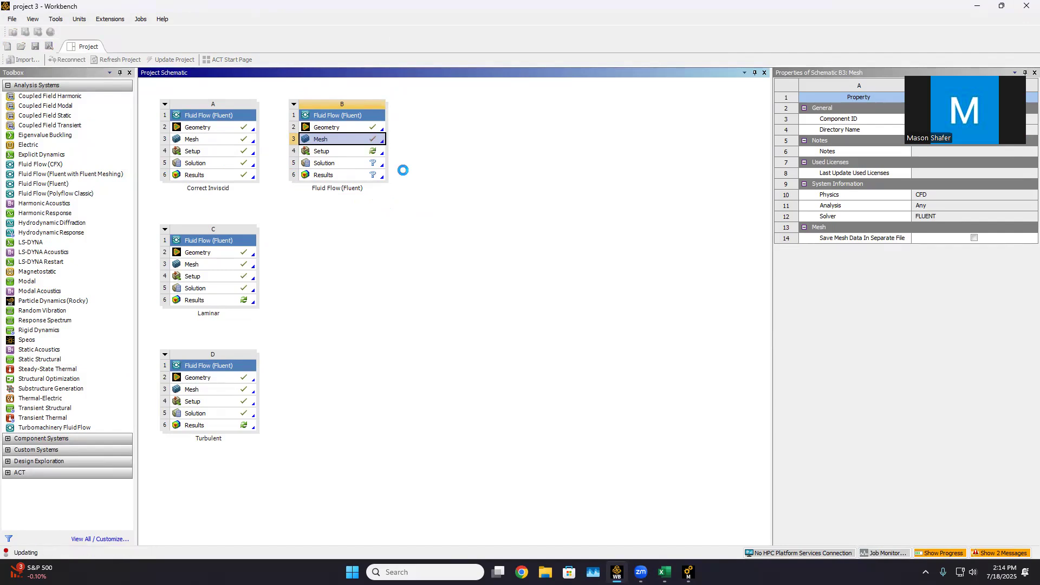
Open the Setup of the Correct Inviscid system in Fluent with double precision and 4 solver processes, dismissing the behavioral changes notice.
{"action": "double_click", "coordinate": [225, 155]}
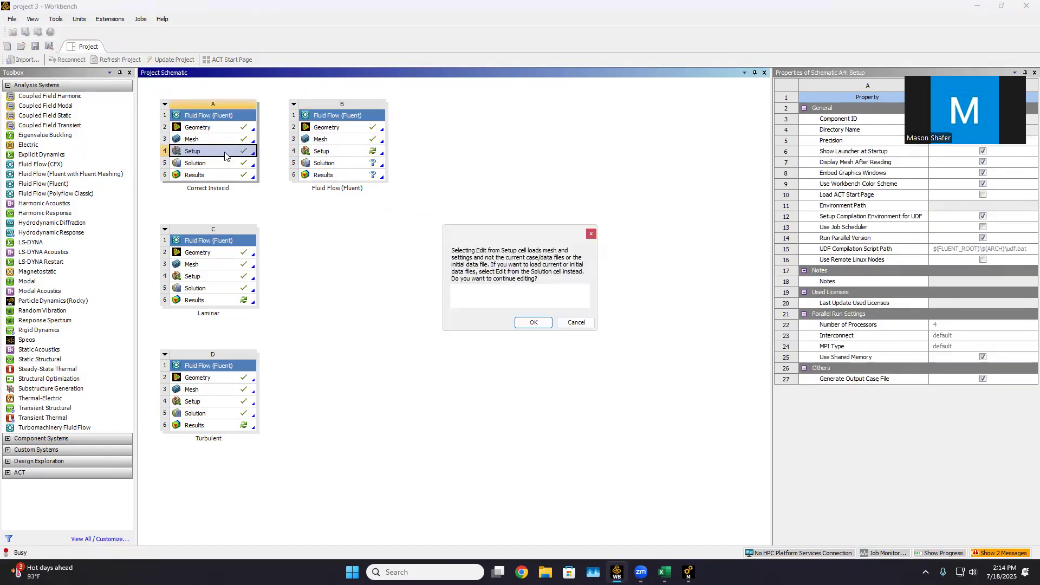
{"action": "left_click", "coordinate": [529, 324]}
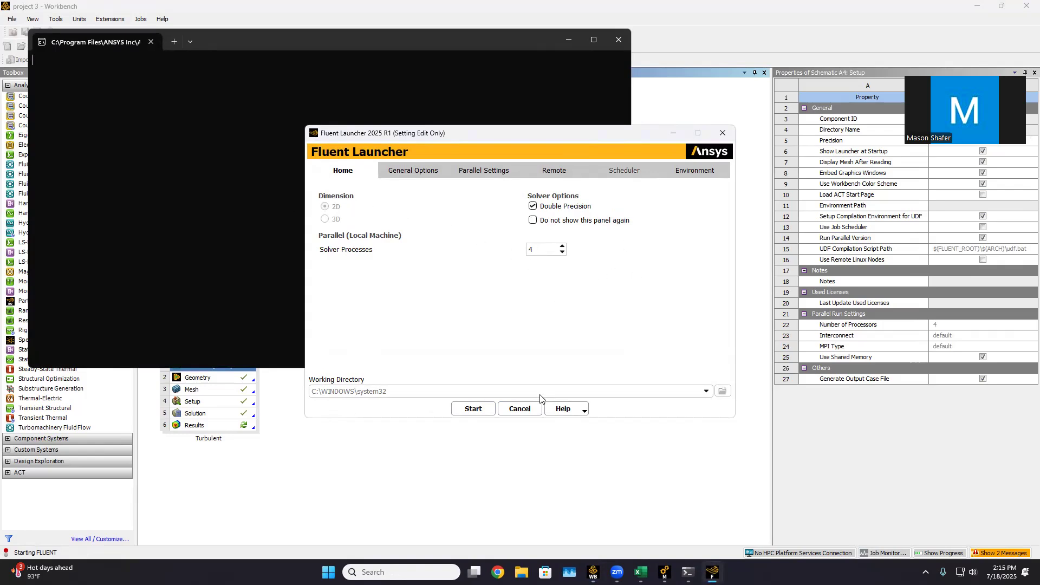
{"action": "left_click", "coordinate": [480, 413]}
{"action": "left_click", "coordinate": [469, 410]}
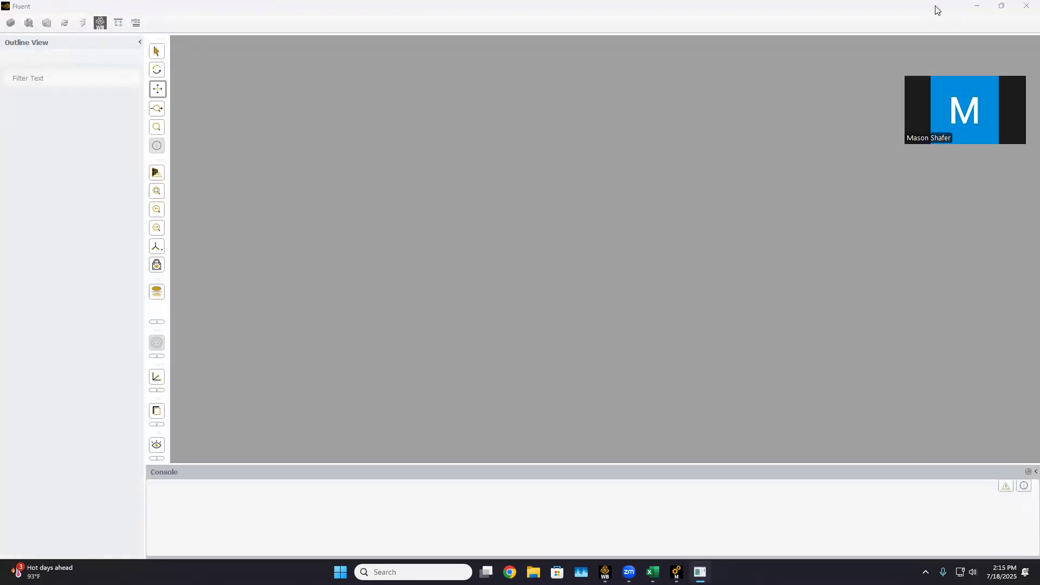
{"action": "left_click", "coordinate": [977, 7]}
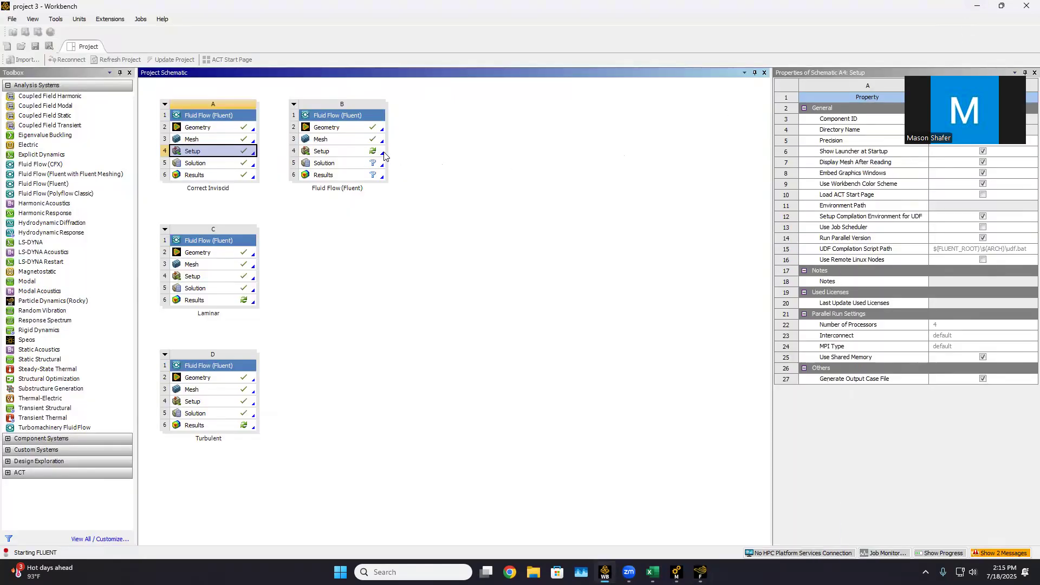
{"action": "left_click", "coordinate": [341, 142]}
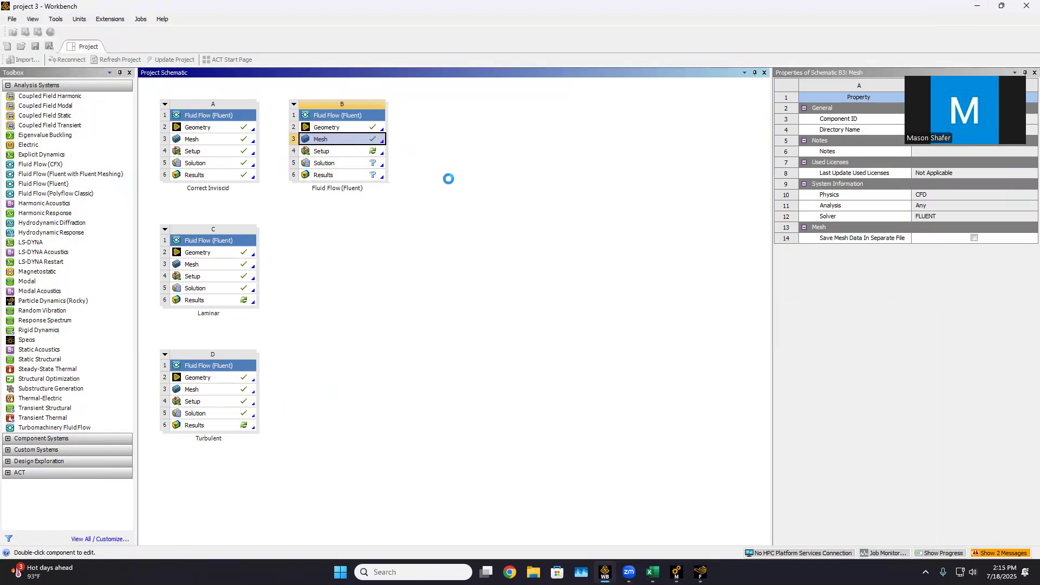
{"action": "left_click", "coordinate": [453, 177]}
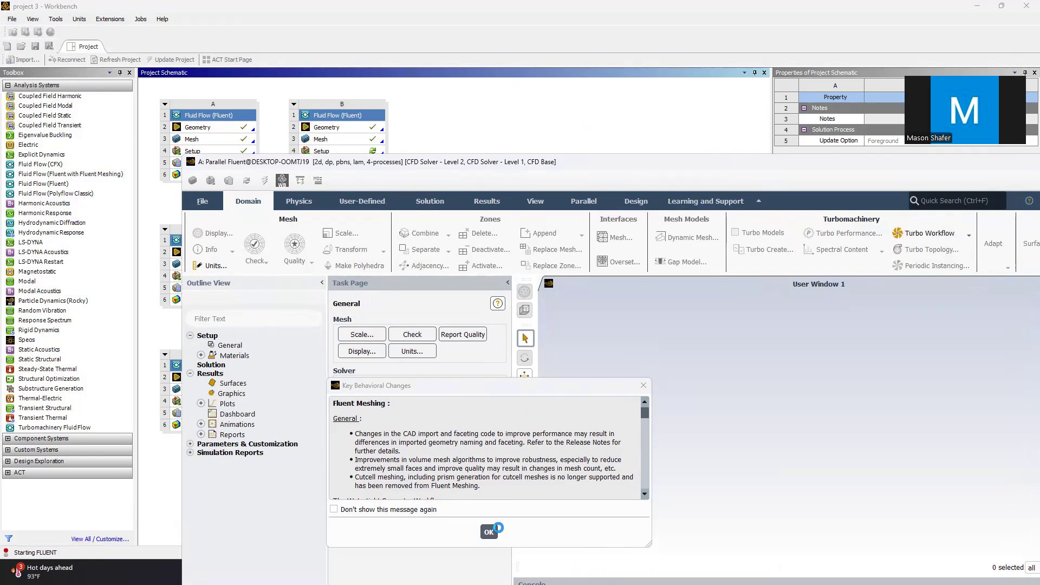
{"action": "double_click", "coordinate": [611, 166]}
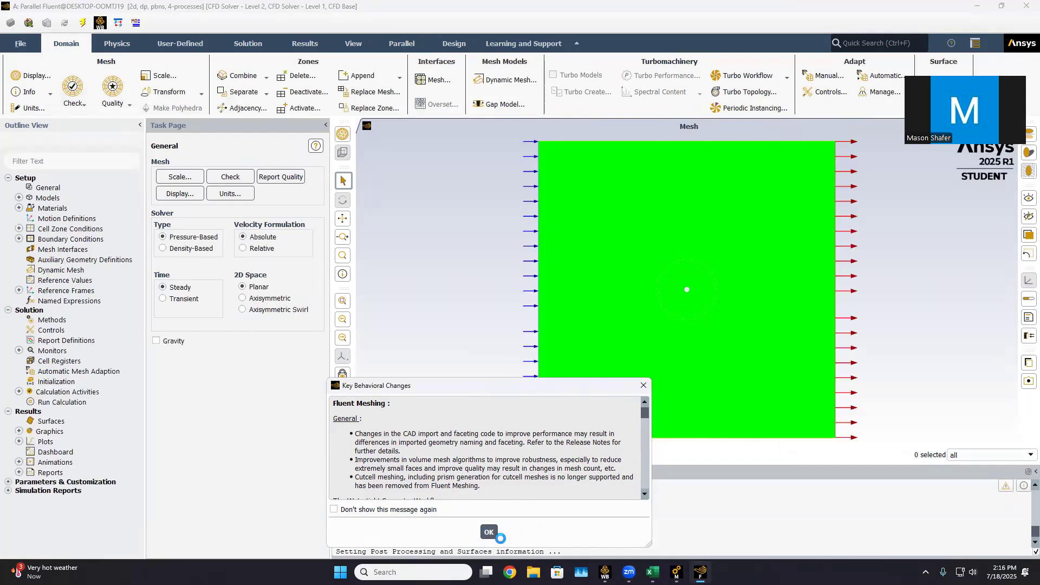
{"action": "left_click", "coordinate": [488, 532]}
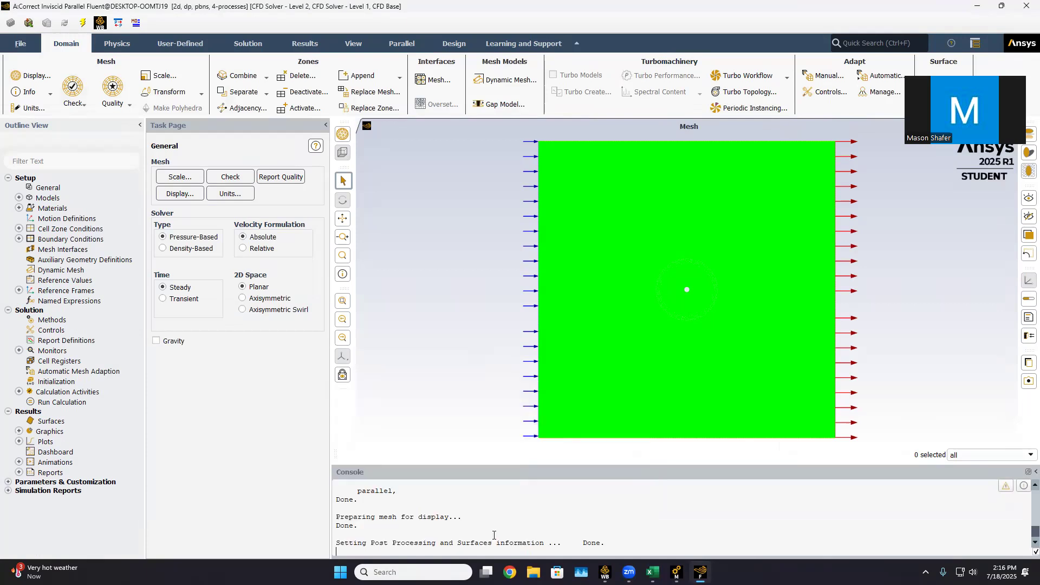
Return to Workbench, reopen the mesh of system B and create a named selection "inlet" on the square's left edge.
{"action": "left_click", "coordinate": [977, 6]}
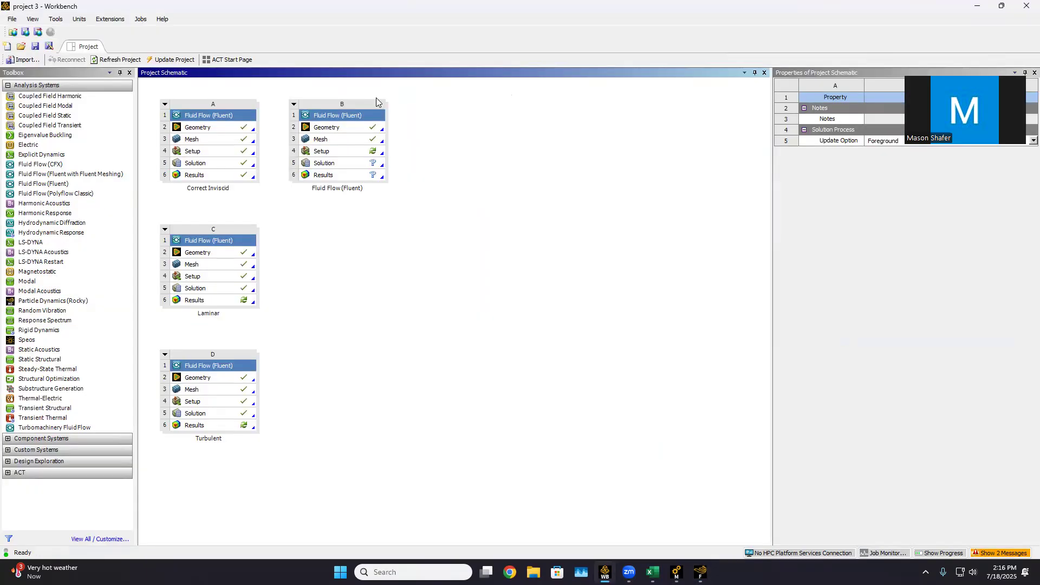
{"action": "double_click", "coordinate": [321, 139]}
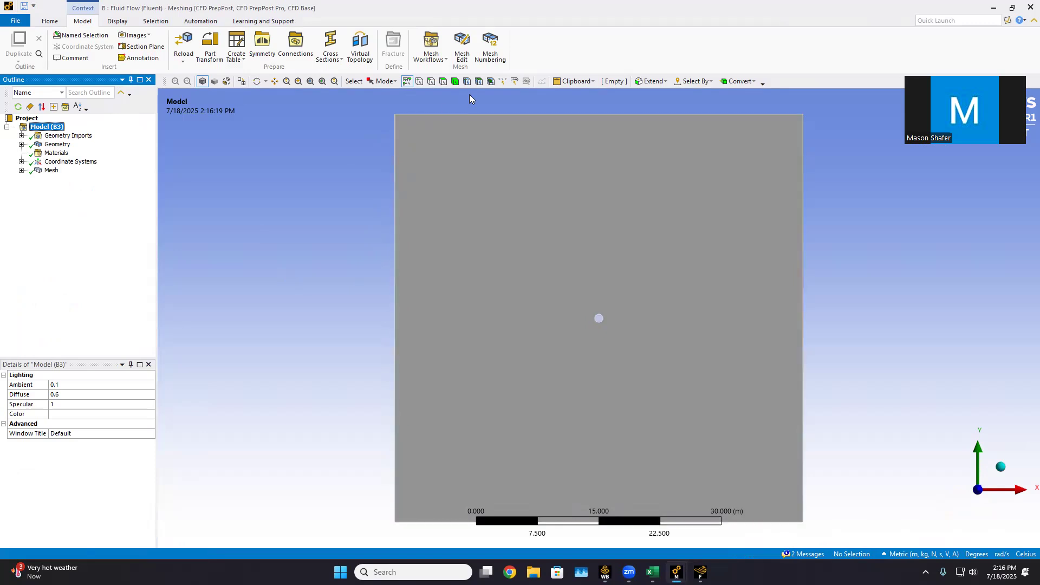
{"action": "left_click", "coordinate": [395, 229]}
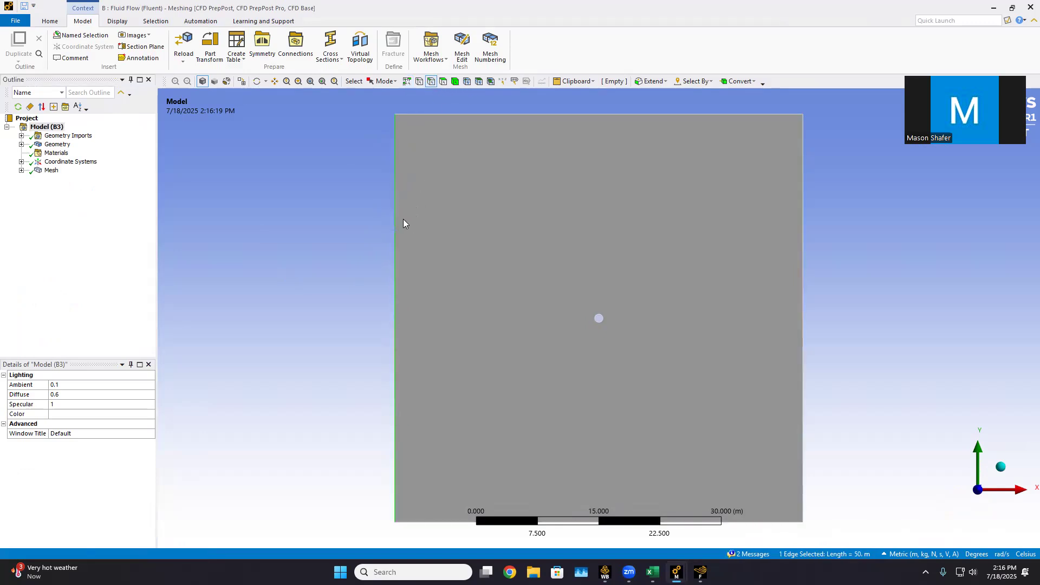
{"action": "type", "text": "ninlet"}
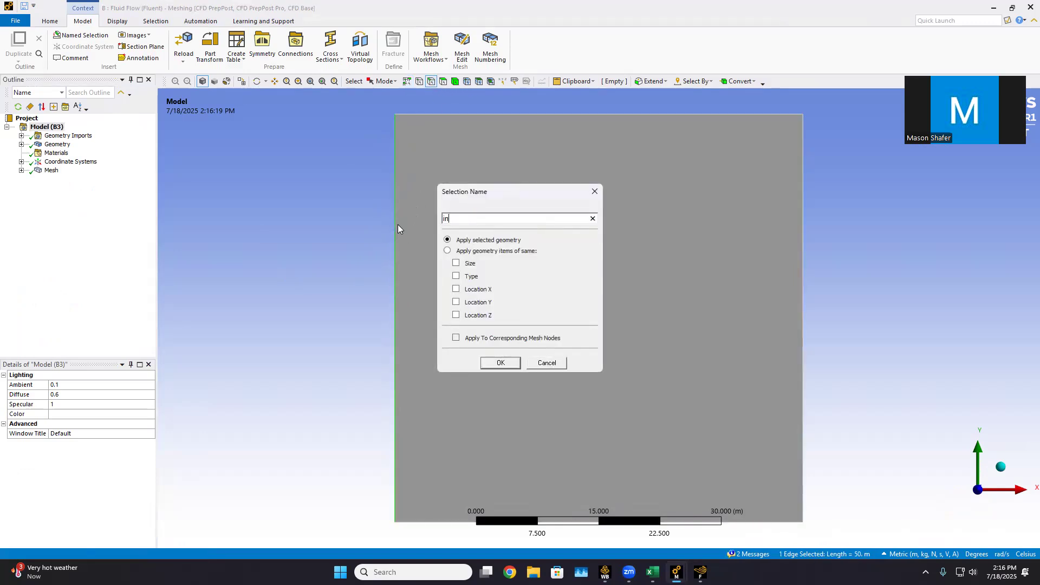
{"action": "left_click", "coordinate": [499, 363]}
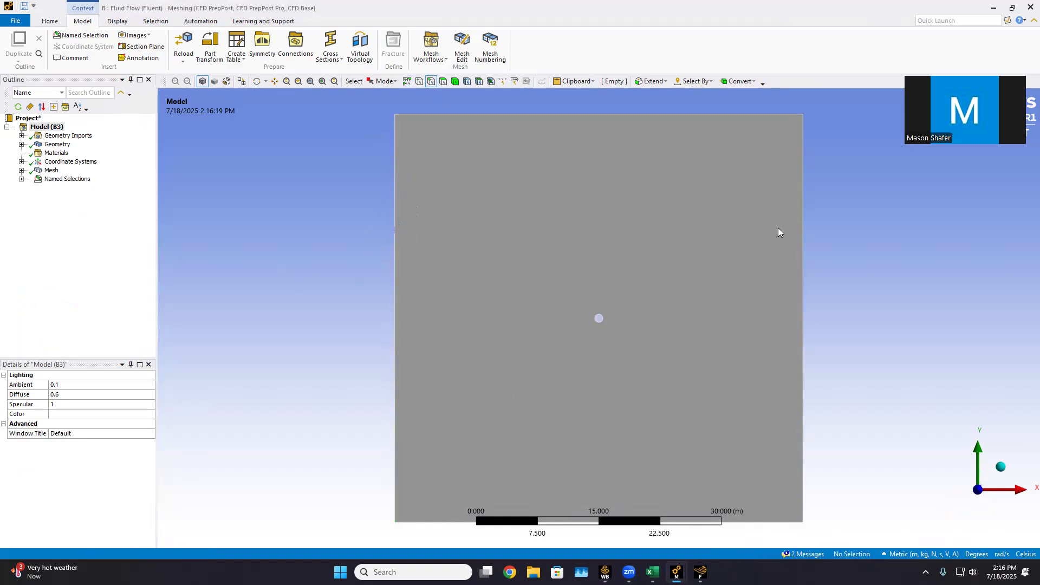
Create a named selection for the square's right edge and a symmetry named selection for its top and bottom edges.
{"action": "left_click", "coordinate": [800, 254]}
{"action": "type", "text": "no"}
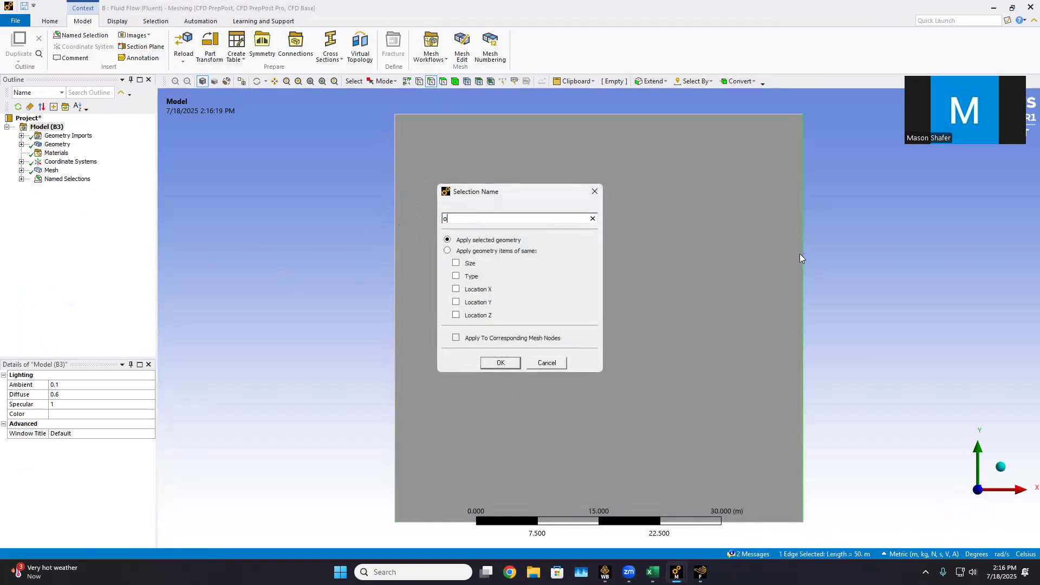
{"action": "left_click", "coordinate": [498, 362]}
{"action": "left_click", "coordinate": [752, 521], "text": "ctrl"}
{"action": "type", "text": "nsymmetery"}
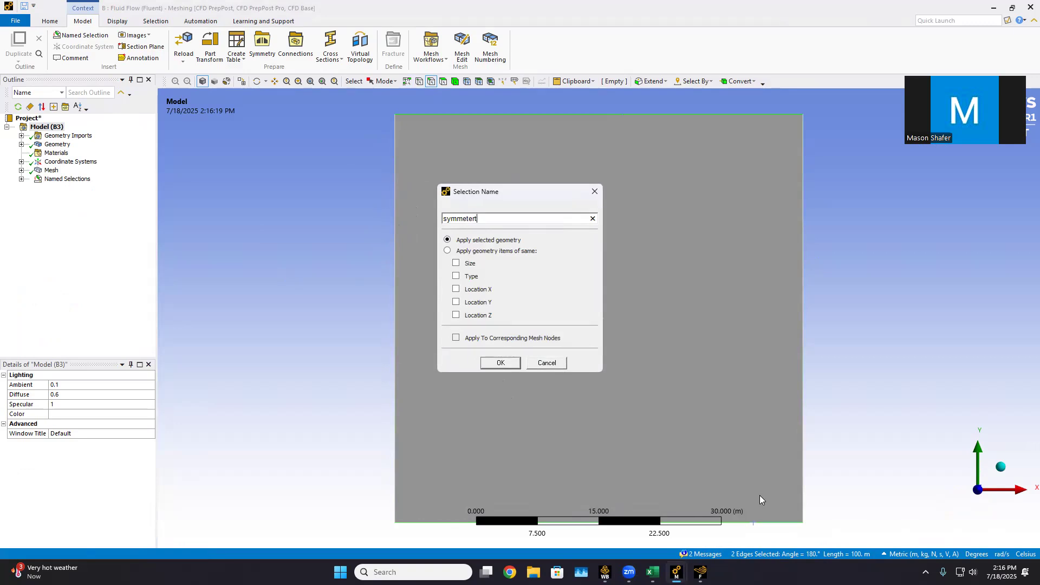
{"action": "left_click", "coordinate": [494, 363]}
Create a named selection for the circle's edge and close the mesh editor.
{"action": "left_click", "coordinate": [599, 319]}
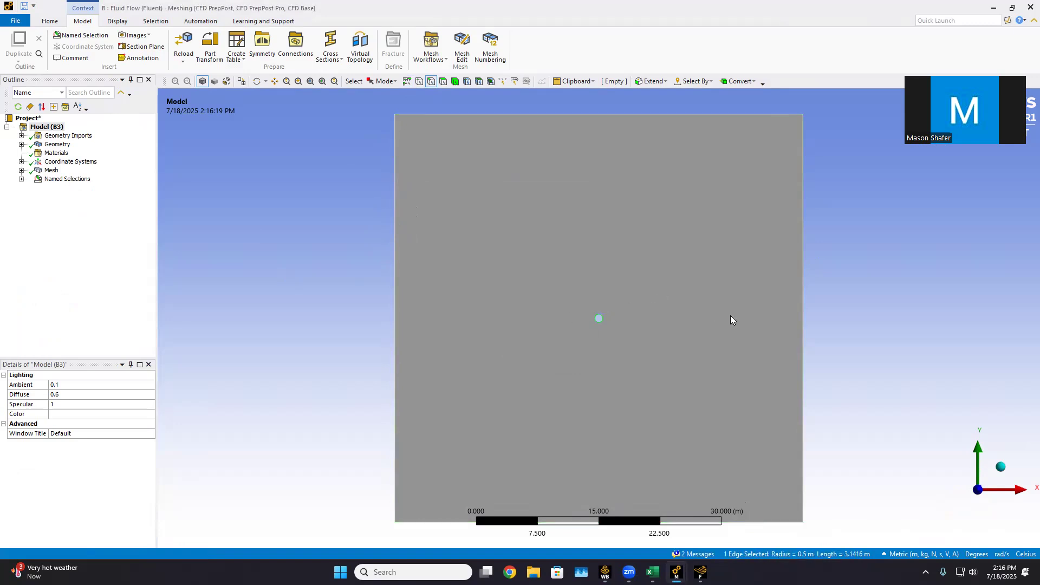
{"action": "type", "text": "nw"}
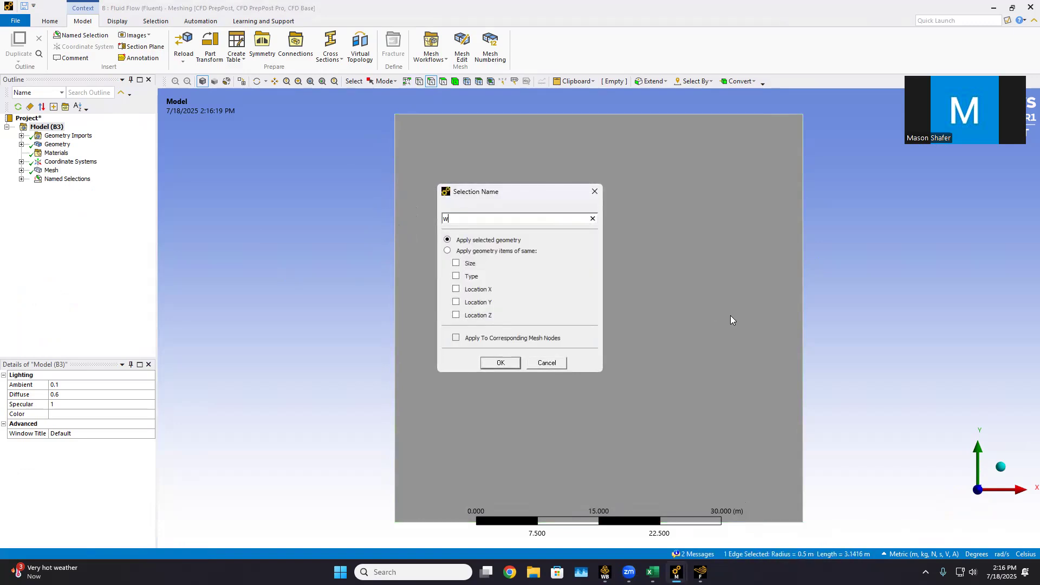
{"action": "left_click", "coordinate": [500, 363]}
{"action": "left_click", "coordinate": [1030, 7]}
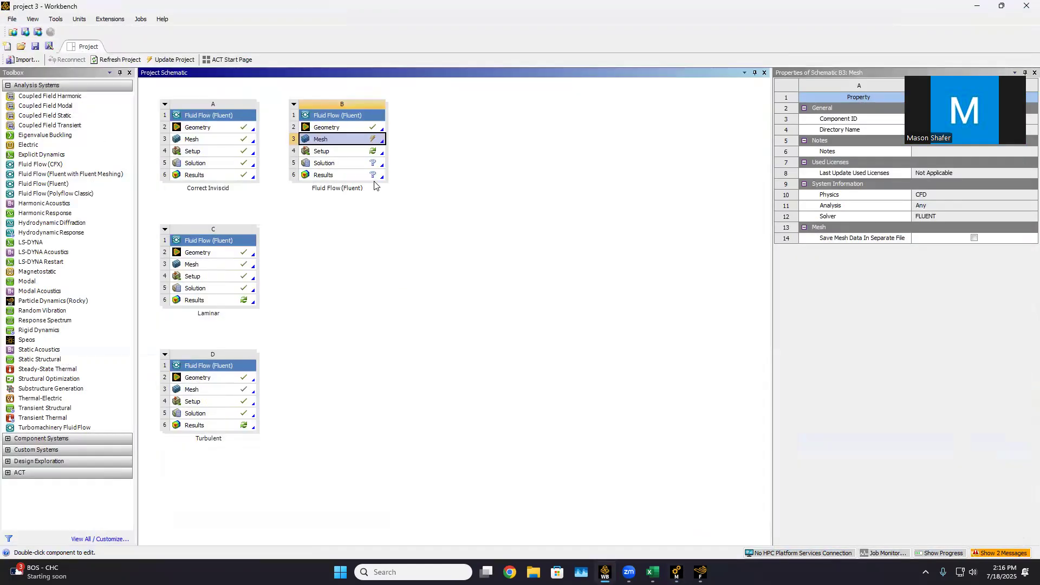
Update the mesh of system B and switch to the Correct Inviscid Fluent session.
{"action": "right_click", "coordinate": [352, 141]}
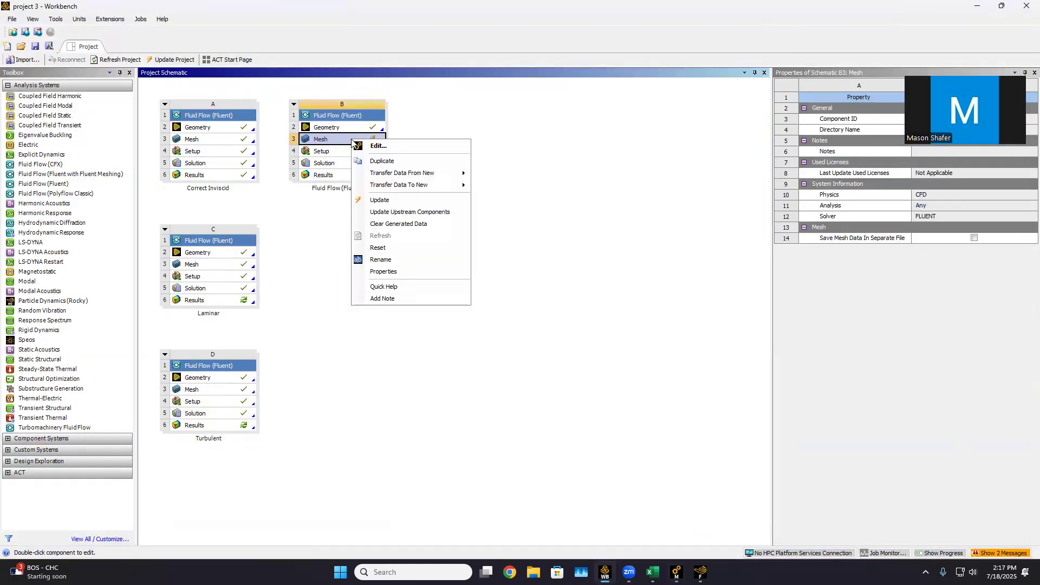
{"action": "left_click", "coordinate": [391, 202]}
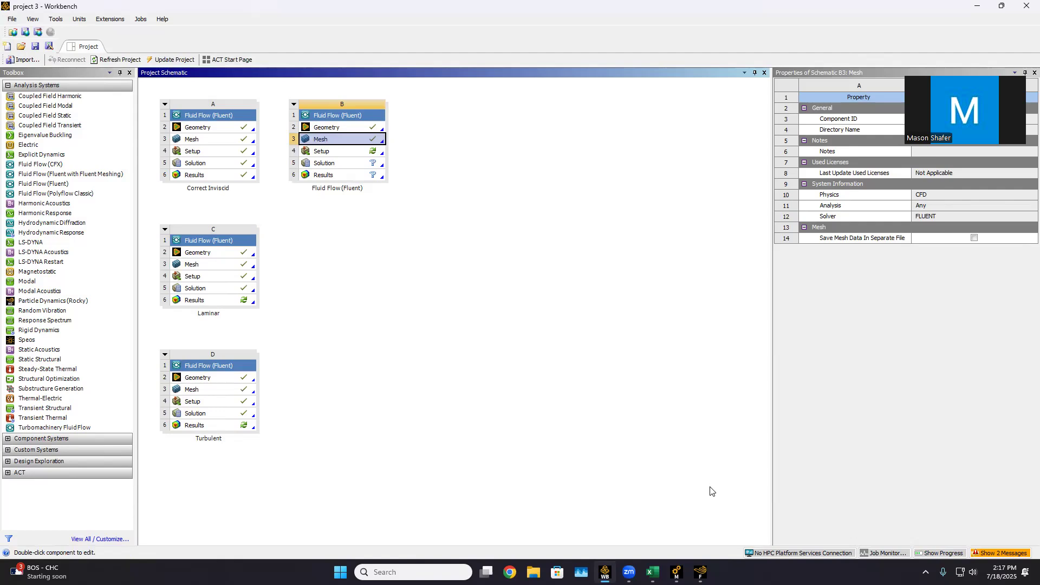
{"action": "left_click", "coordinate": [700, 572]}
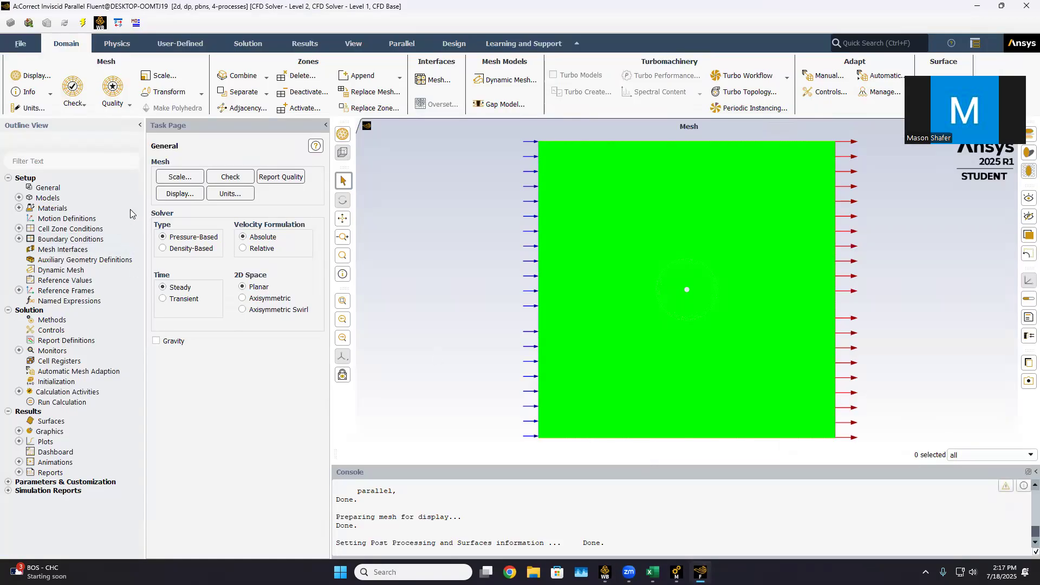
Check the viscous model, keeping Inviscid, and review the density setting of the fluid material air.
{"action": "left_click", "coordinate": [20, 198]}
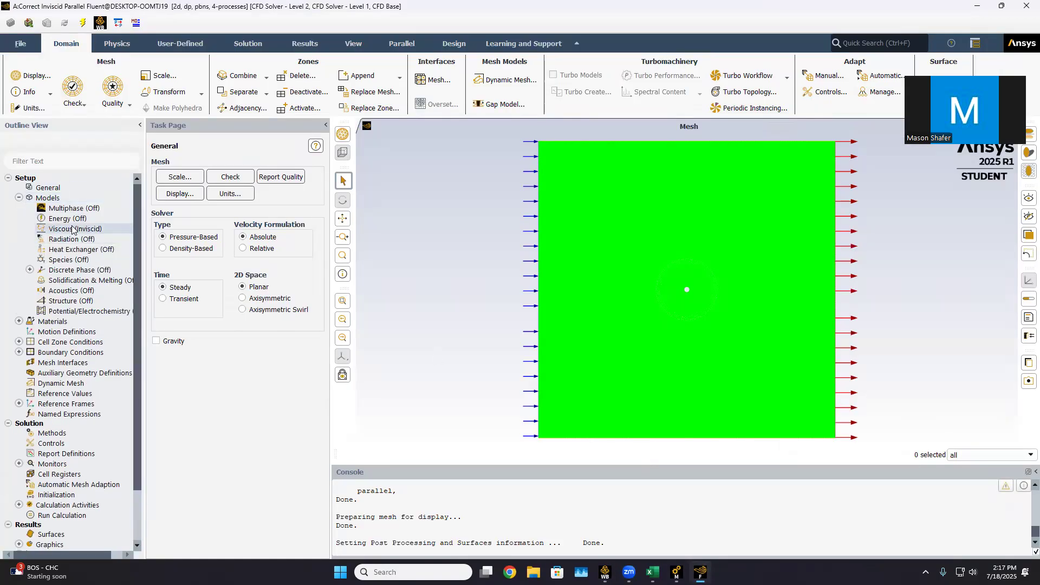
{"action": "double_click", "coordinate": [74, 230]}
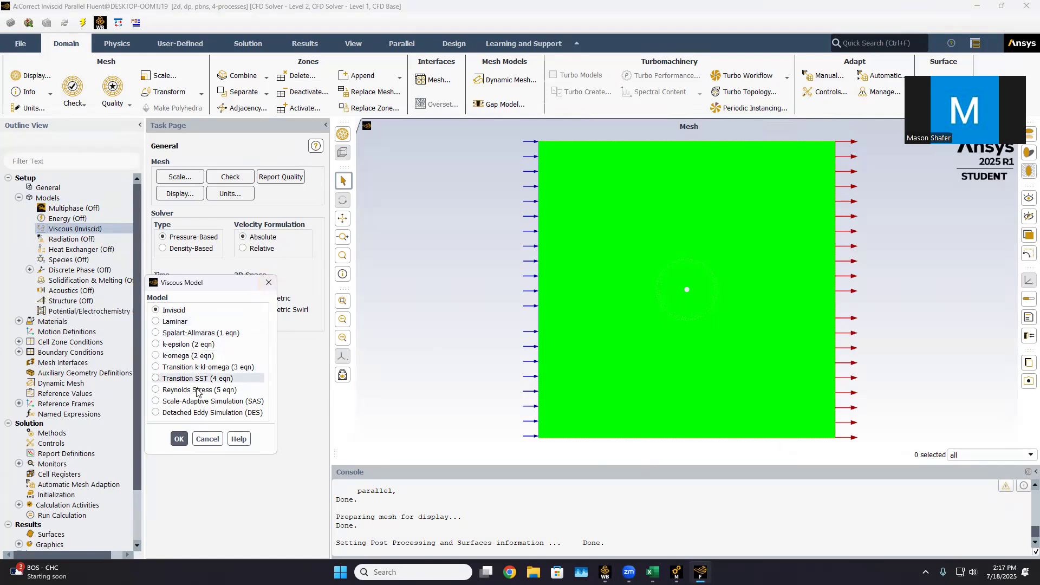
{"action": "left_click", "coordinate": [178, 438]}
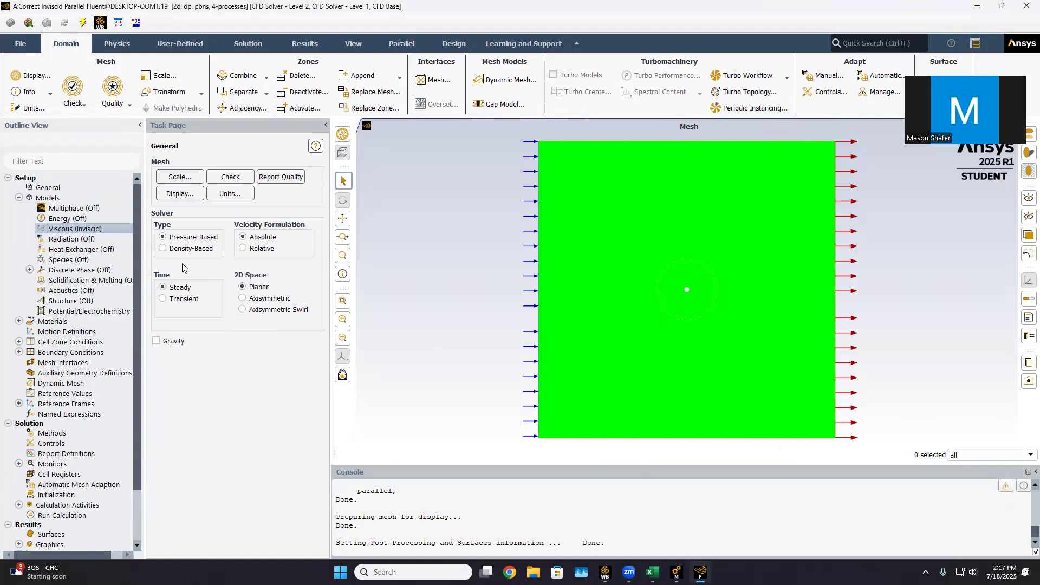
{"action": "left_click", "coordinate": [19, 321]}
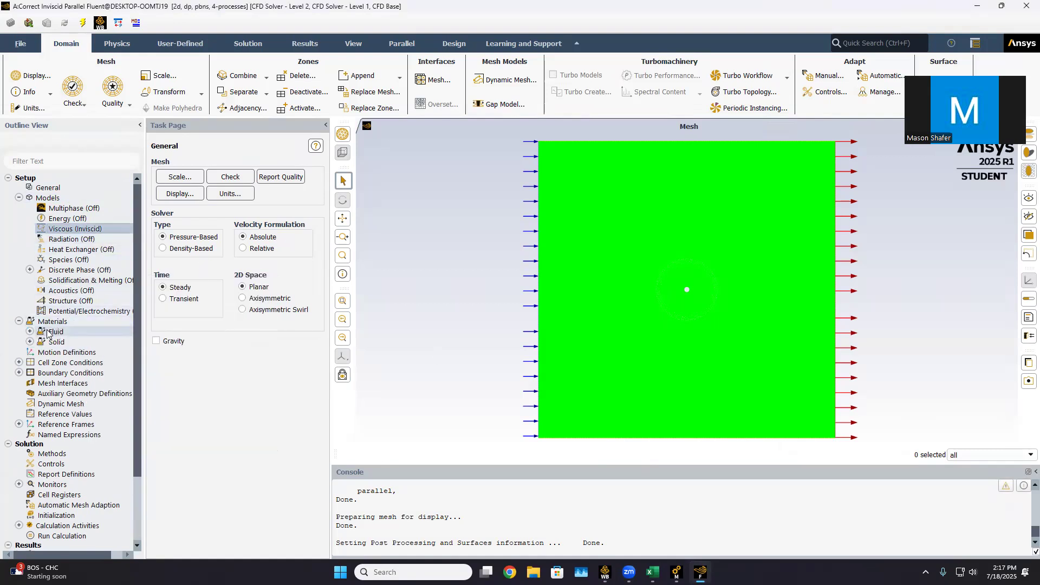
{"action": "left_click", "coordinate": [30, 331]}
{"action": "double_click", "coordinate": [62, 341]}
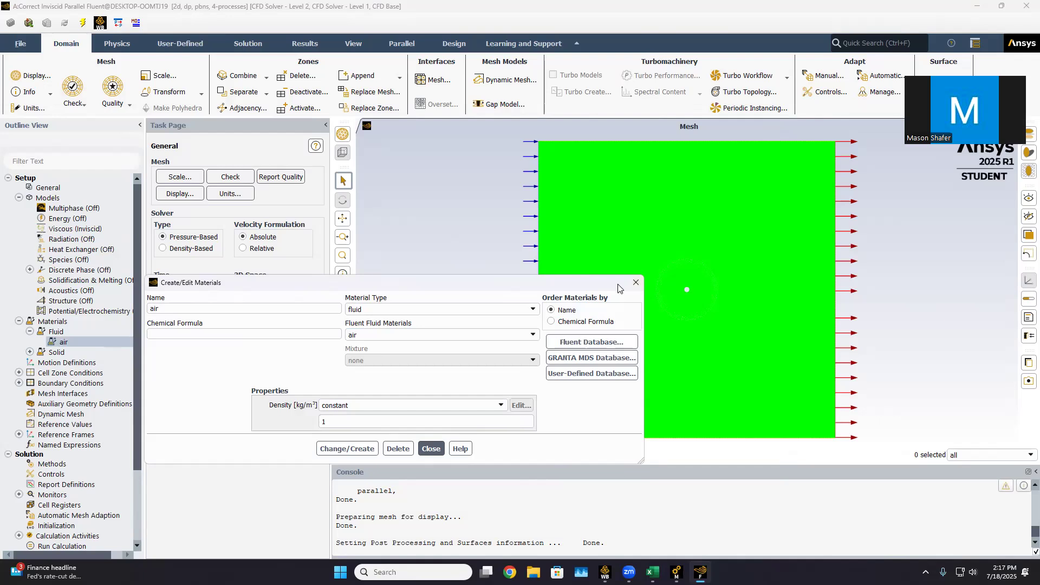
{"action": "left_click", "coordinate": [636, 282]}
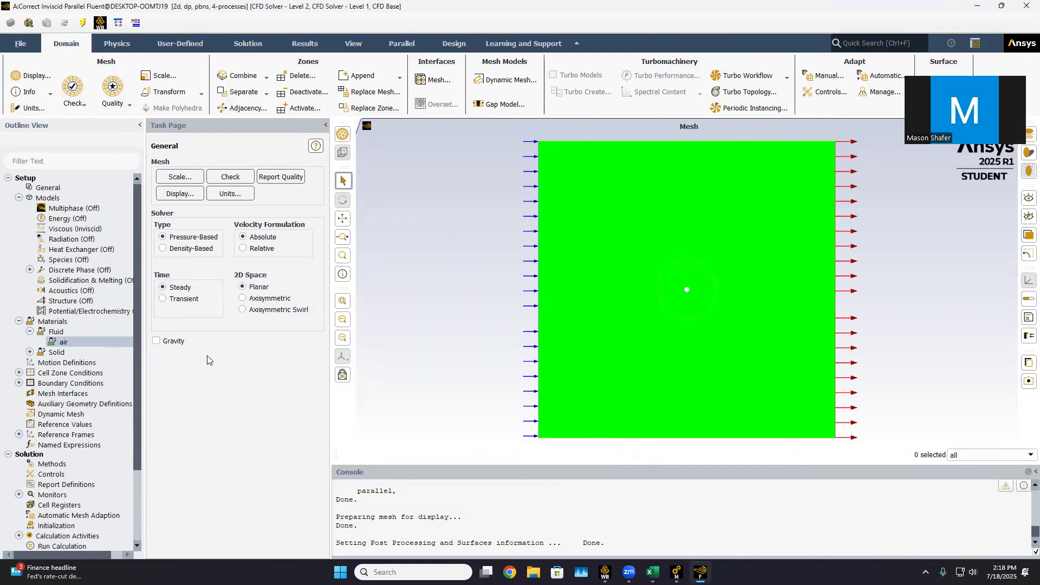
Review the material and motion settings of the surface_body fluid cell zone.
{"action": "left_click", "coordinate": [19, 372]}
{"action": "left_click", "coordinate": [30, 384]}
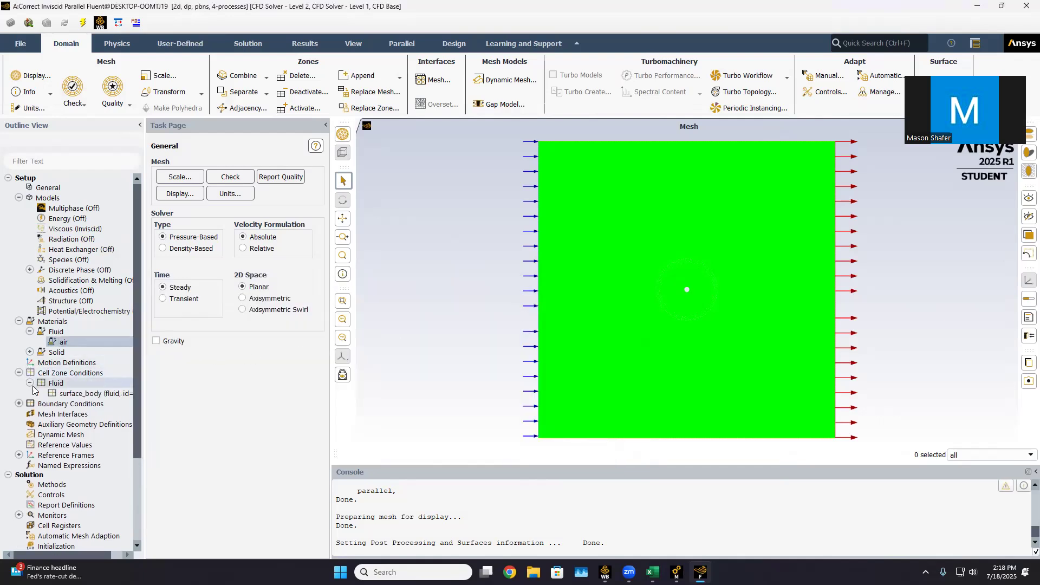
{"action": "double_click", "coordinate": [82, 393]}
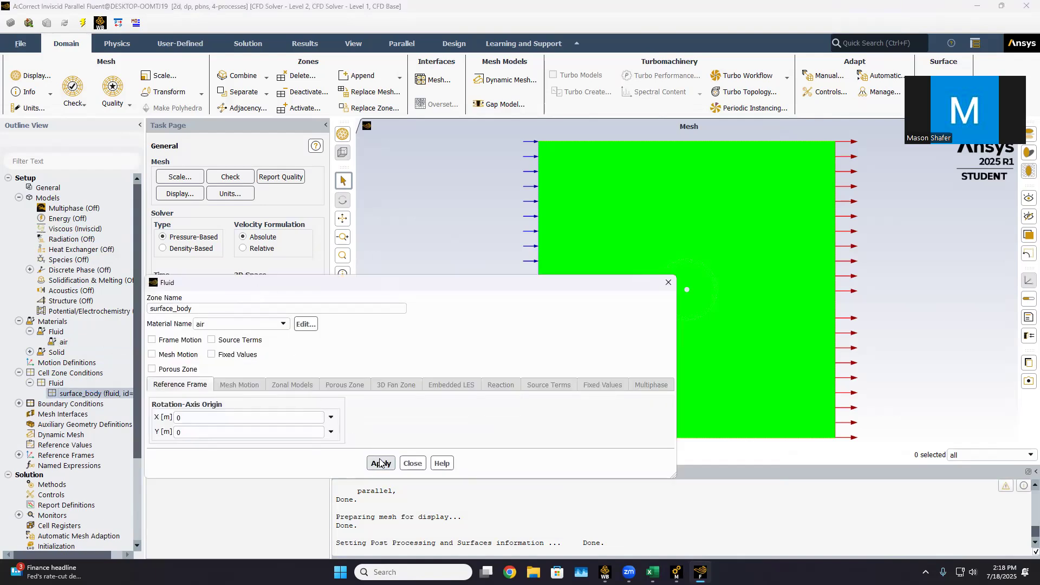
{"action": "left_click", "coordinate": [410, 470]}
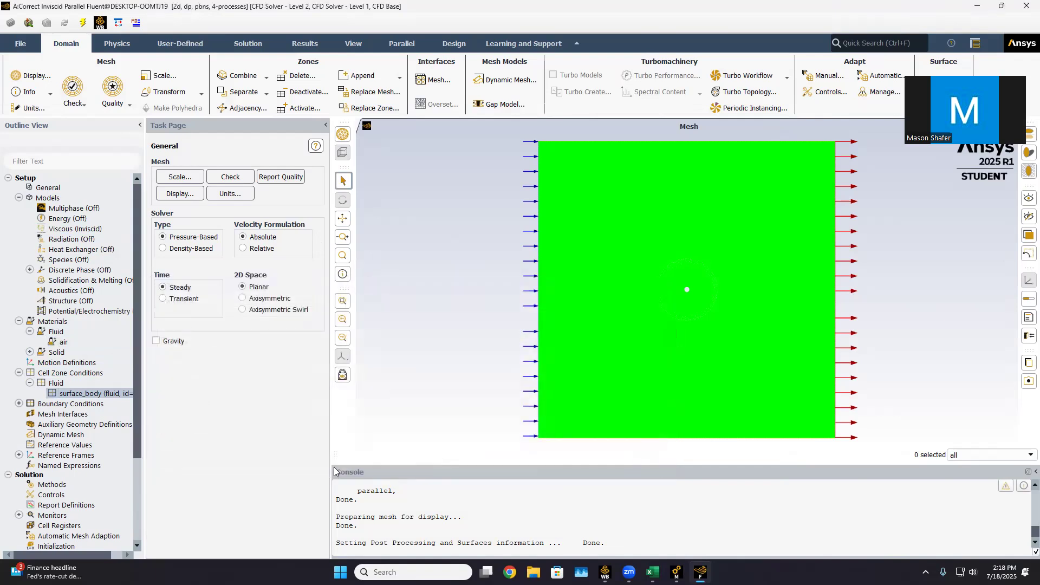
Apply the inlet's velocity condition with a magnitude of 5 m/s normal to the boundary.
{"action": "left_click", "coordinate": [19, 404]}
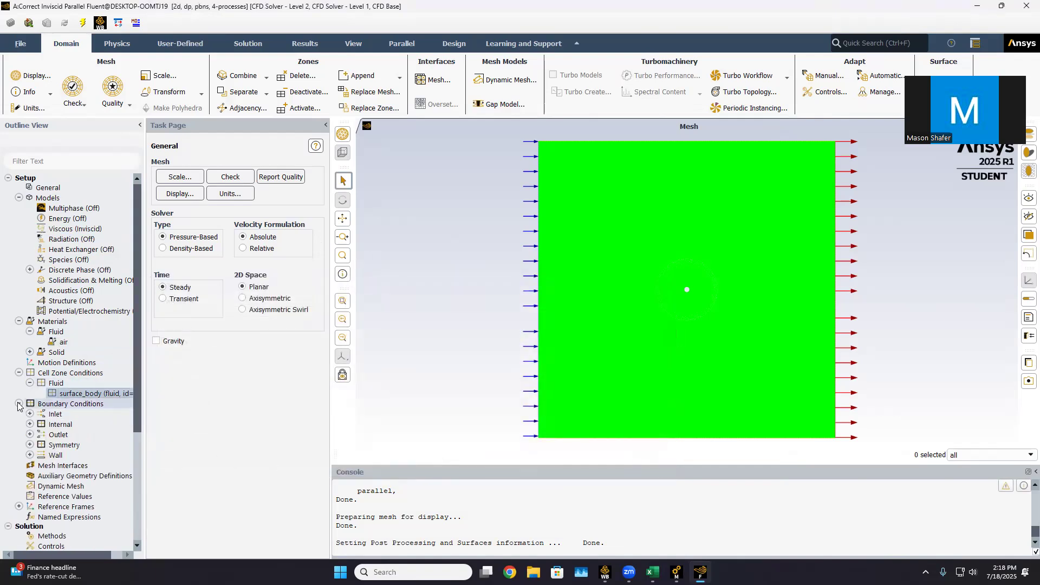
{"action": "double_click", "coordinate": [56, 415]}
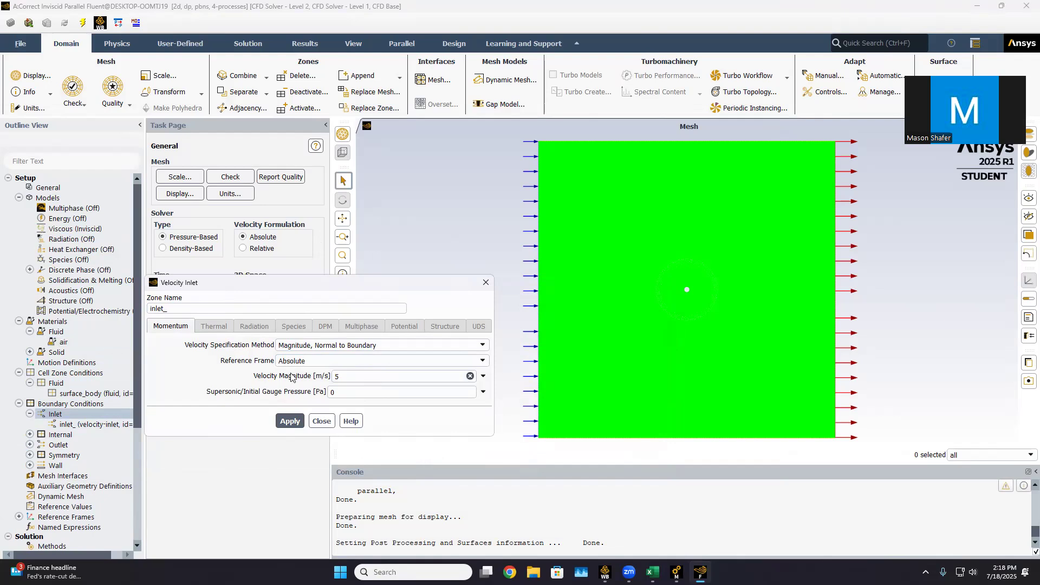
{"action": "left_click", "coordinate": [288, 422]}
{"action": "left_click", "coordinate": [321, 422]}
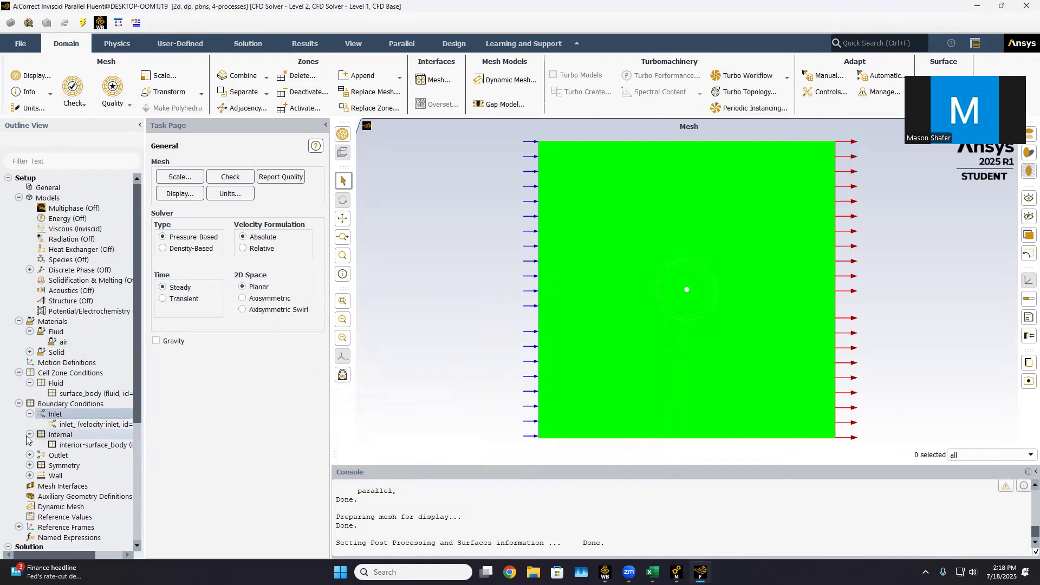
Review the pressure settings of the outlet boundary condition.
{"action": "left_click", "coordinate": [29, 445]}
{"action": "left_click", "coordinate": [84, 456]}
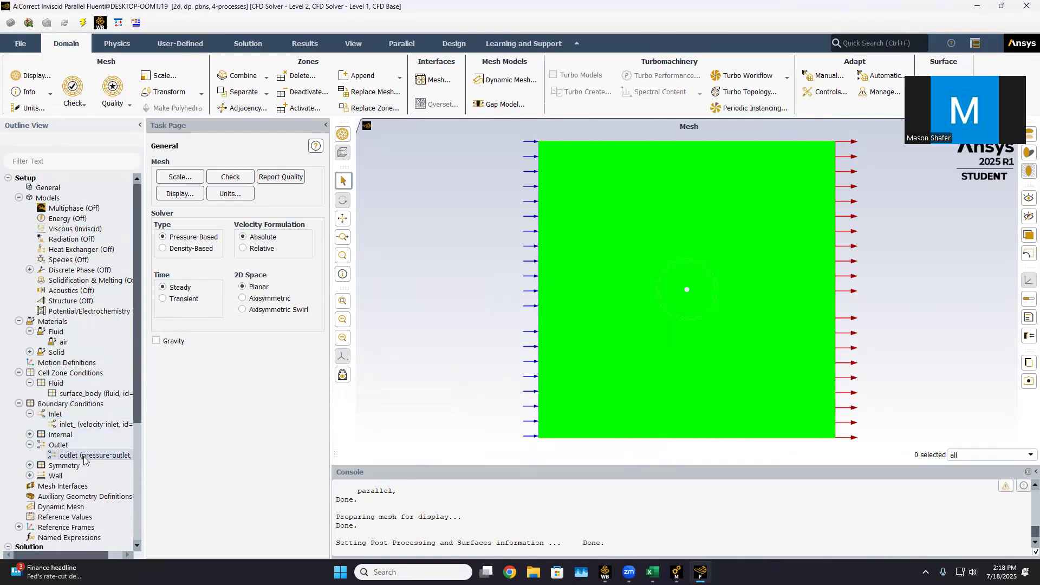
{"action": "double_click", "coordinate": [83, 456]}
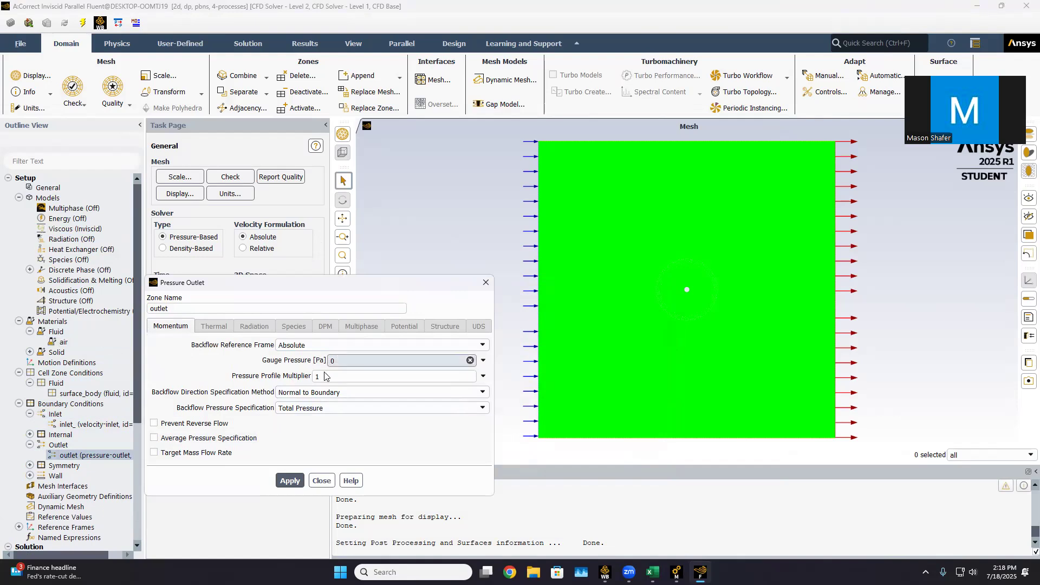
{"action": "left_click", "coordinate": [486, 282]}
Review the wall and symmetry boundary condition settings.
{"action": "left_click", "coordinate": [30, 476]}
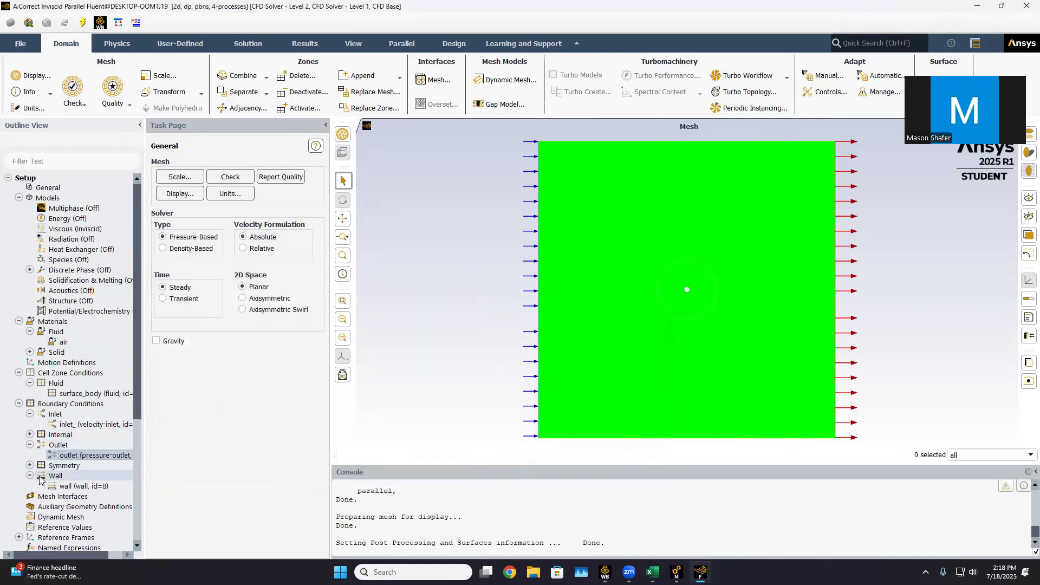
{"action": "left_click", "coordinate": [76, 486]}
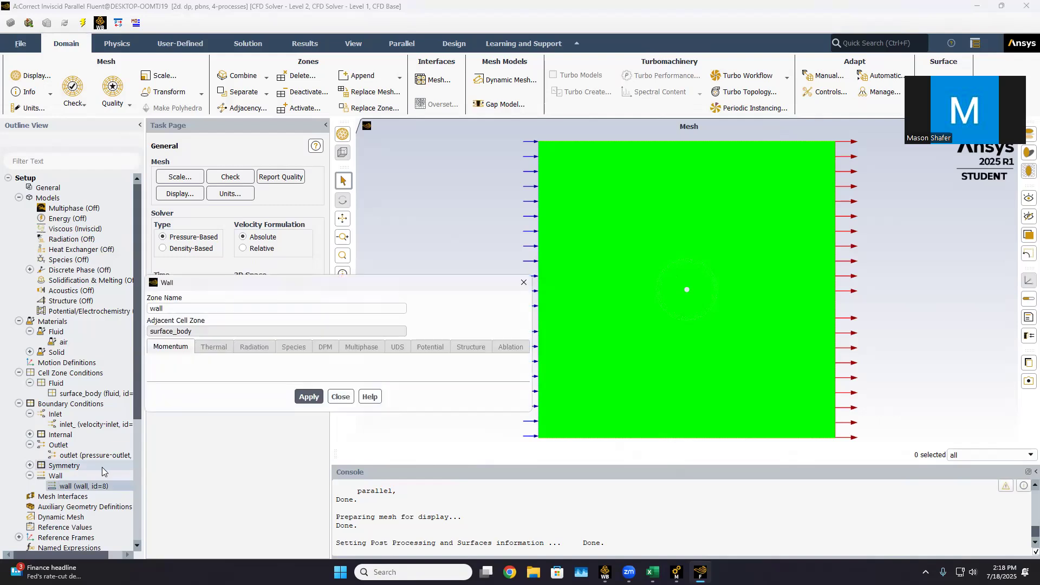
{"action": "left_click", "coordinate": [338, 397]}
{"action": "left_click", "coordinate": [30, 475]}
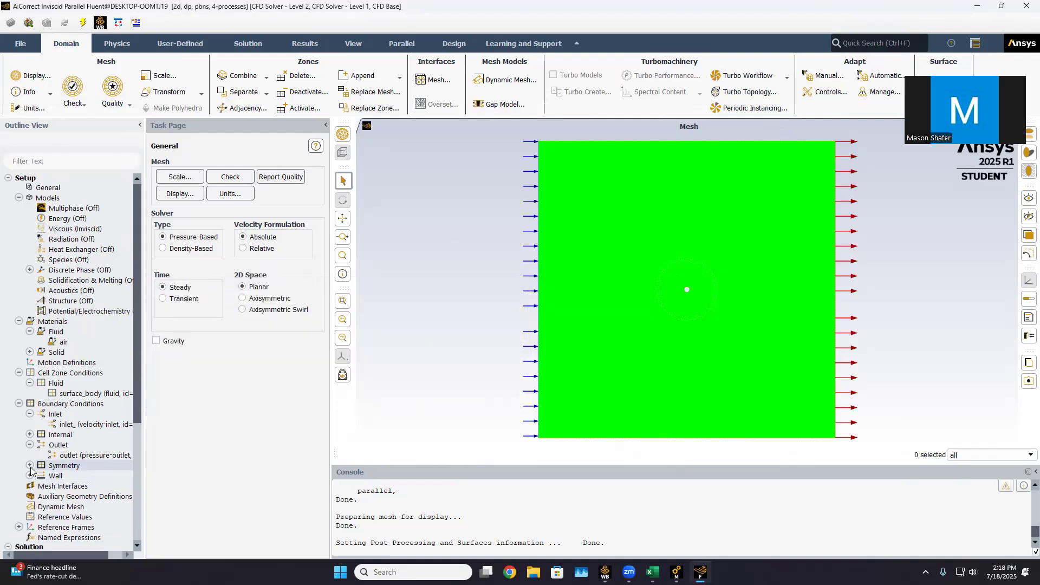
{"action": "left_click", "coordinate": [30, 466]}
{"action": "double_click", "coordinate": [86, 477]}
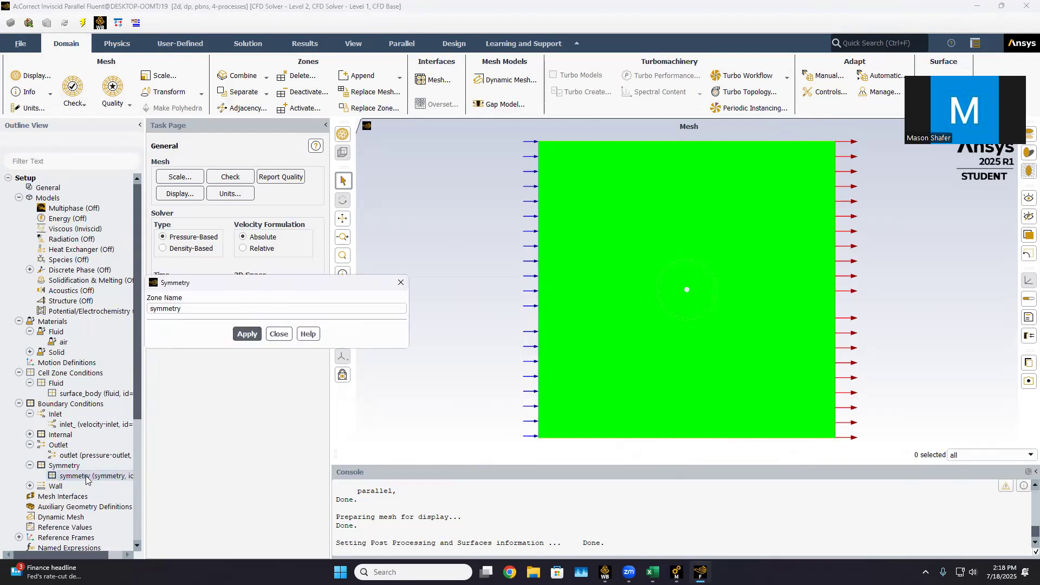
{"action": "left_click", "coordinate": [280, 334]}
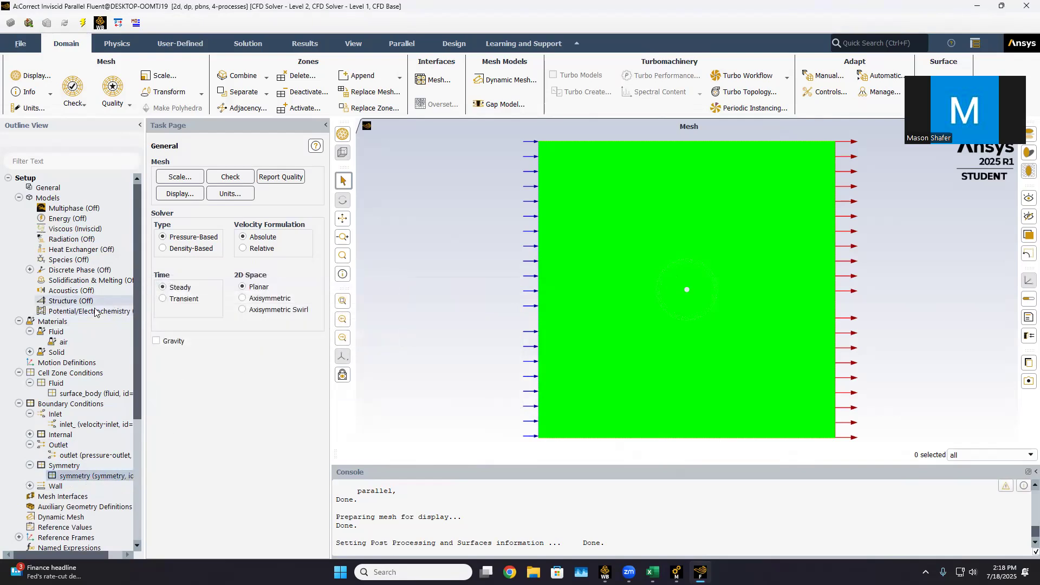
Examine the reference values for the flow and the list of reference frames.
{"action": "scroll", "coordinate": [61, 398], "scroll_direction": "down", "scroll_amount": 4}
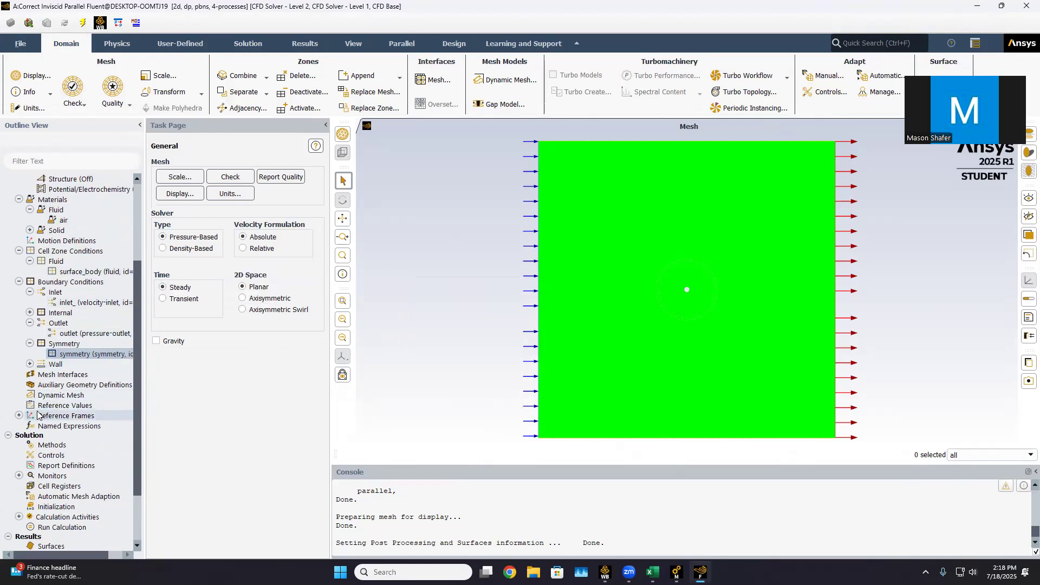
{"action": "left_click", "coordinate": [63, 409]}
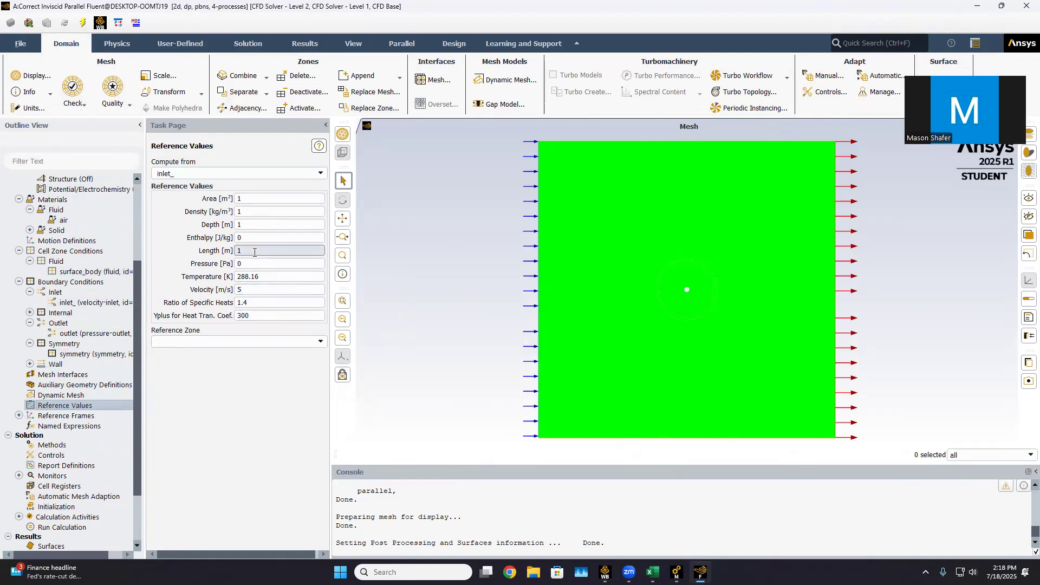
{"action": "left_click", "coordinate": [19, 415]}
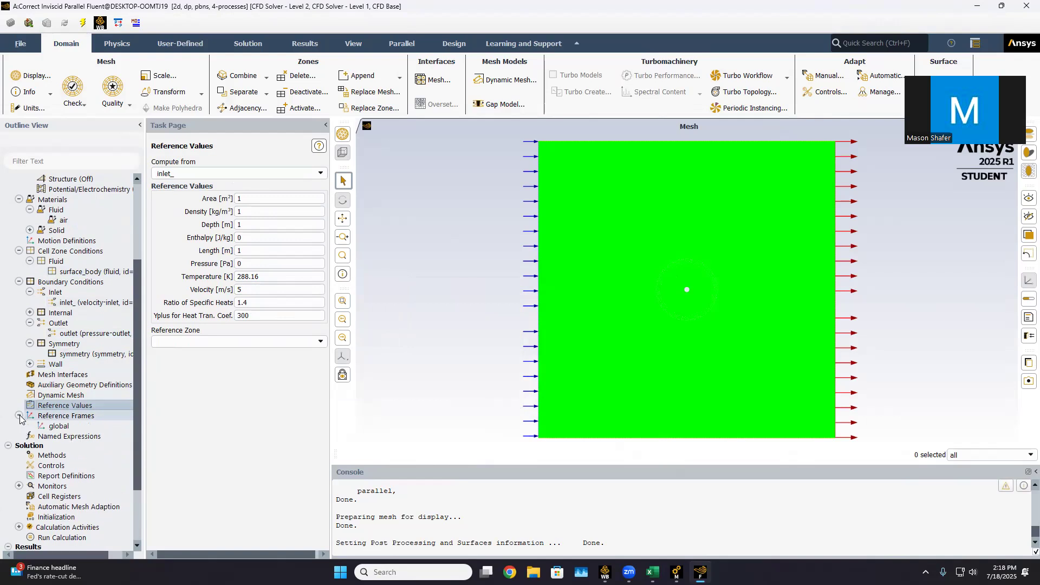
{"action": "left_click", "coordinate": [20, 416]}
{"action": "left_click", "coordinate": [21, 416]}
{"action": "left_click", "coordinate": [20, 415]}
Review the solution methods, the under-relaxation factors and the report definitions.
{"action": "left_click", "coordinate": [51, 445]}
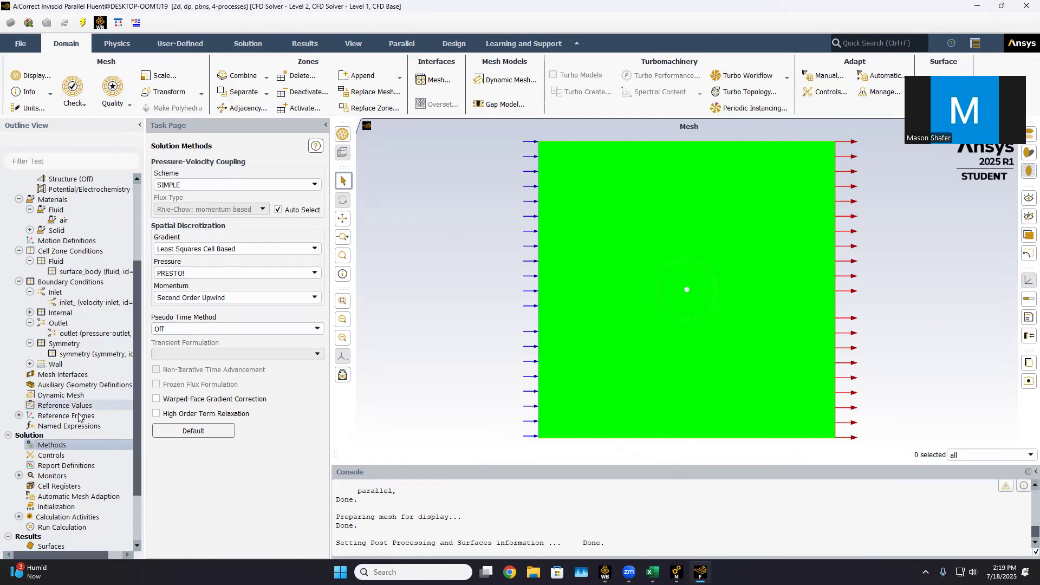
{"action": "left_click", "coordinate": [48, 456]}
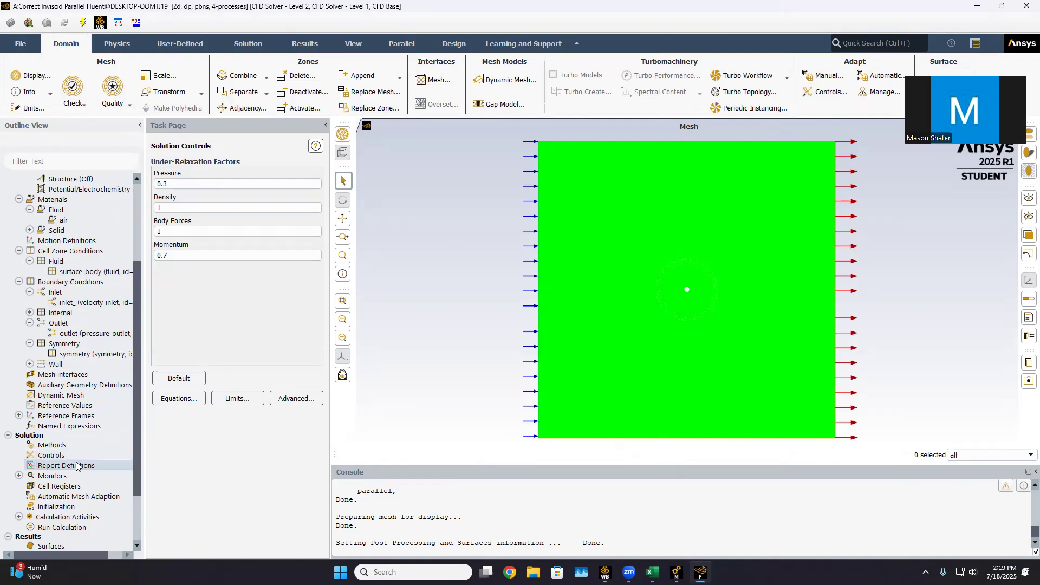
{"action": "double_click", "coordinate": [77, 466]}
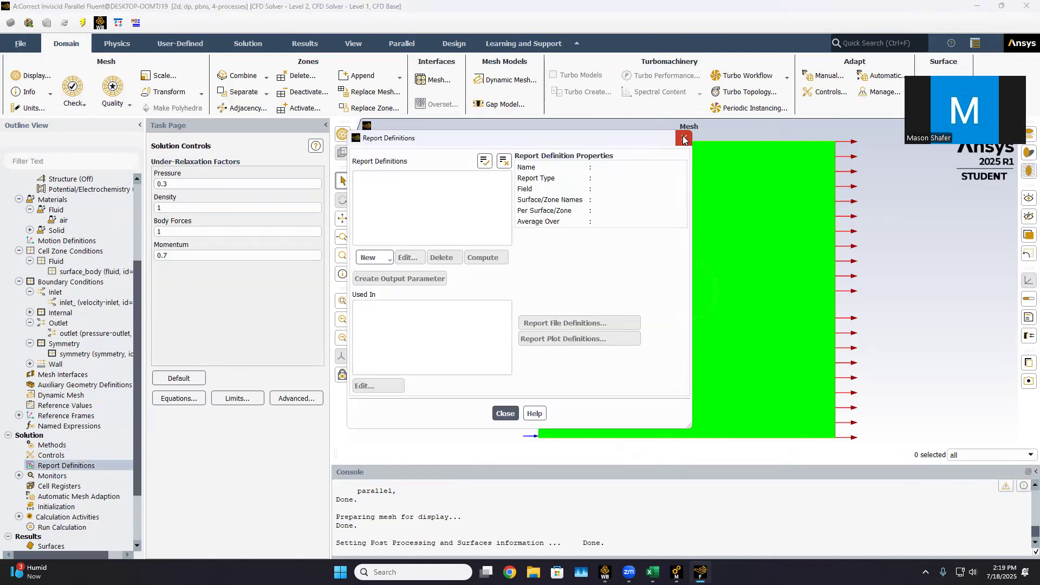
{"action": "left_click", "coordinate": [683, 139]}
Review the absolute convergence criteria for the continuity and velocity residuals.
{"action": "scroll", "coordinate": [74, 427], "scroll_direction": "down", "scroll_amount": 3}
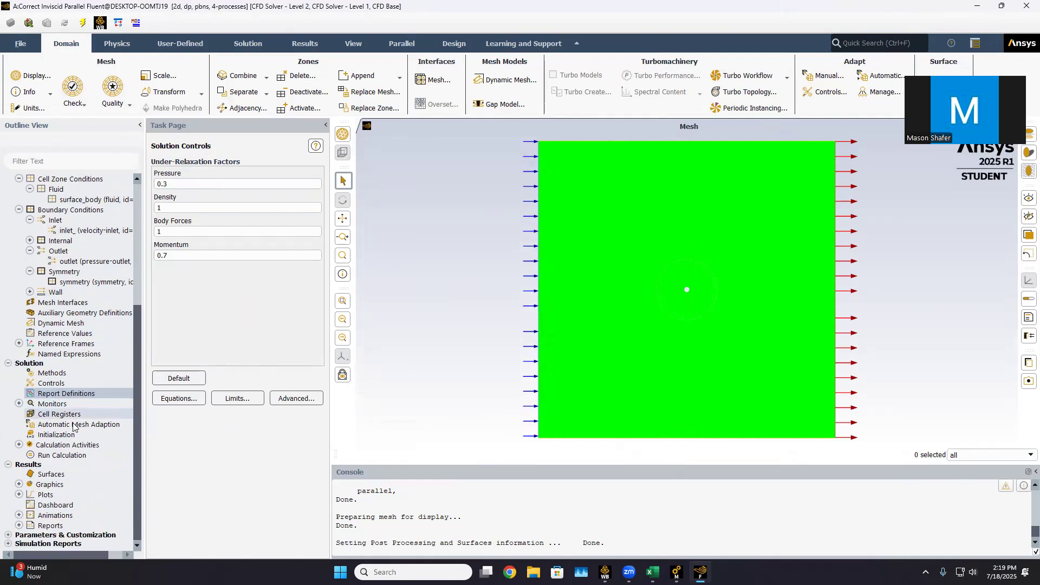
{"action": "left_click", "coordinate": [18, 484]}
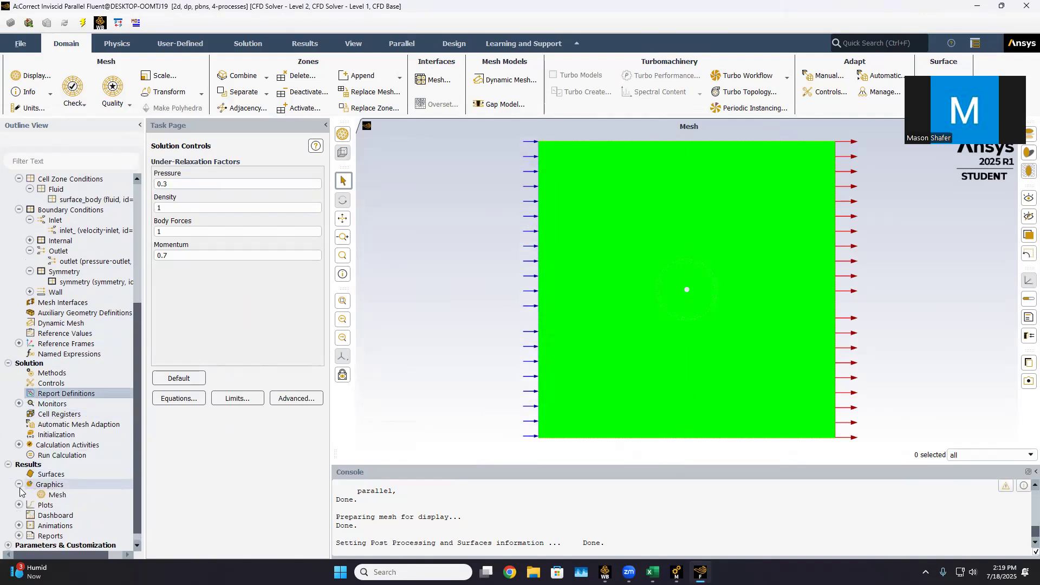
{"action": "left_click", "coordinate": [18, 485]}
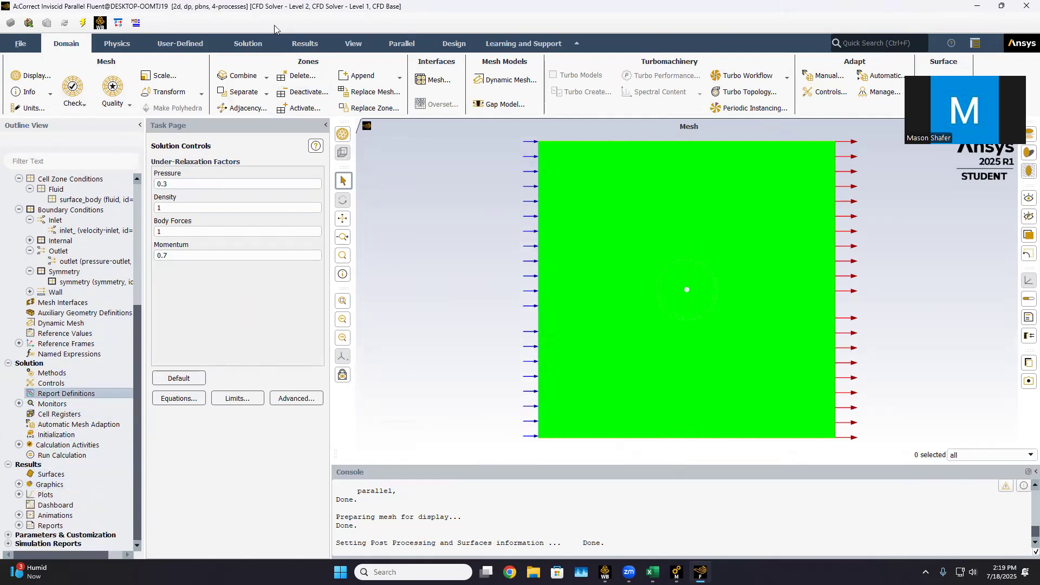
{"action": "left_click", "coordinate": [302, 45]}
{"action": "left_click", "coordinate": [297, 108]}
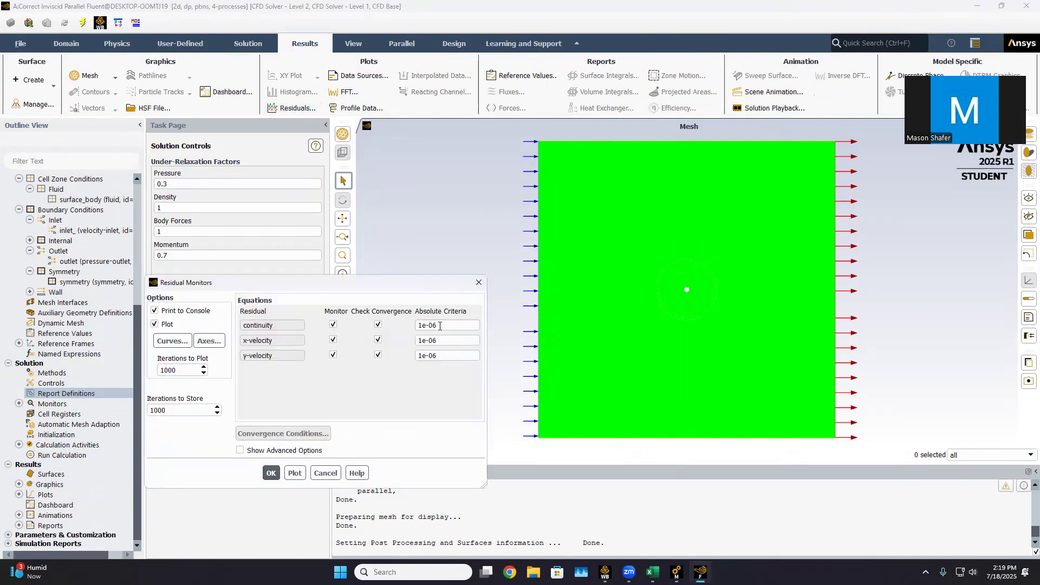
{"action": "left_click", "coordinate": [479, 282]}
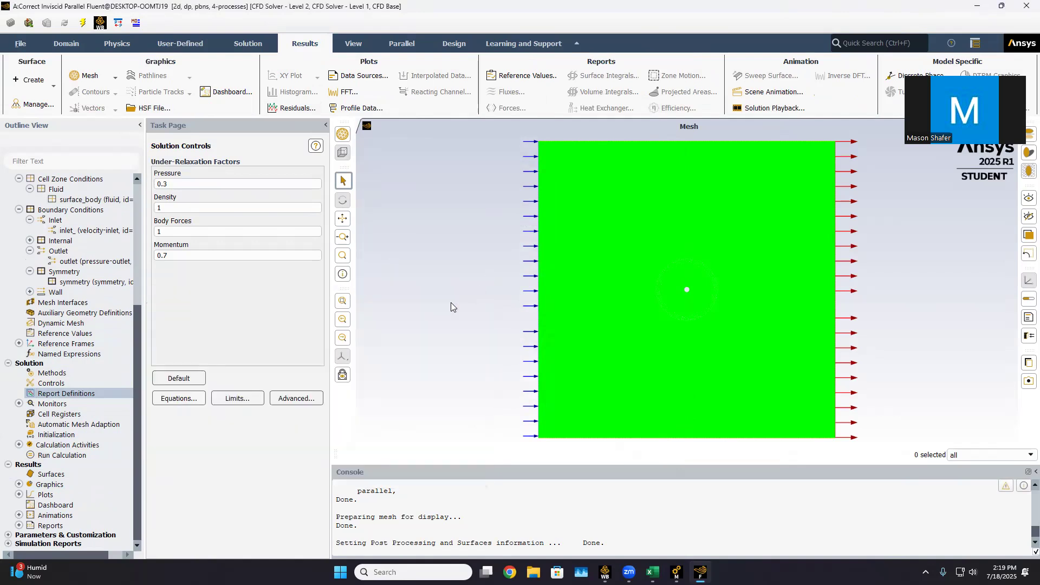
Show the solution initialization settings and look back over the setup outline.
{"action": "left_click", "coordinate": [57, 434]}
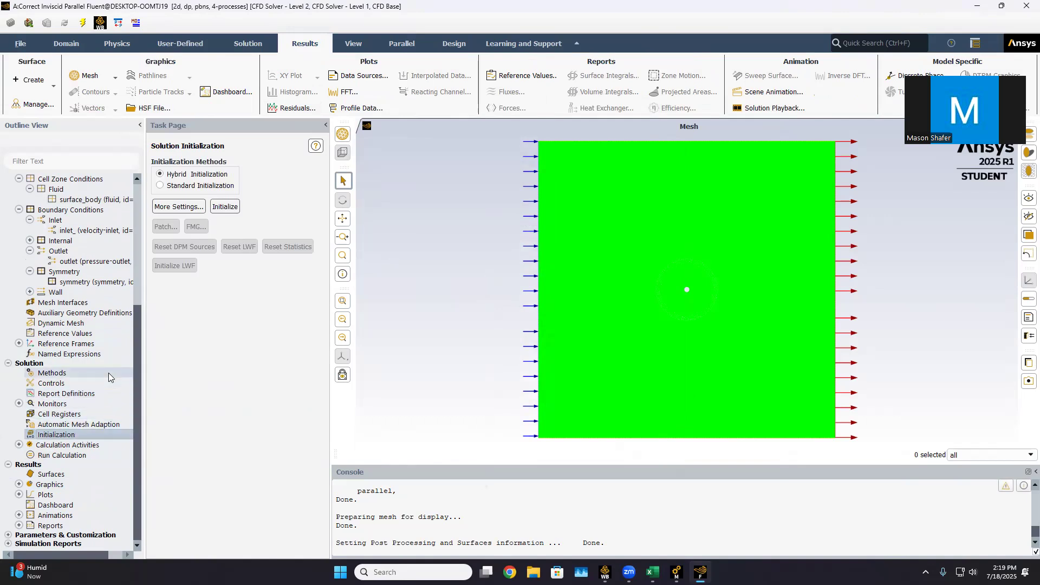
{"action": "scroll", "coordinate": [50, 305], "scroll_direction": "up", "scroll_amount": 3}
{"action": "scroll", "coordinate": [51, 305], "scroll_direction": "up", "scroll_amount": 3}
{"action": "scroll", "coordinate": [64, 331], "scroll_direction": "down", "scroll_amount": 6}
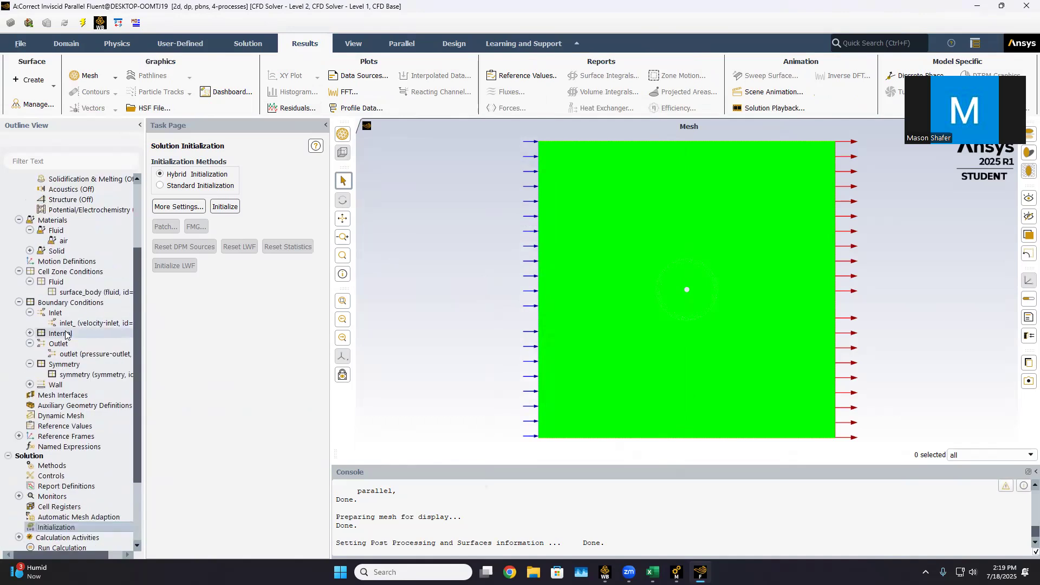
Initialize the solution with hybrid initialization and run the calculation for 1000 iterations.
{"action": "scroll", "coordinate": [65, 336], "scroll_direction": "up", "scroll_amount": 4}
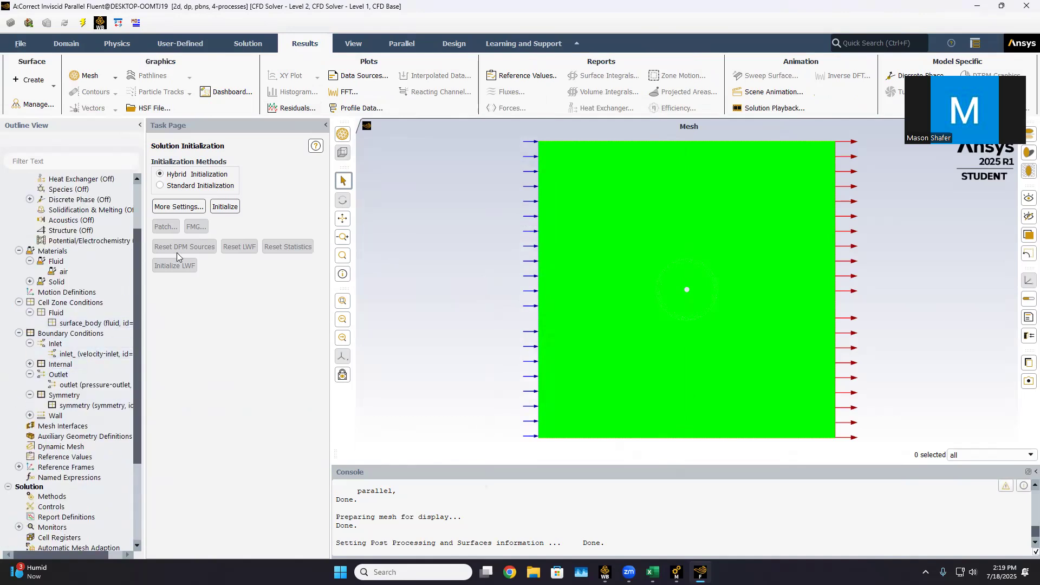
{"action": "left_click", "coordinate": [228, 205]}
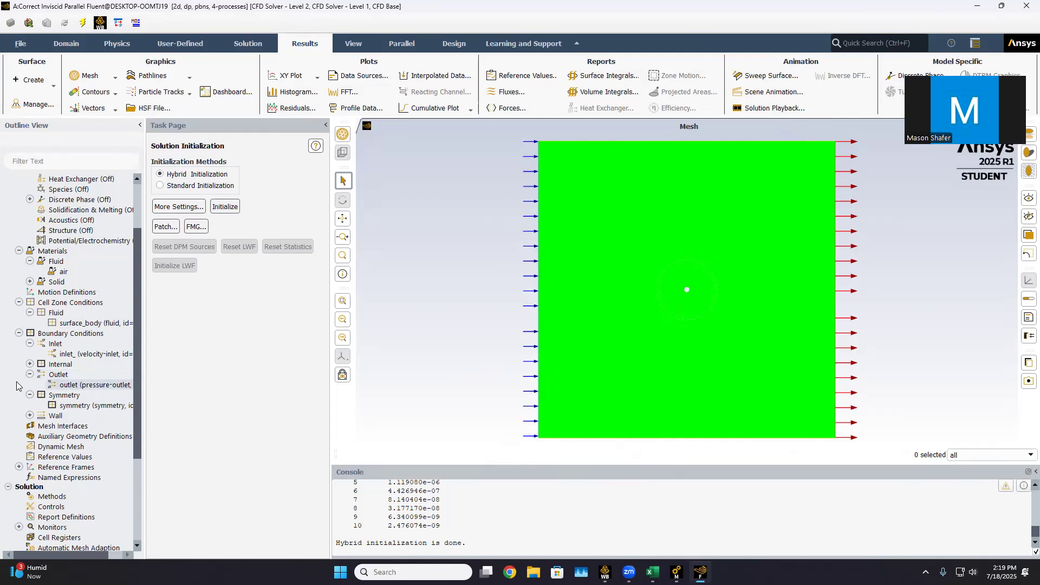
{"action": "scroll", "coordinate": [84, 480], "scroll_direction": "down", "scroll_amount": 3}
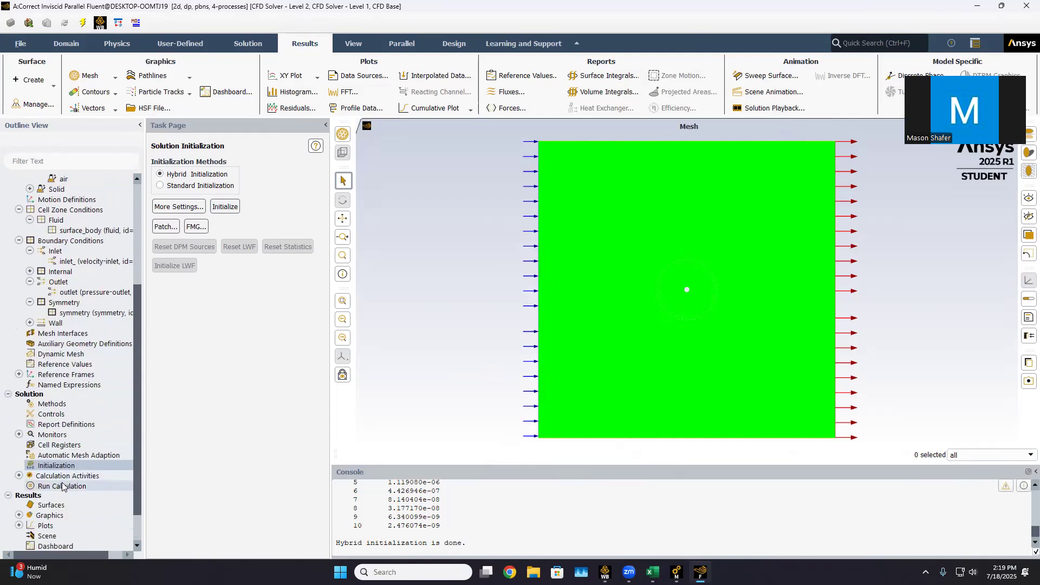
{"action": "double_click", "coordinate": [62, 486]}
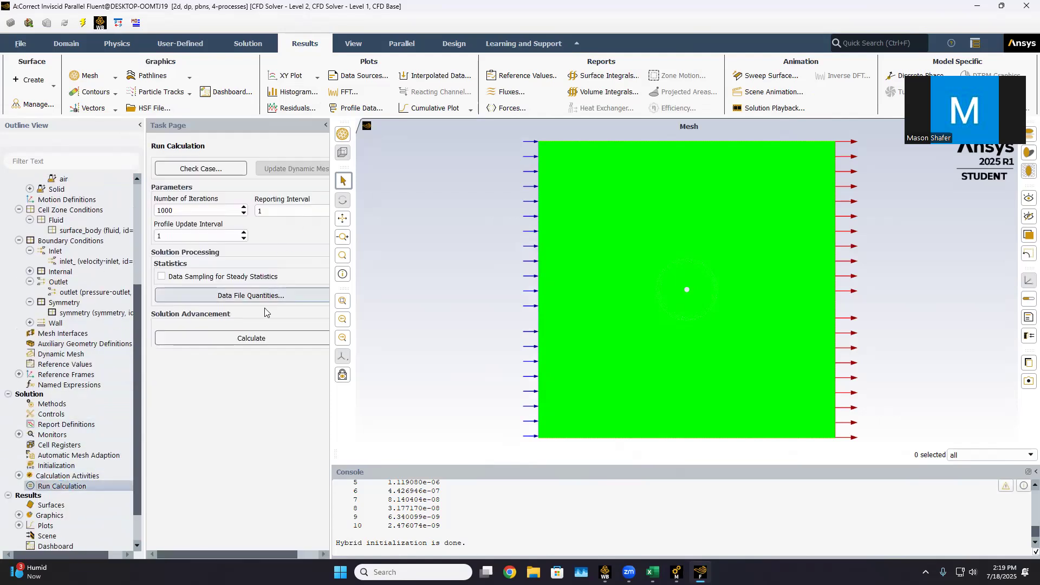
{"action": "left_click", "coordinate": [242, 338]}
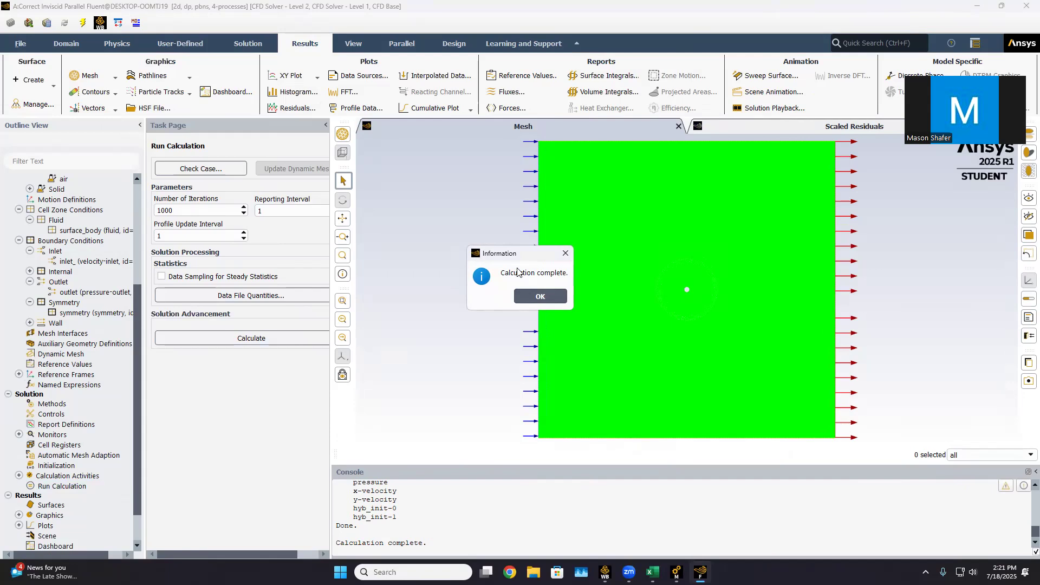
{"action": "left_click", "coordinate": [544, 295]}
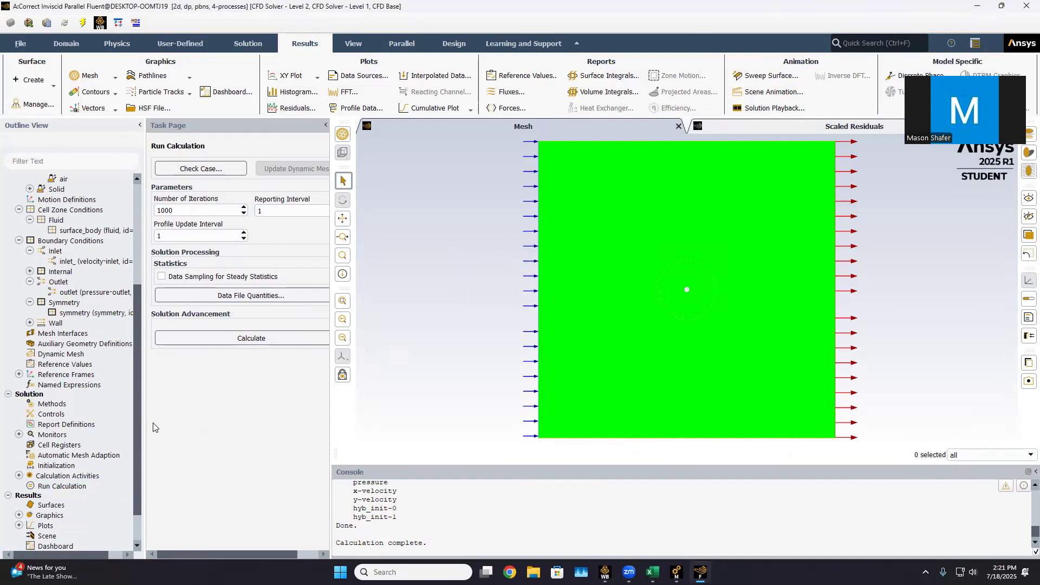
Create and display a filled contour plot of the pressure coefficient and inspect it around the circle.
{"action": "scroll", "coordinate": [81, 433], "scroll_direction": "down", "scroll_amount": 2}
{"action": "left_click", "coordinate": [19, 484]}
{"action": "left_click", "coordinate": [19, 485]}
{"action": "left_click", "coordinate": [19, 474]}
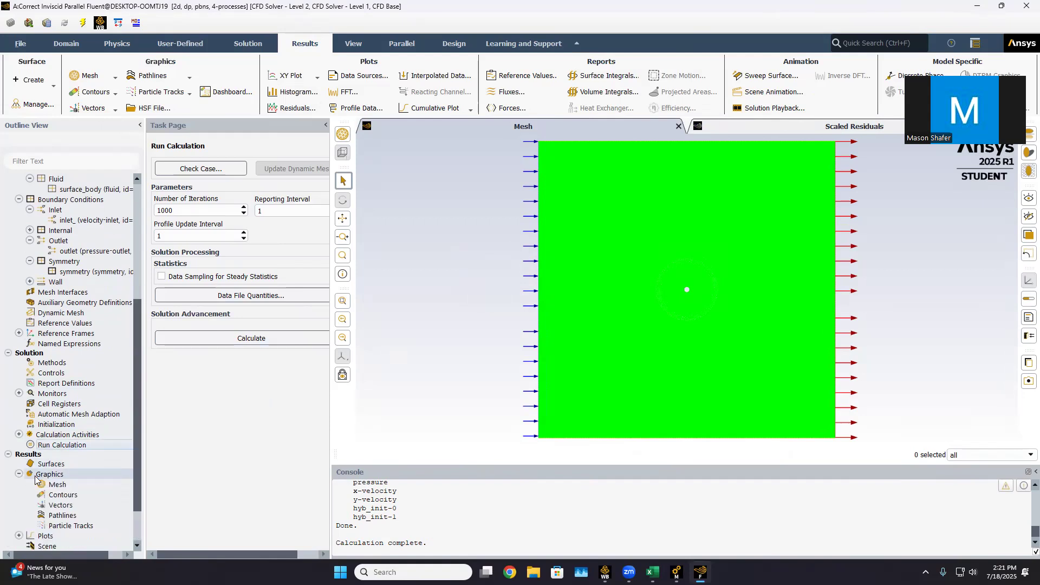
{"action": "double_click", "coordinate": [63, 495]}
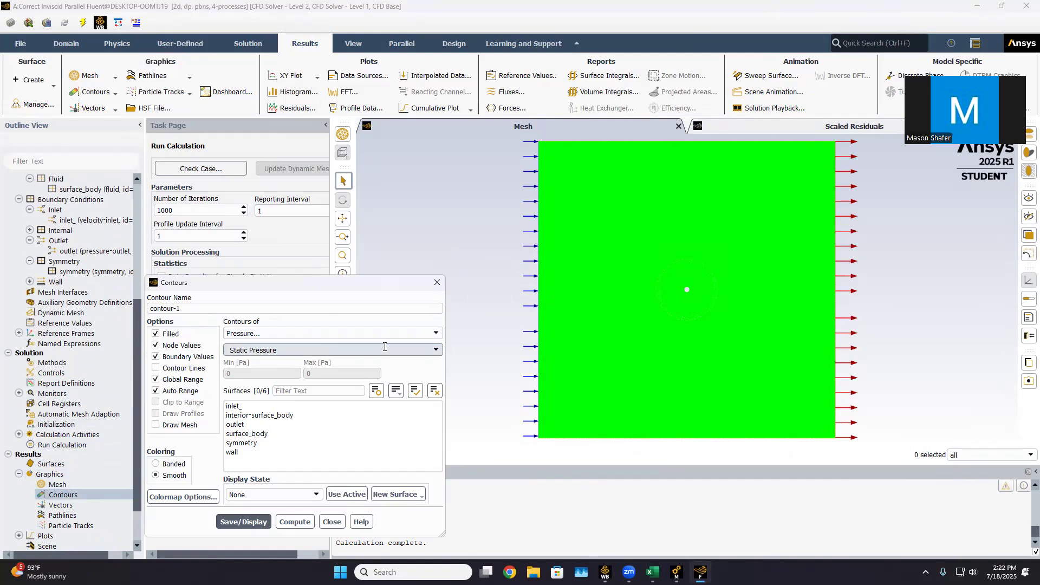
{"action": "left_click", "coordinate": [436, 350]}
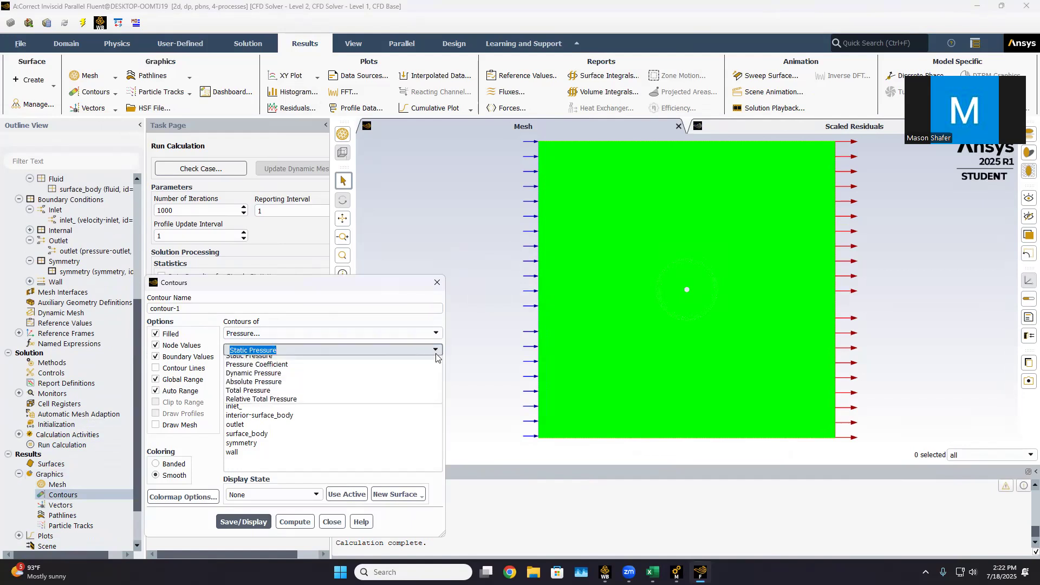
{"action": "left_click", "coordinate": [259, 370]}
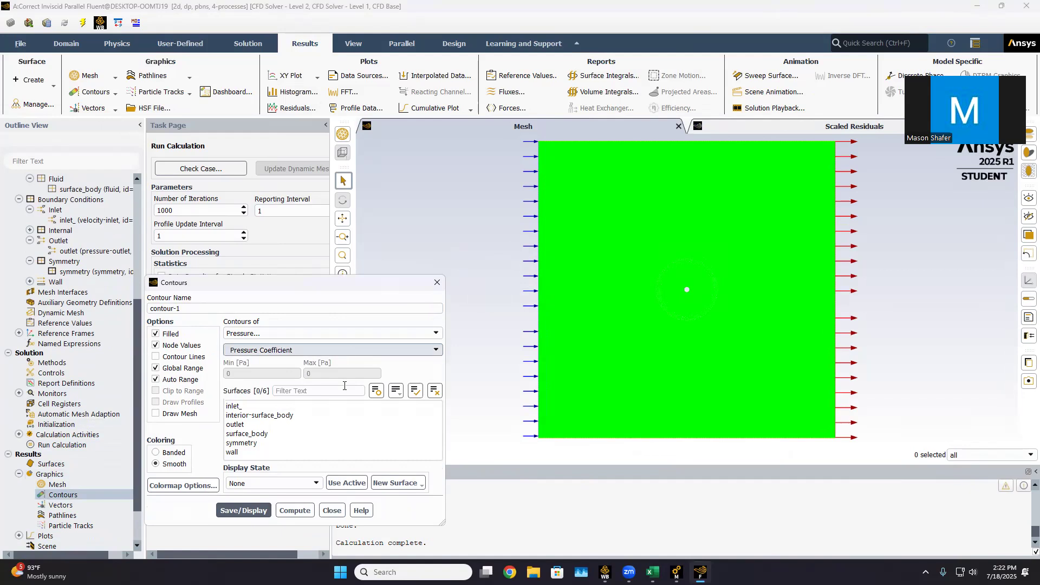
{"action": "left_click", "coordinate": [244, 510]}
{"action": "scroll", "coordinate": [744, 285], "scroll_direction": "up", "scroll_amount": 5}
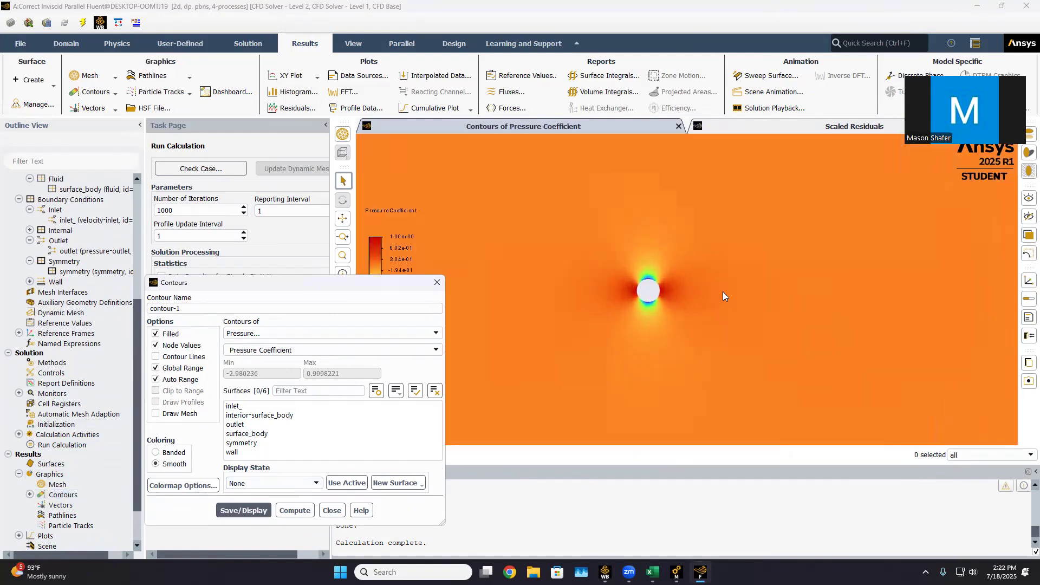
{"action": "scroll", "coordinate": [628, 292], "scroll_direction": "up", "scroll_amount": 2}
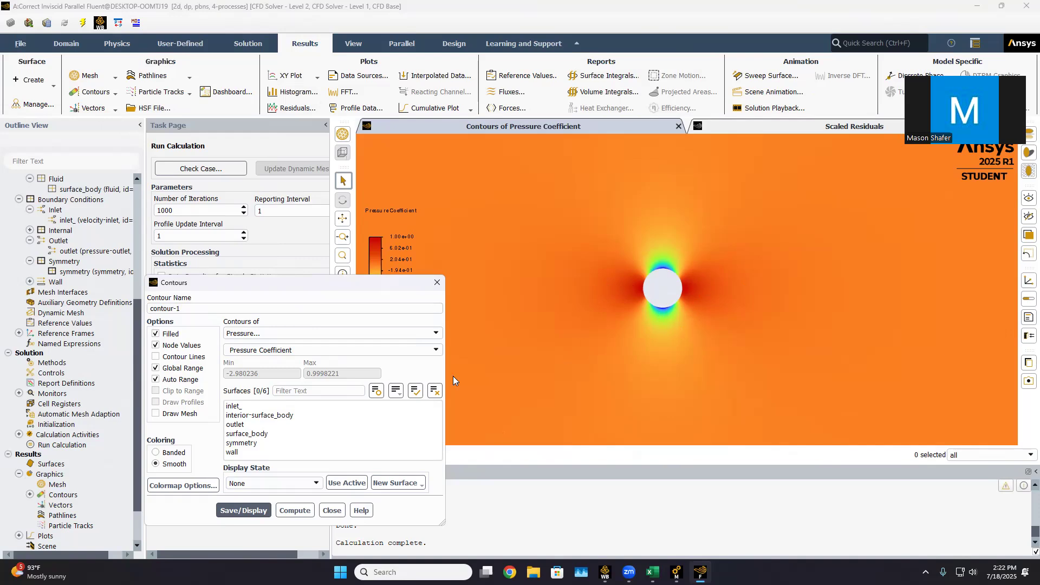
{"action": "left_click", "coordinate": [436, 284]}
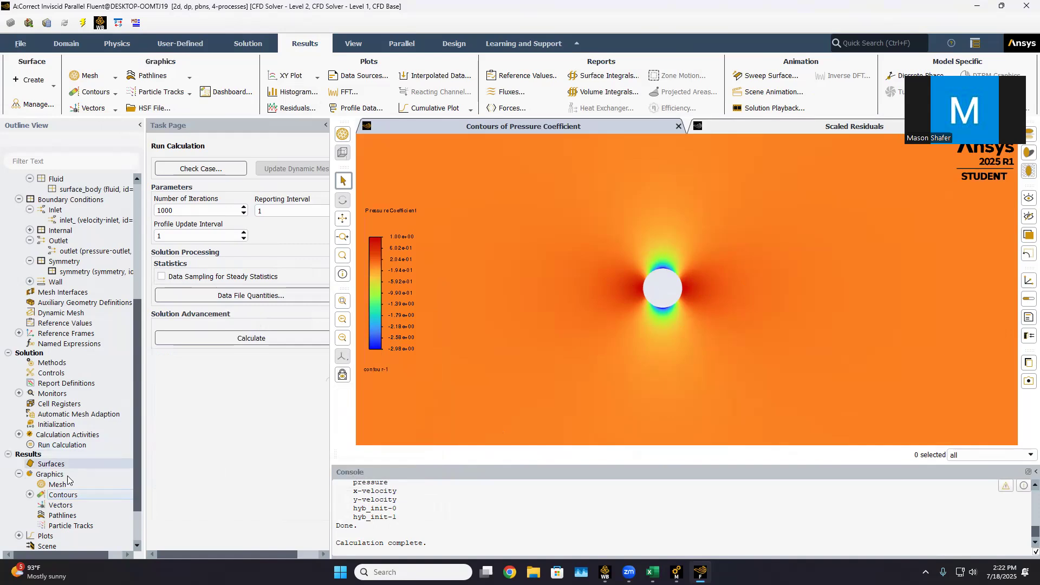
Create and display a second filled contour plot showing velocity magnitude and inspect it around the circle.
{"action": "left_click", "coordinate": [30, 495]}
{"action": "double_click", "coordinate": [83, 496]}
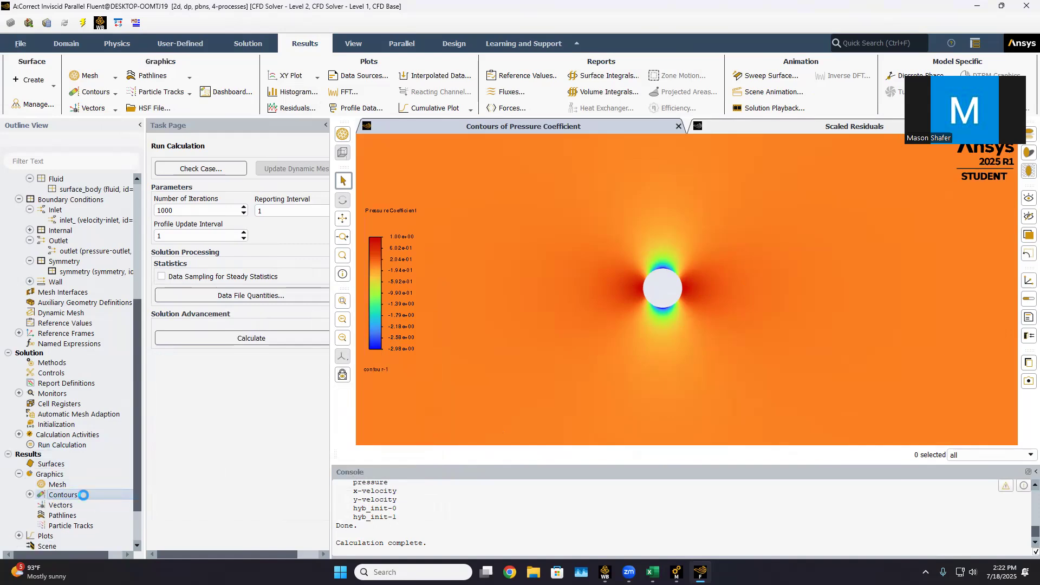
{"action": "left_click", "coordinate": [354, 335]}
{"action": "left_click", "coordinate": [319, 357]}
{"action": "left_click", "coordinate": [397, 352]}
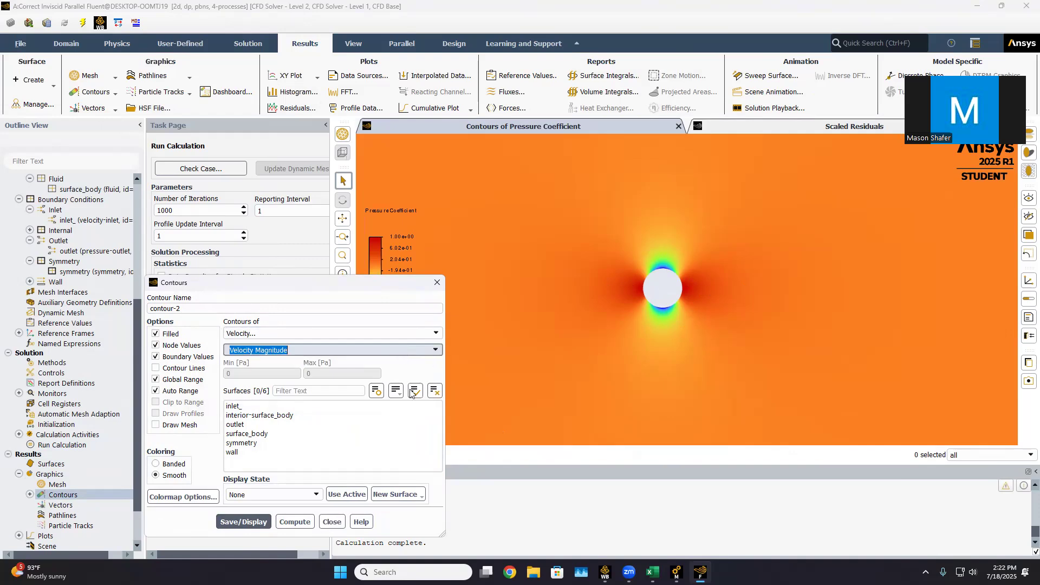
{"action": "left_click", "coordinate": [255, 522]}
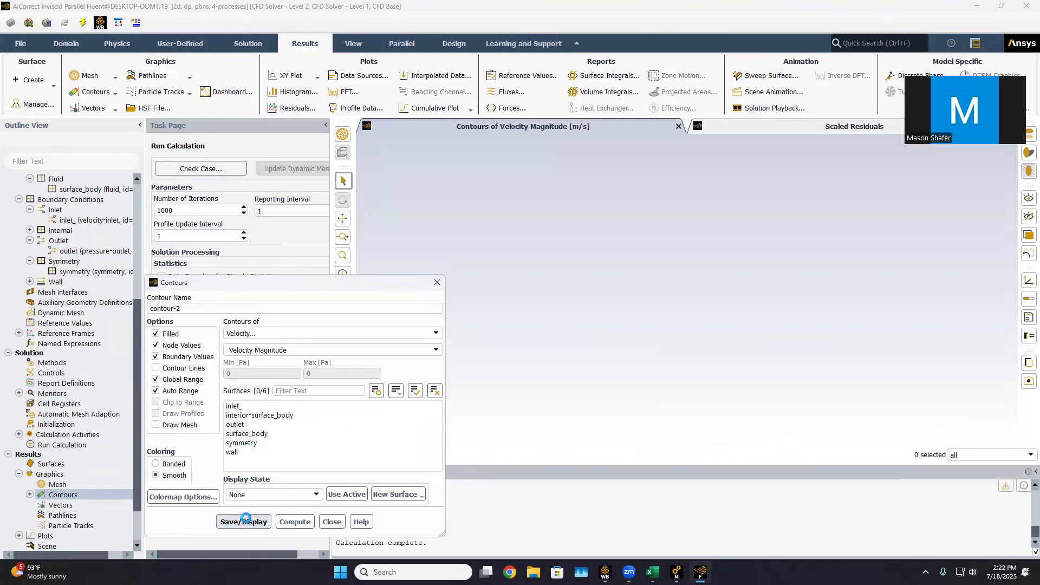
{"action": "left_click", "coordinate": [437, 282]}
{"action": "scroll", "coordinate": [634, 287], "scroll_direction": "up", "scroll_amount": 3}
{"action": "scroll", "coordinate": [754, 298], "scroll_direction": "down", "scroll_amount": 4}
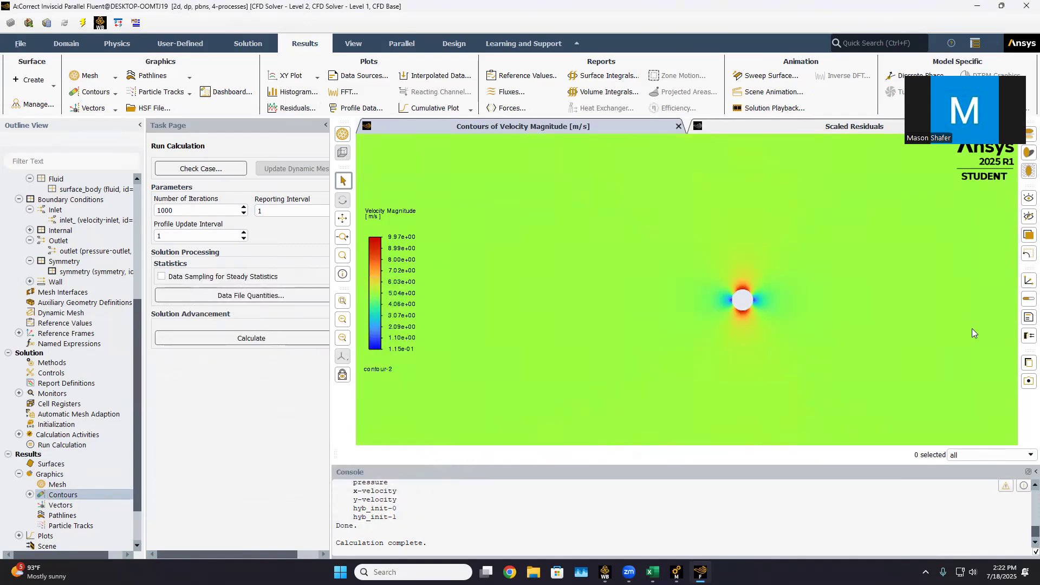
{"action": "middle_click_drag", "start_coordinate": [684, 252], "coordinate": [633, 223]}
{"action": "scroll", "coordinate": [712, 244], "scroll_direction": "up", "scroll_amount": 5}
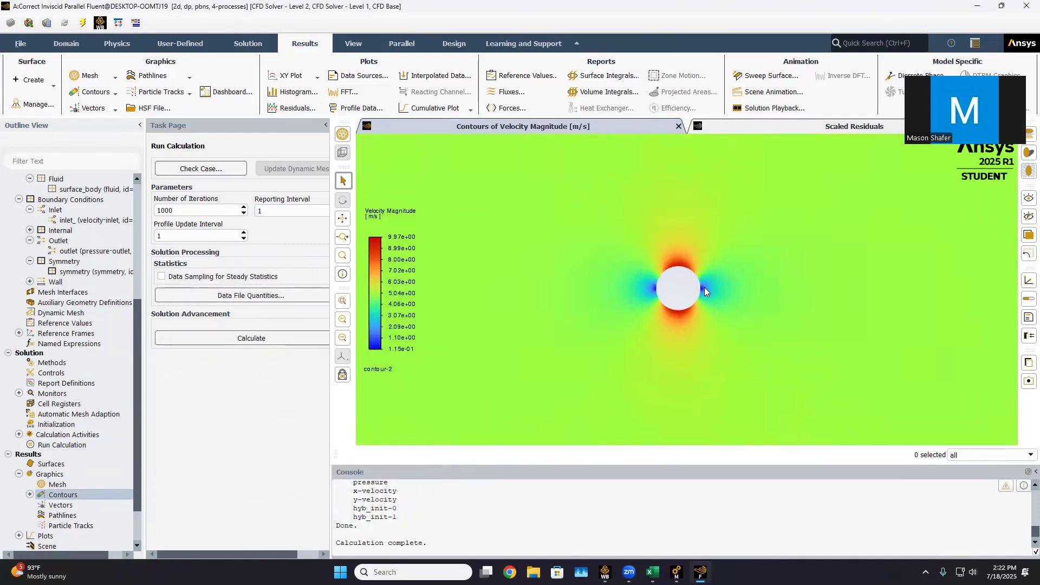
{"action": "scroll", "coordinate": [644, 292], "scroll_direction": "down", "scroll_amount": 1}
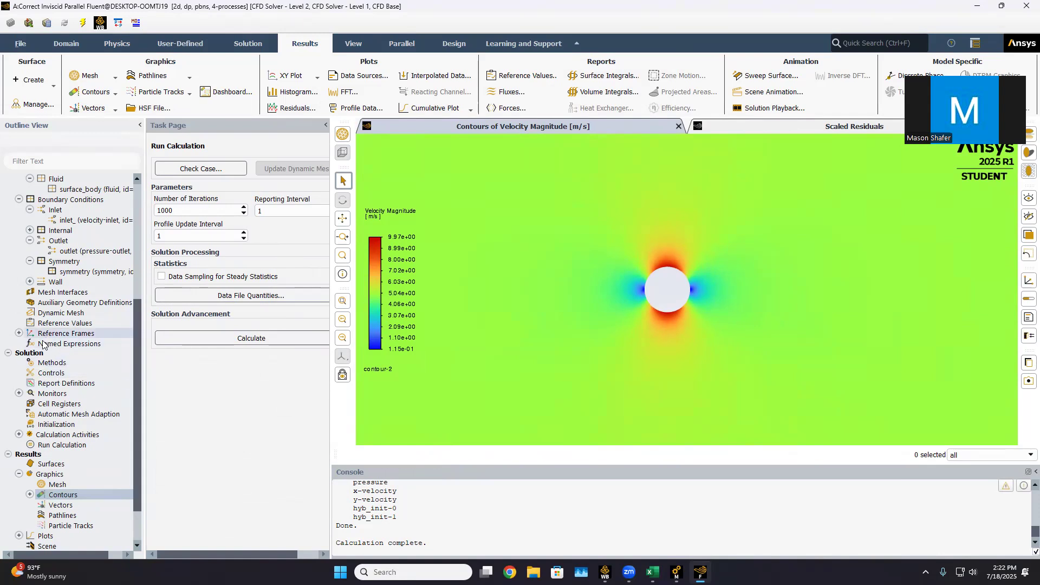
Print the force report for the wall zone along direction vector X 1, Y 0 and examine the total coefficient.
{"action": "scroll", "coordinate": [67, 443], "scroll_direction": "down", "scroll_amount": 2}
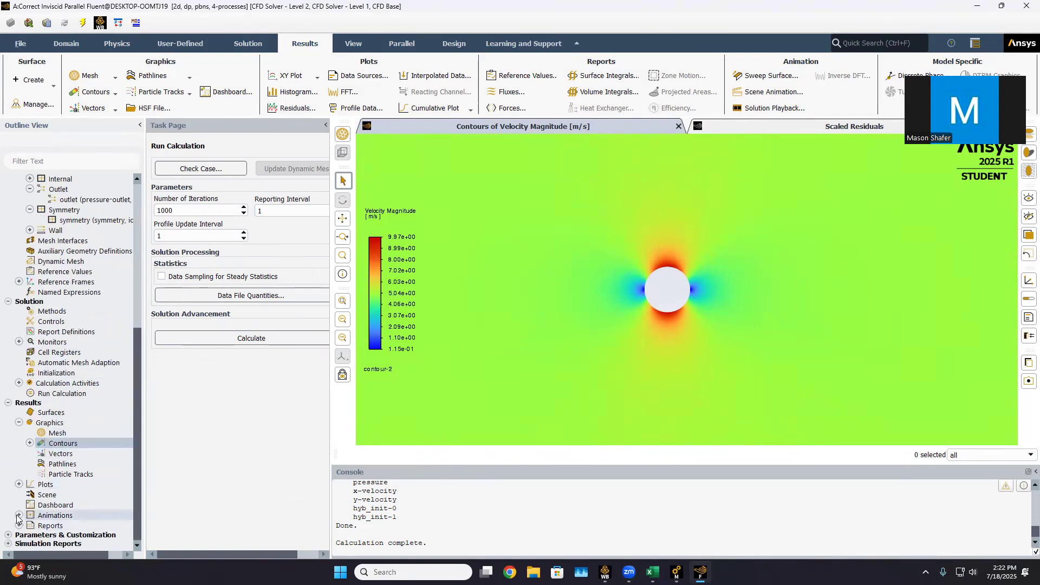
{"action": "left_click", "coordinate": [8, 543]}
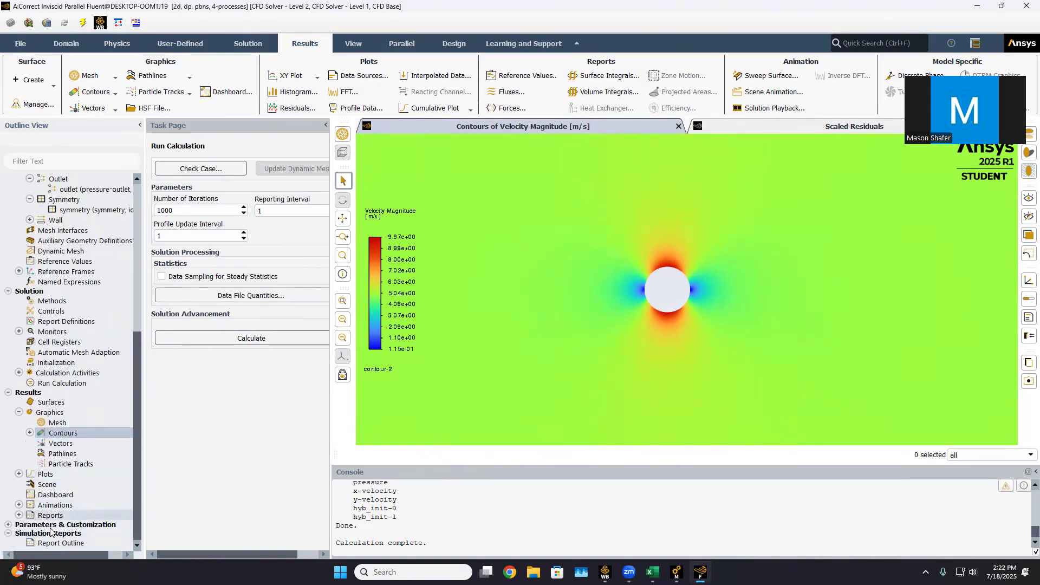
{"action": "left_click", "coordinate": [8, 525]}
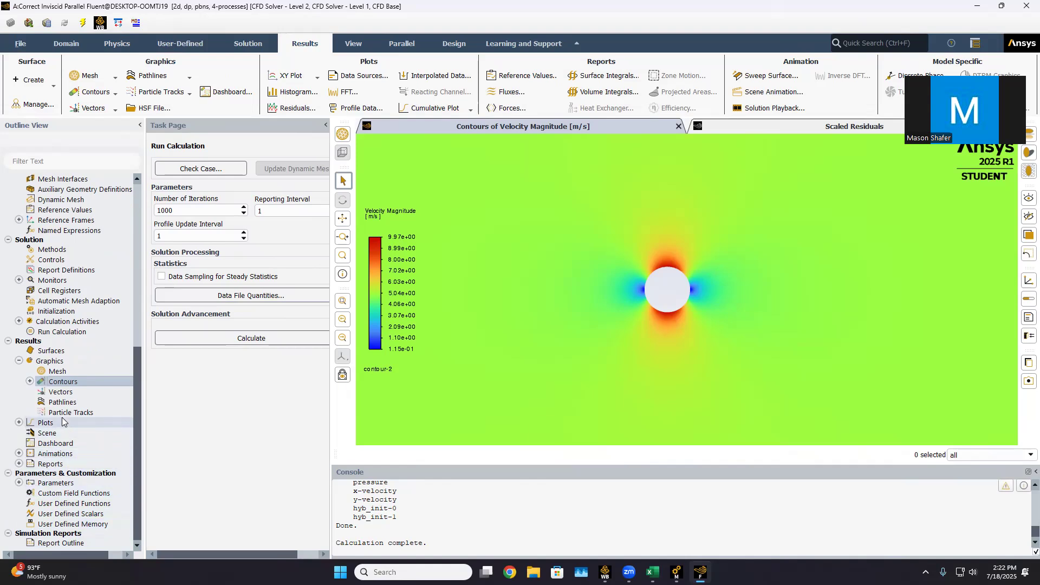
{"action": "left_click", "coordinate": [19, 463]}
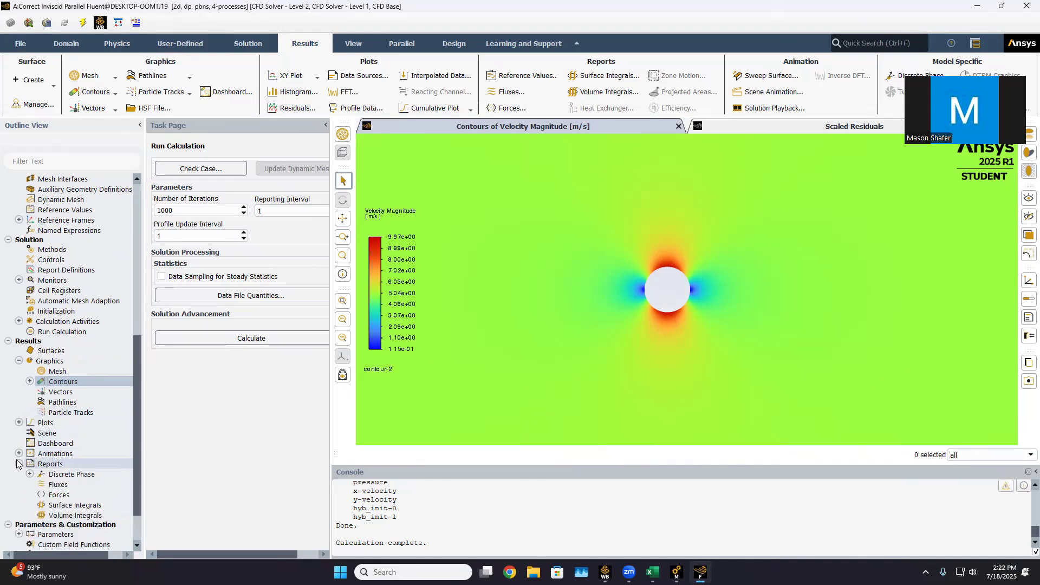
{"action": "left_click", "coordinate": [66, 495]}
{"action": "double_click", "coordinate": [65, 495]}
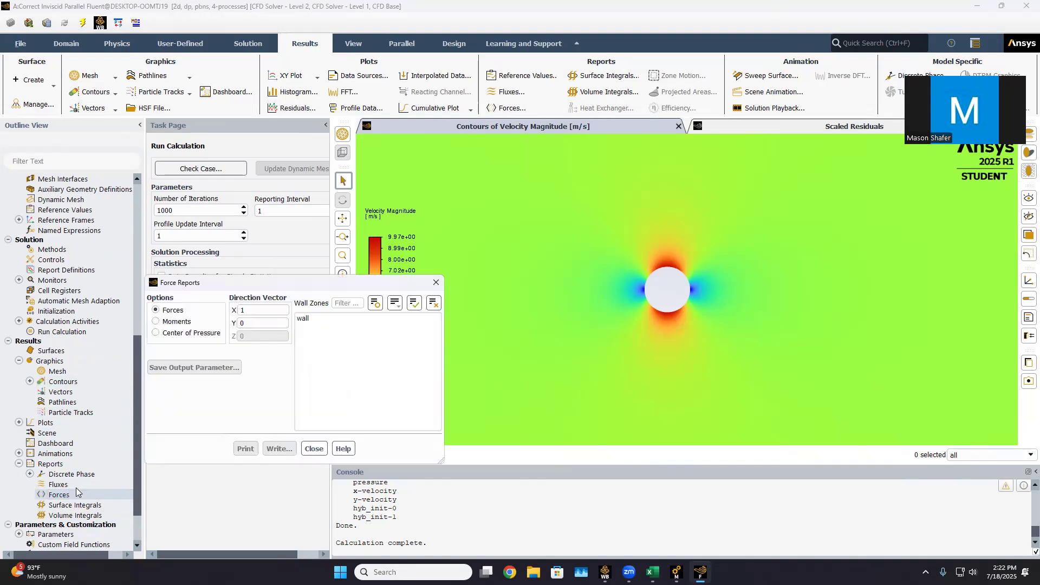
{"action": "left_click", "coordinate": [312, 319]}
{"action": "left_click", "coordinate": [246, 446]}
{"action": "mouse_move", "coordinate": [863, 543]}
{"action": "left_mouse_down"}
{"action": "mouse_move", "coordinate": [782, 543]}
{"action": "mouse_move", "coordinate": [847, 546]}
{"action": "left_mouse_up"}
{"action": "triple_click", "coordinate": [806, 540]}
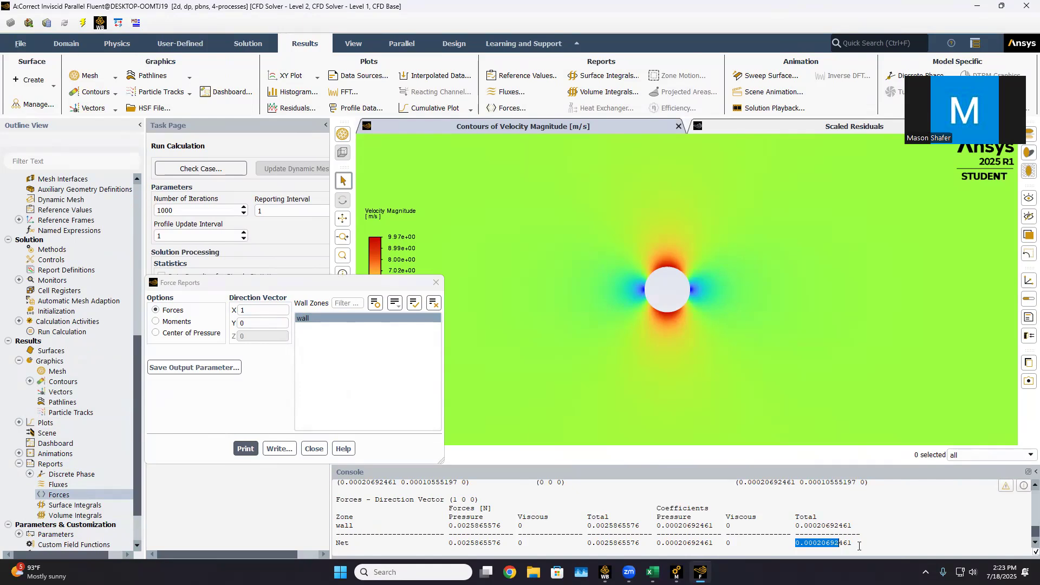
{"action": "left_click", "coordinate": [859, 546]}
{"action": "left_click", "coordinate": [436, 282]}
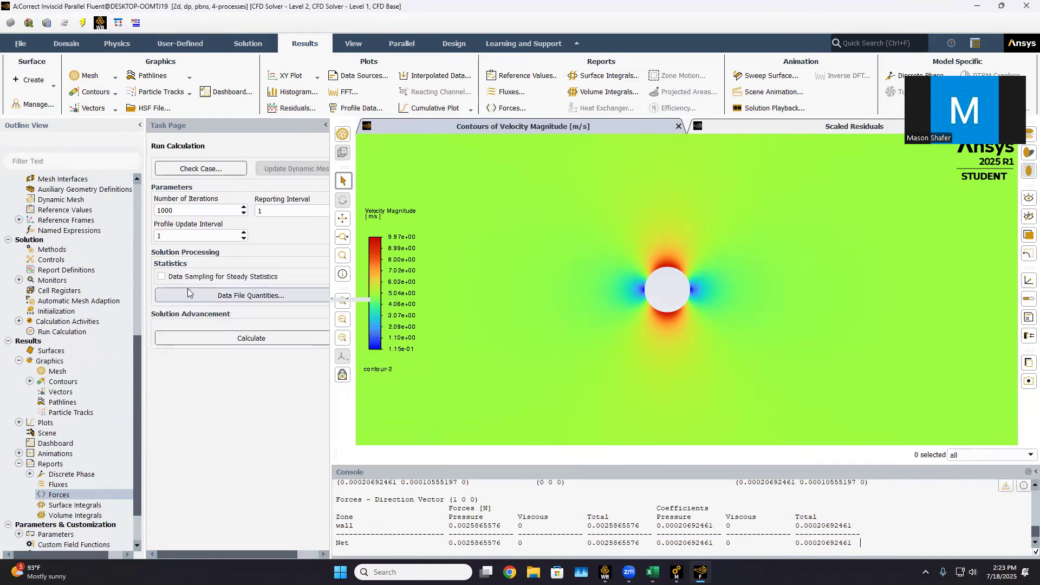
Create a drag coefficient report definition for the wall zone with a report file and report plot.
{"action": "scroll", "coordinate": [81, 343], "scroll_direction": "up", "scroll_amount": 3}
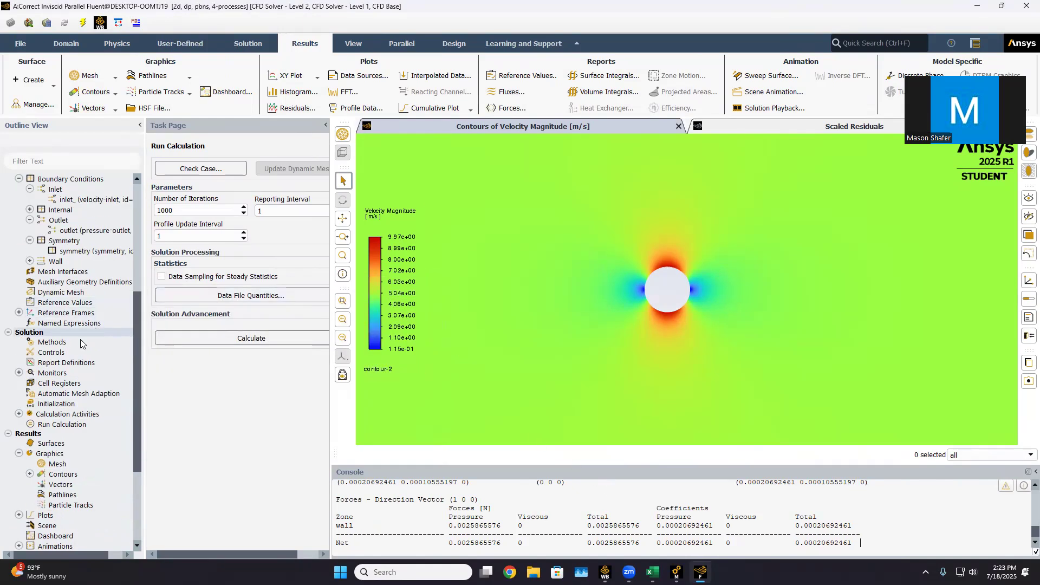
{"action": "double_click", "coordinate": [55, 363]}
{"action": "left_click", "coordinate": [371, 257]}
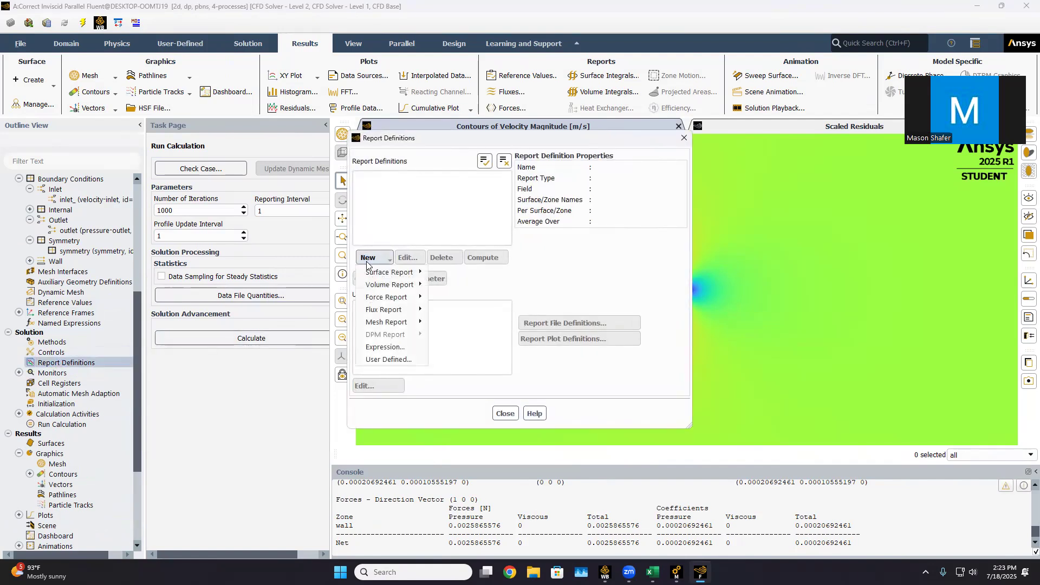
{"action": "mouse_move", "coordinate": [390, 297]}
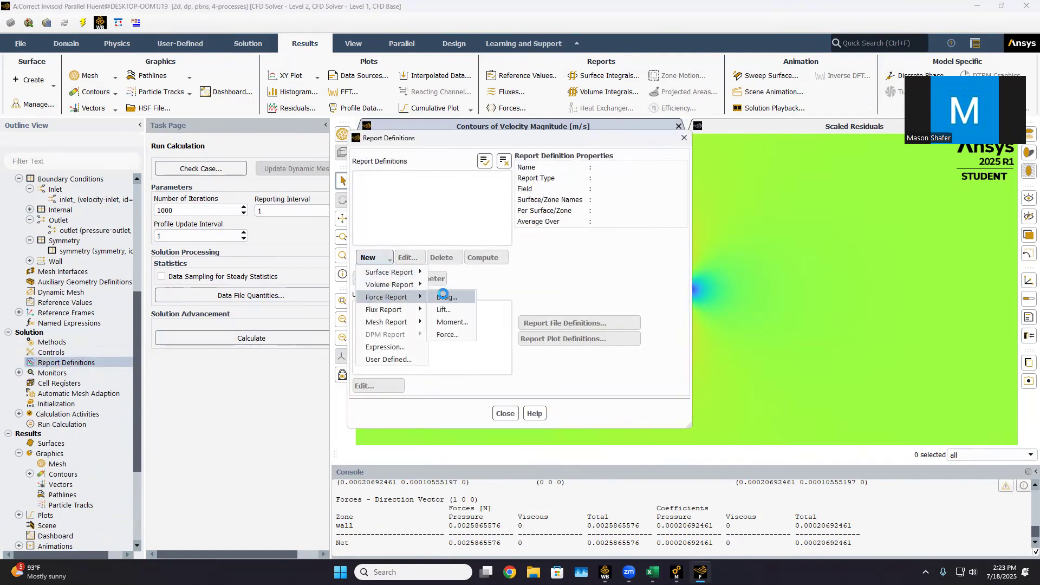
{"action": "left_click", "coordinate": [443, 297]}
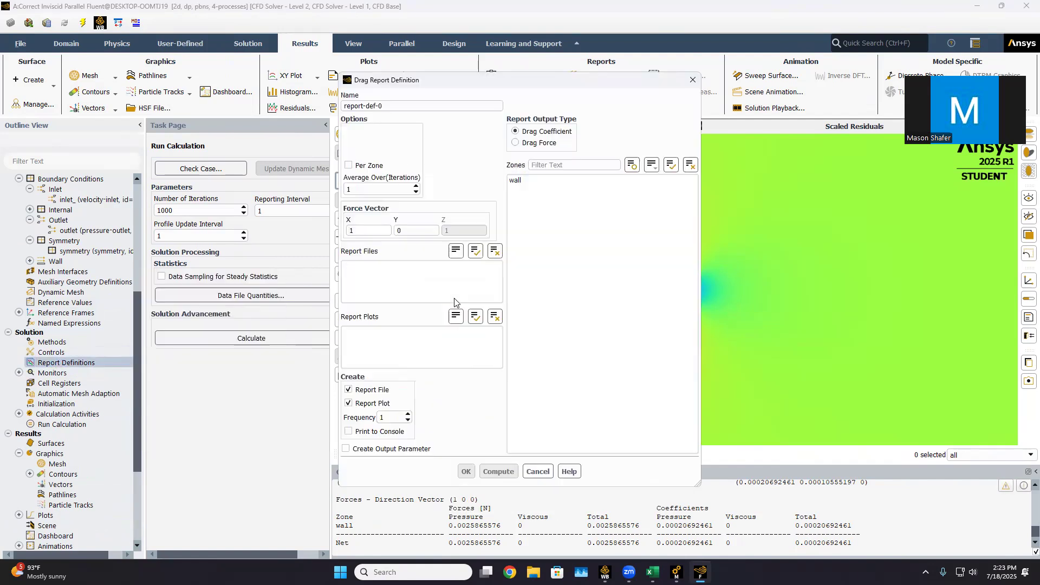
{"action": "left_click", "coordinate": [515, 181]}
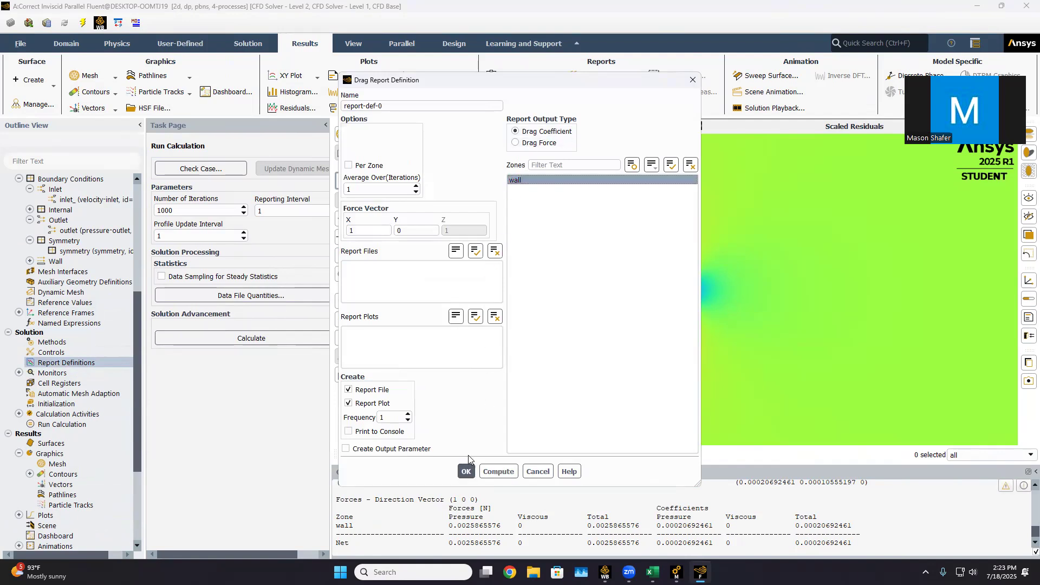
{"action": "left_click", "coordinate": [466, 471]}
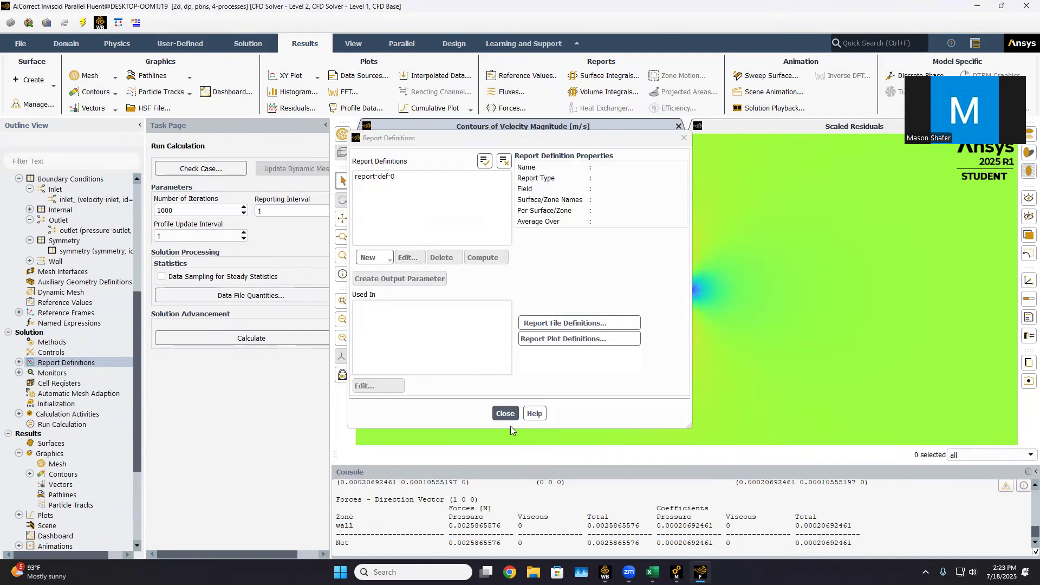
Compute the wall's drag coefficient from the drag report definition.
{"action": "left_click", "coordinate": [385, 177]}
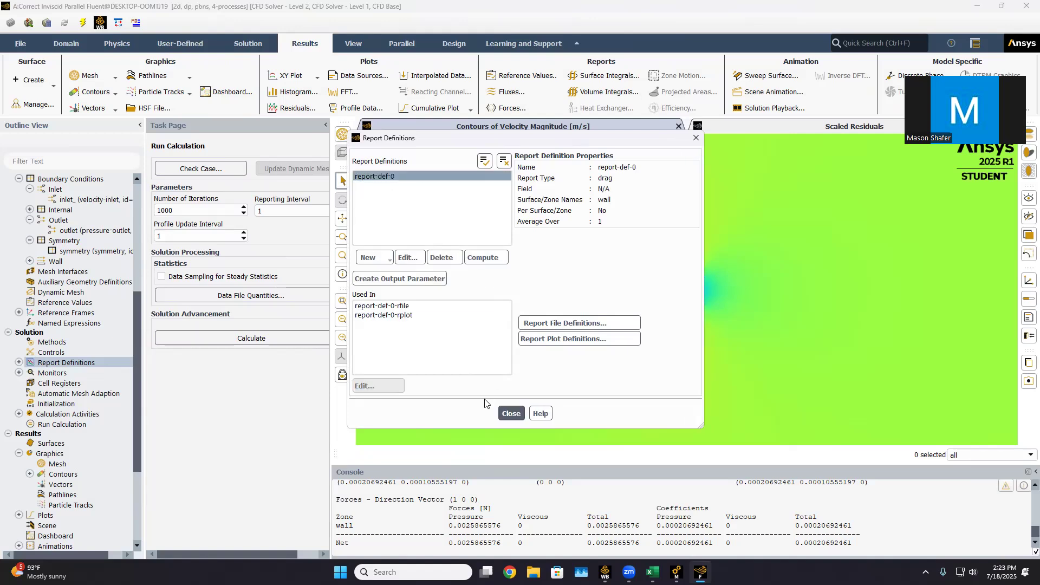
{"action": "left_click", "coordinate": [510, 413]}
{"action": "left_click", "coordinate": [19, 363]}
{"action": "double_click", "coordinate": [48, 374]}
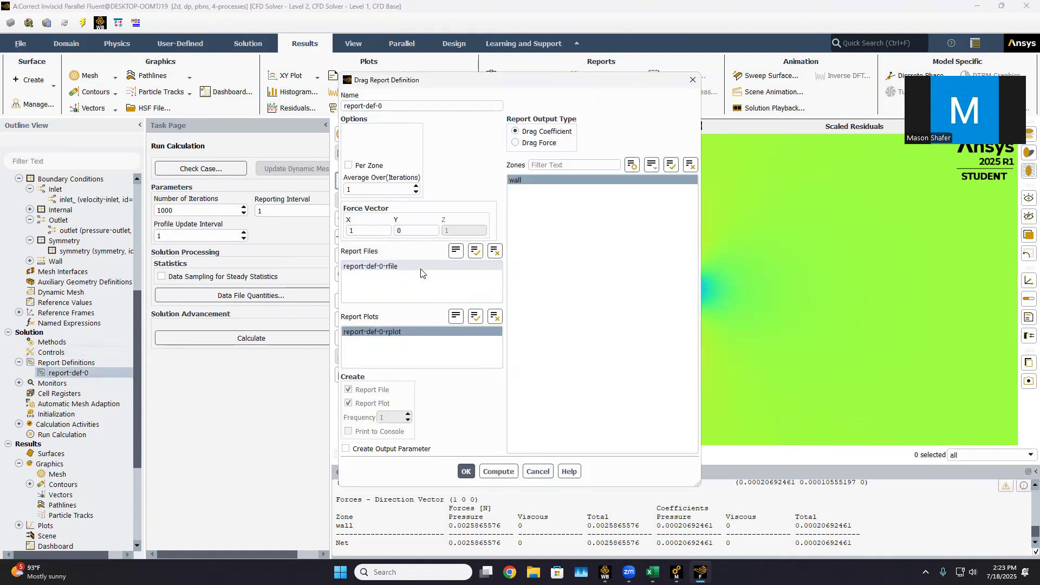
{"action": "left_click", "coordinate": [491, 470]}
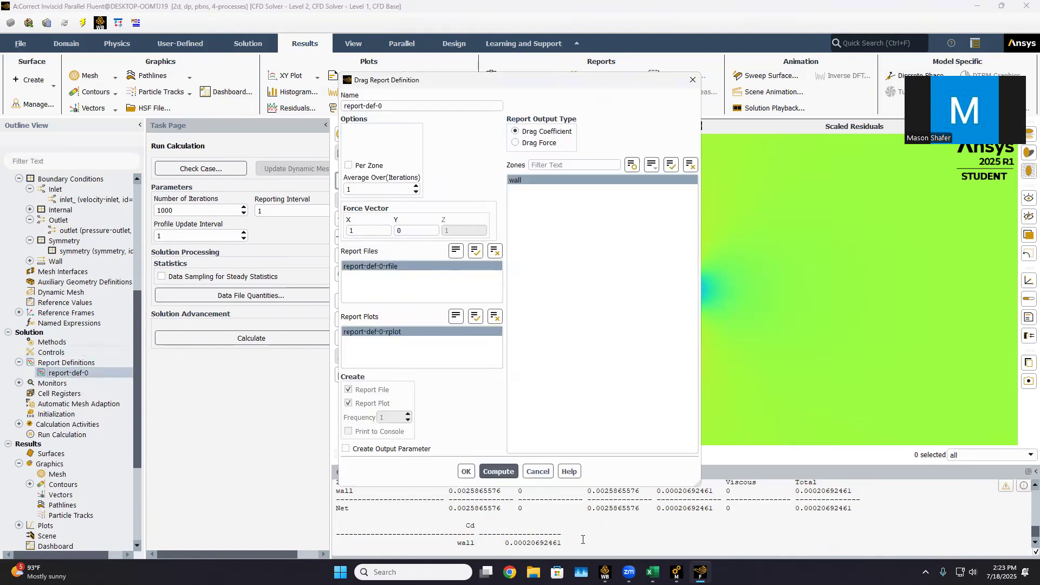
Close the drag report definition and create an XY plot of the wall's pressure coefficient along direction vector X 1, Y 0.
{"action": "left_click", "coordinate": [517, 544]}
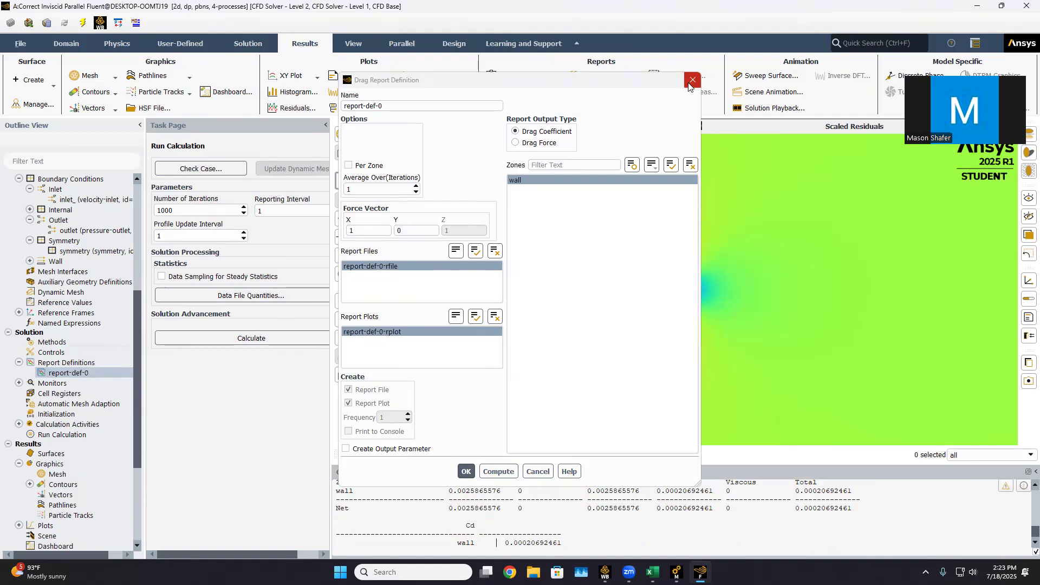
{"action": "left_click", "coordinate": [691, 80]}
{"action": "scroll", "coordinate": [76, 443], "scroll_direction": "down", "scroll_amount": 4}
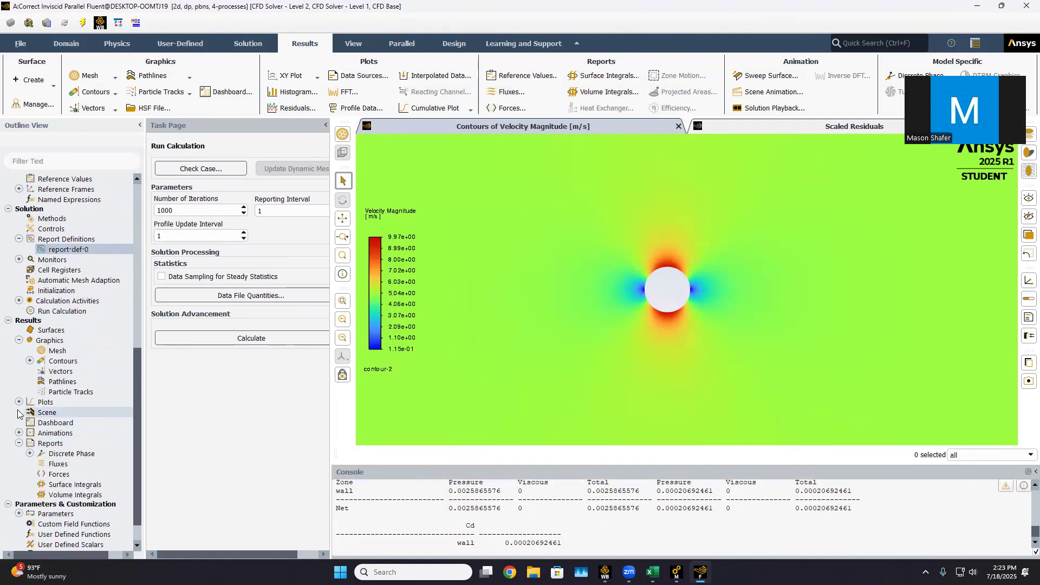
{"action": "left_click", "coordinate": [19, 402]}
{"action": "double_click", "coordinate": [60, 422]}
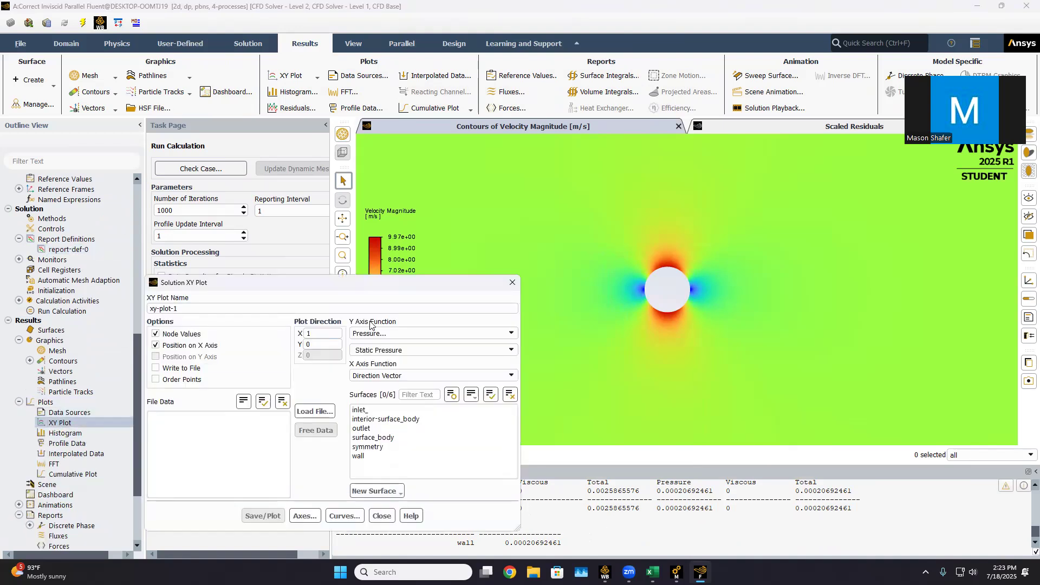
{"action": "left_click", "coordinate": [423, 350]}
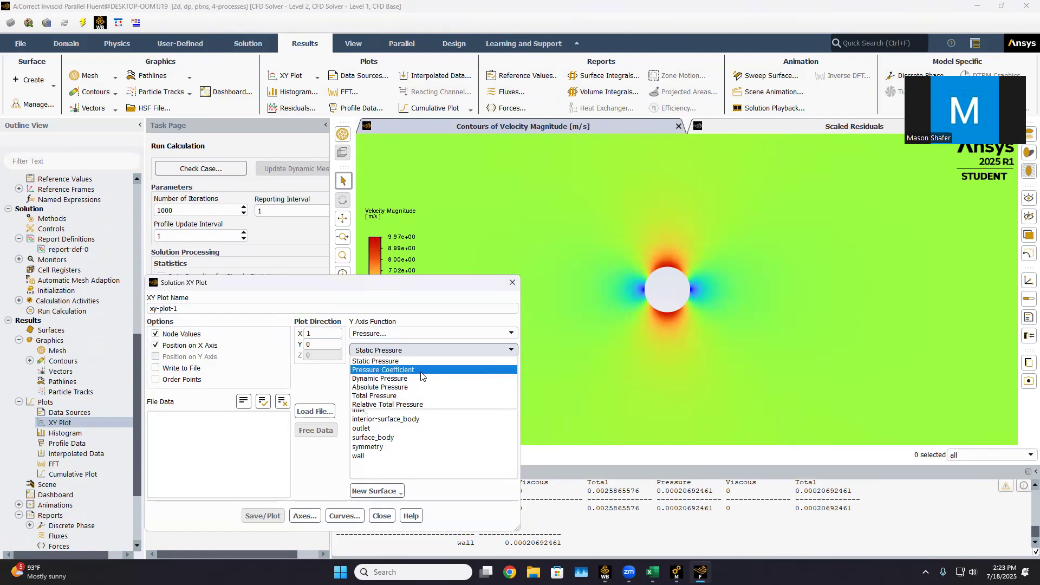
{"action": "left_click", "coordinate": [420, 371]}
{"action": "left_click", "coordinate": [373, 456]}
{"action": "left_click", "coordinate": [250, 516]}
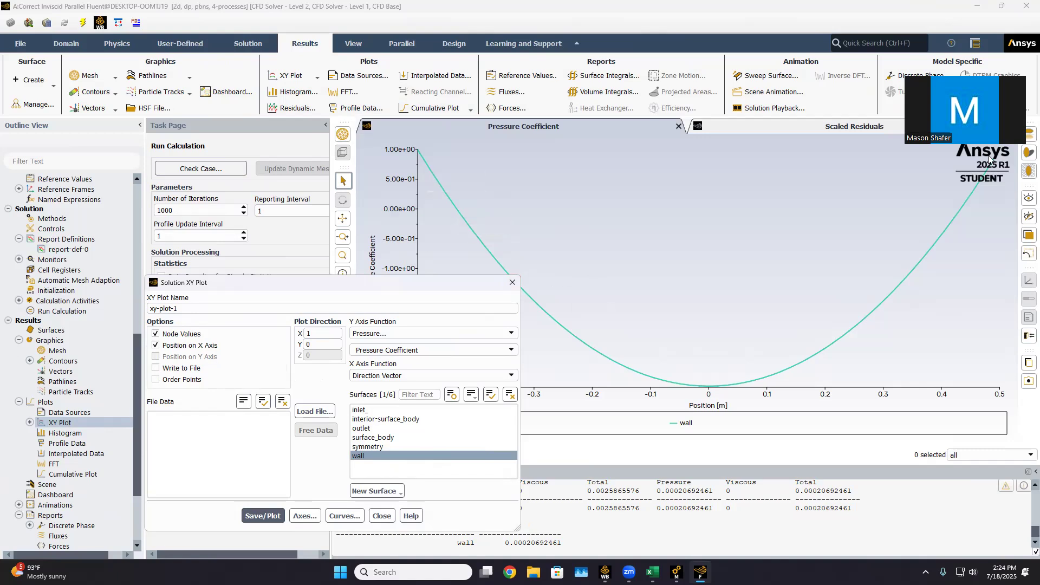
{"action": "left_click", "coordinate": [208, 368]}
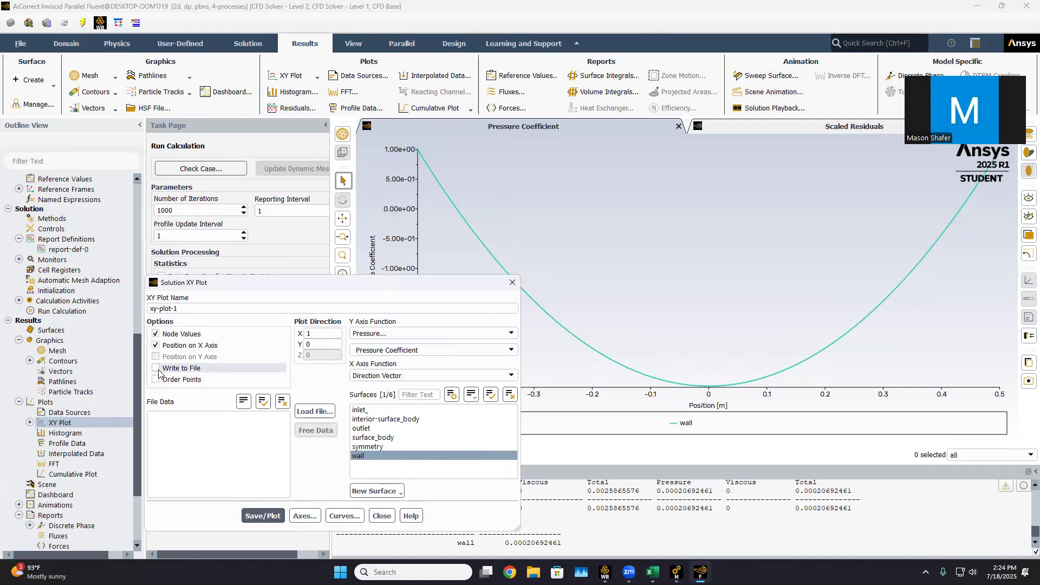
{"action": "left_click", "coordinate": [264, 515]}
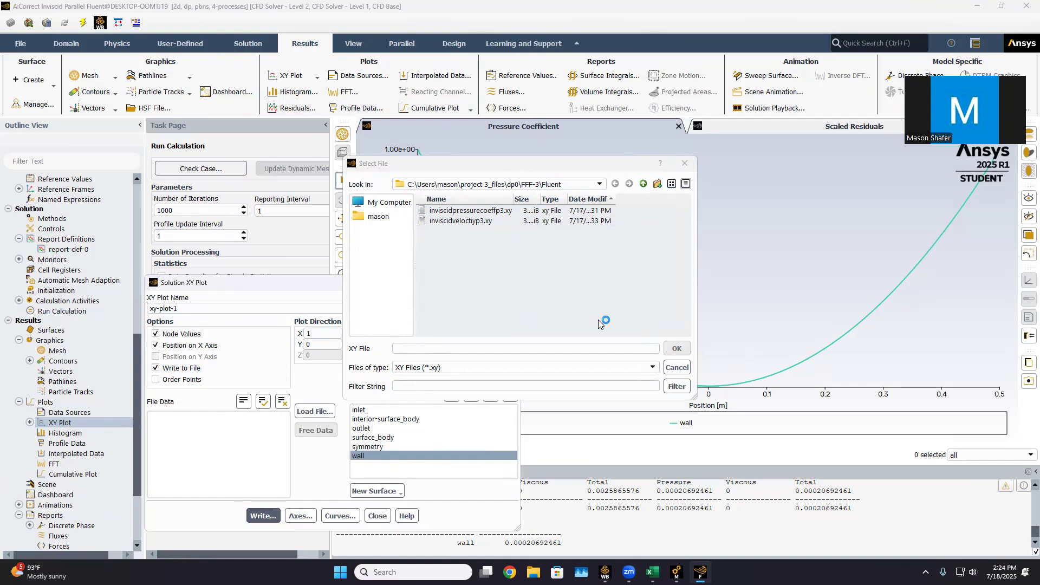
{"action": "left_click", "coordinate": [684, 163]}
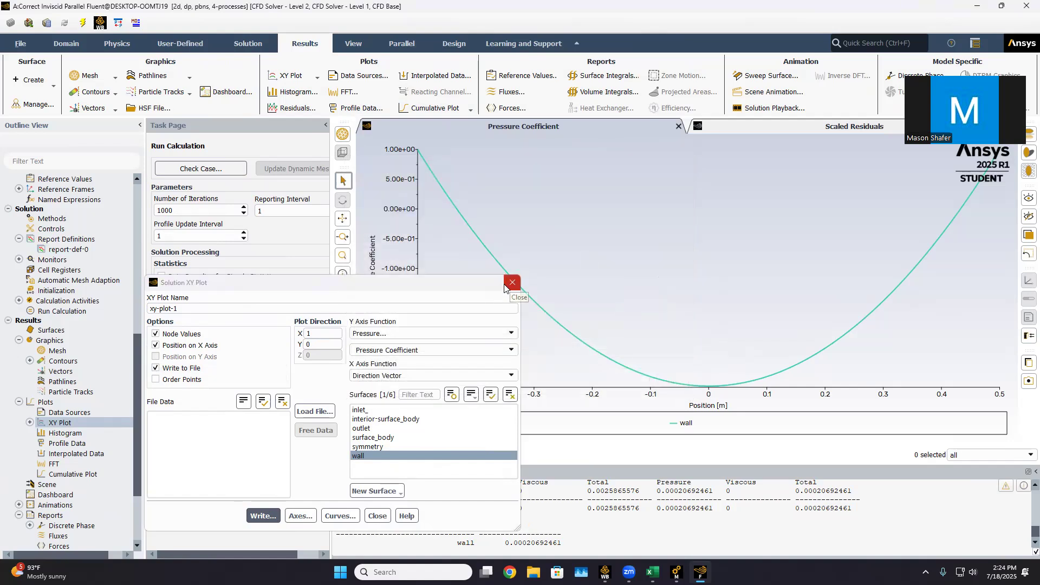
{"action": "left_click", "coordinate": [513, 282]}
Create a second XY plot showing velocity magnitude on the wall along direction vector X 1, Y 0.
{"action": "double_click", "coordinate": [60, 423]}
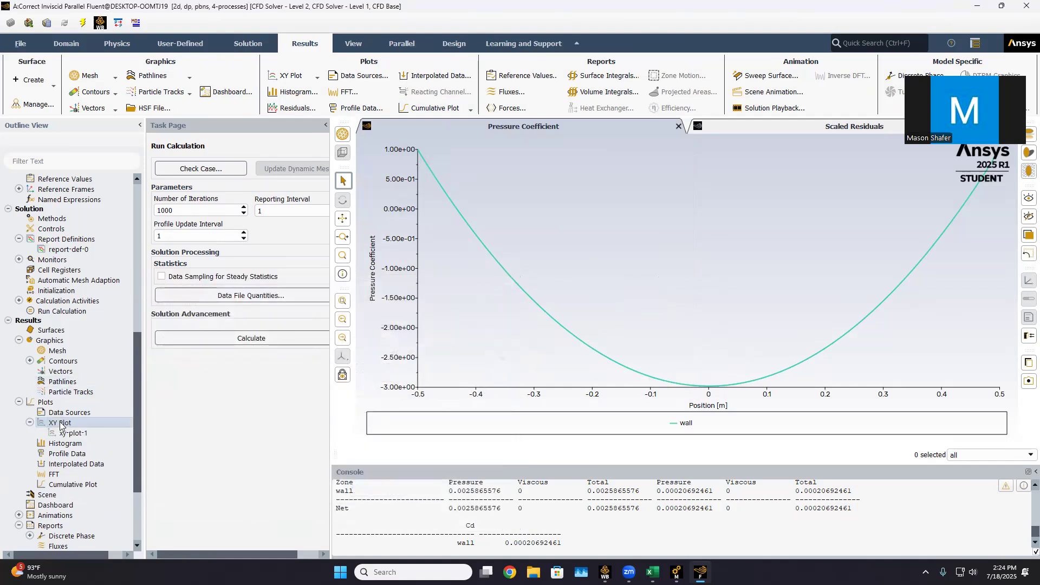
{"action": "left_click", "coordinate": [510, 334]}
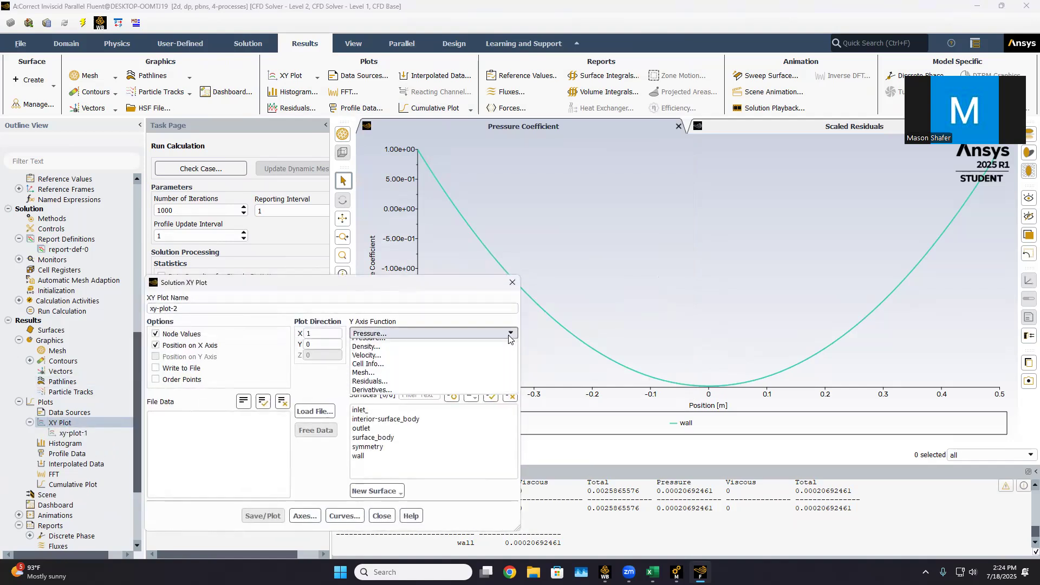
{"action": "left_click", "coordinate": [433, 355]}
{"action": "left_click", "coordinate": [360, 455]}
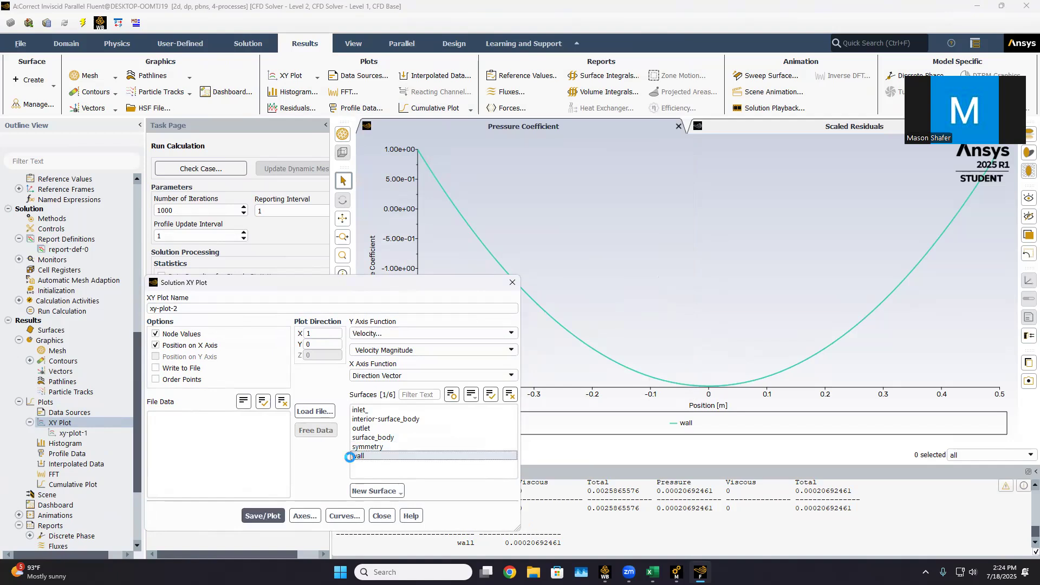
{"action": "left_click", "coordinate": [263, 516]}
{"action": "left_click", "coordinate": [510, 282]}
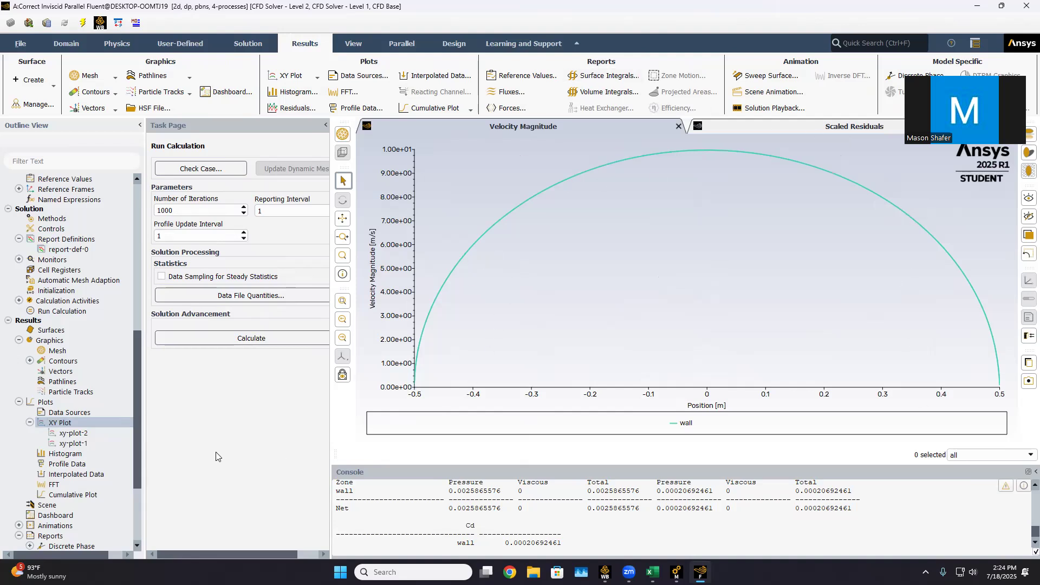
{"action": "left_click", "coordinate": [30, 422]}
{"action": "scroll", "coordinate": [30, 427], "scroll_direction": "up", "scroll_amount": 10}
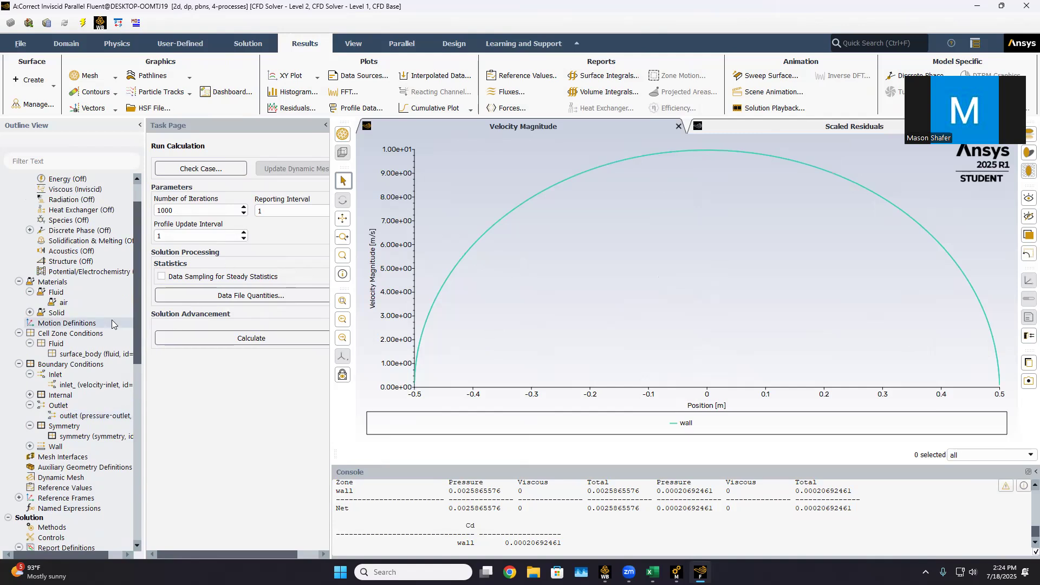
{"action": "scroll", "coordinate": [111, 324], "scroll_direction": "up", "scroll_amount": 1}
{"action": "scroll", "coordinate": [111, 324], "scroll_direction": "down", "scroll_amount": 5}
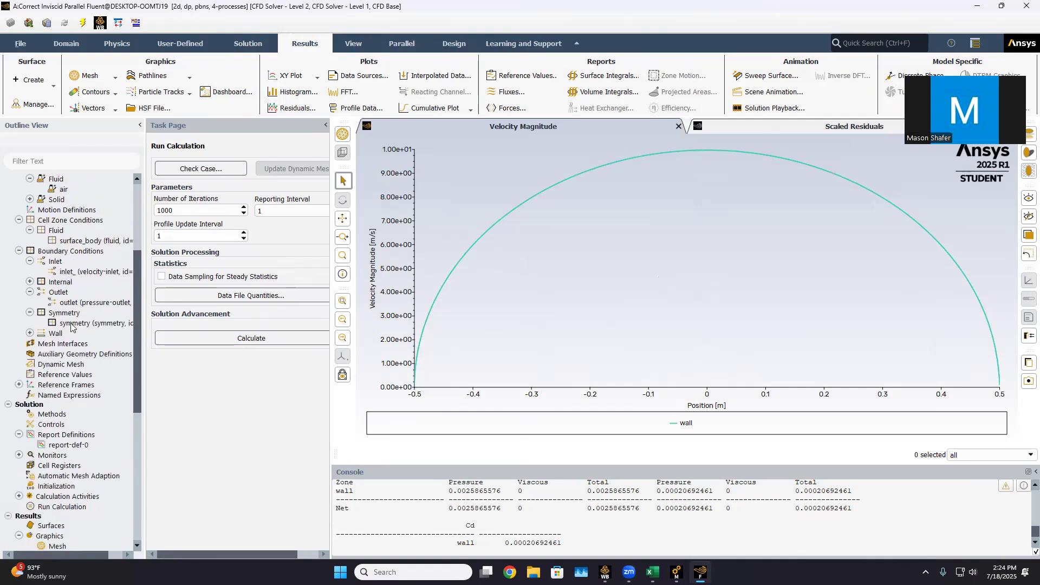
{"action": "scroll", "coordinate": [72, 327], "scroll_direction": "down", "scroll_amount": 2}
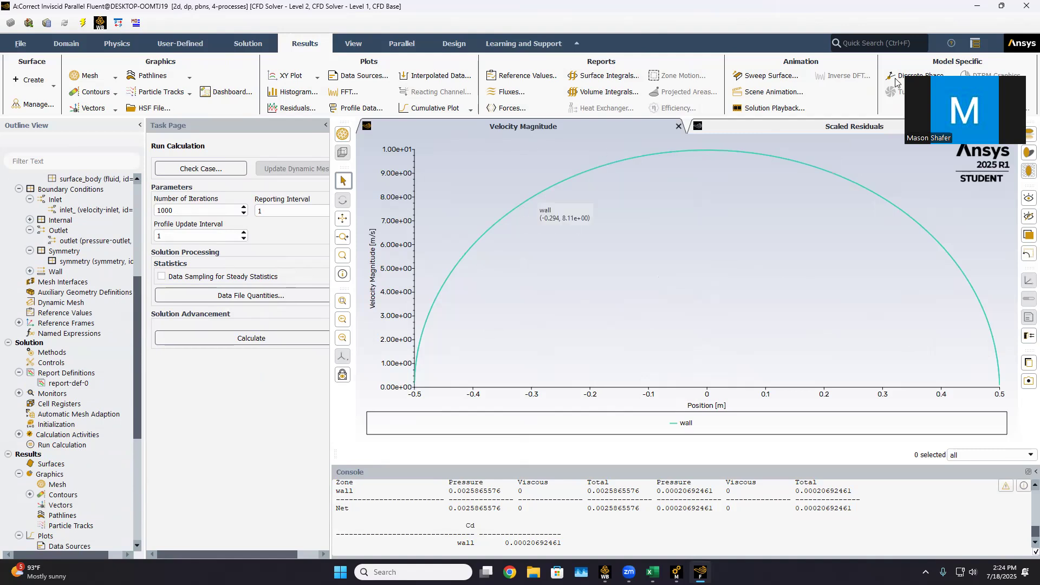
Quit Fluent, using the settings changes for the current calculation only, and open the Correct Inviscid system's results in CFD-Post.
{"action": "left_click", "coordinate": [1024, 8]}
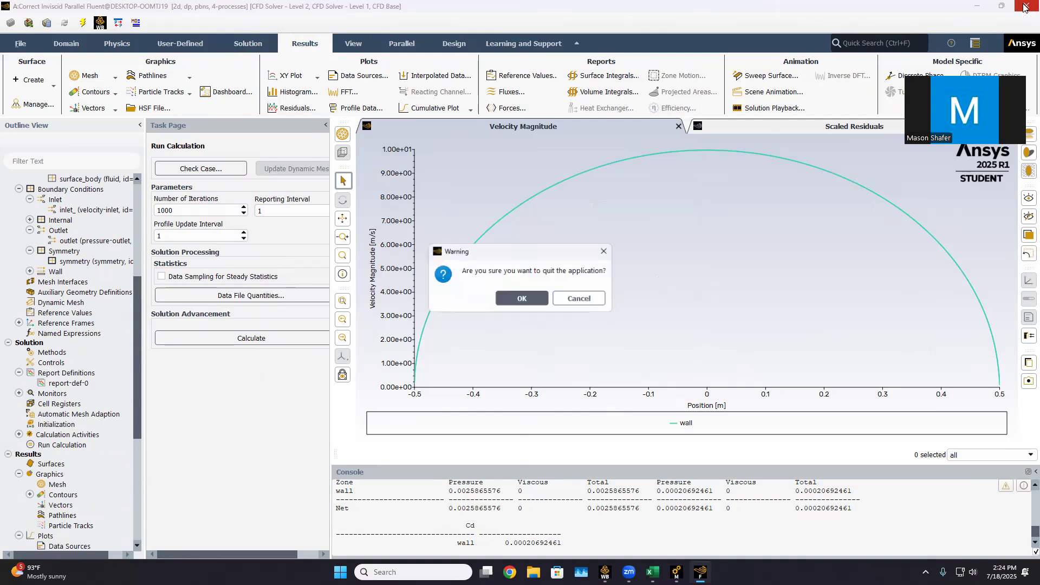
{"action": "left_click", "coordinate": [543, 299]}
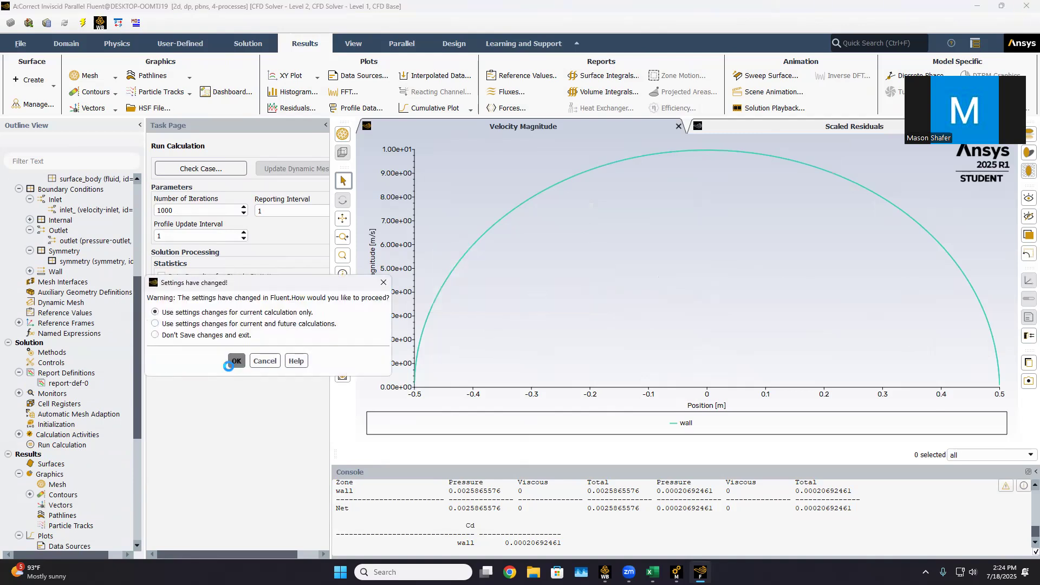
{"action": "left_click", "coordinate": [230, 363]}
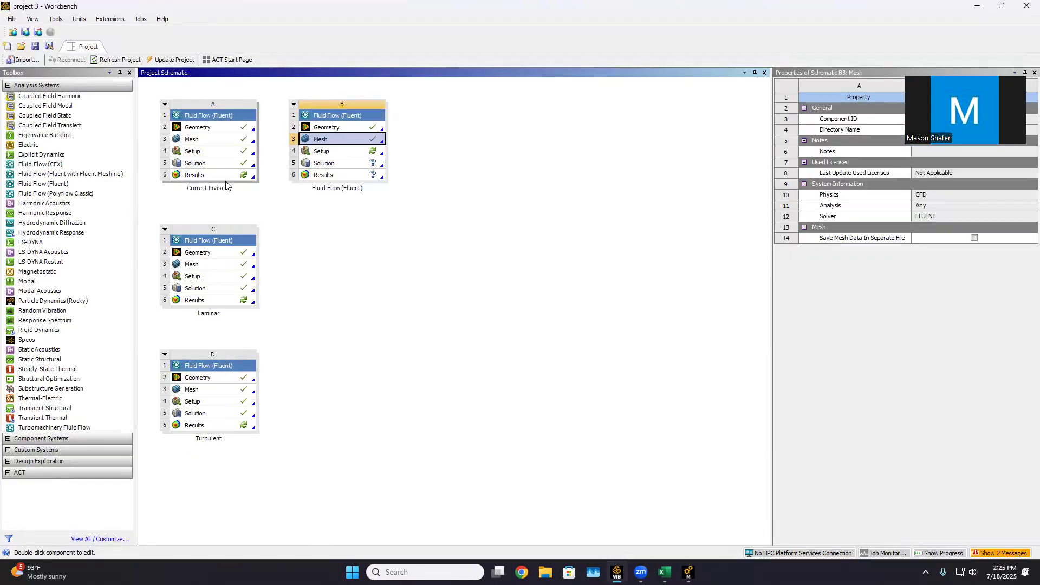
{"action": "double_click", "coordinate": [216, 175]}
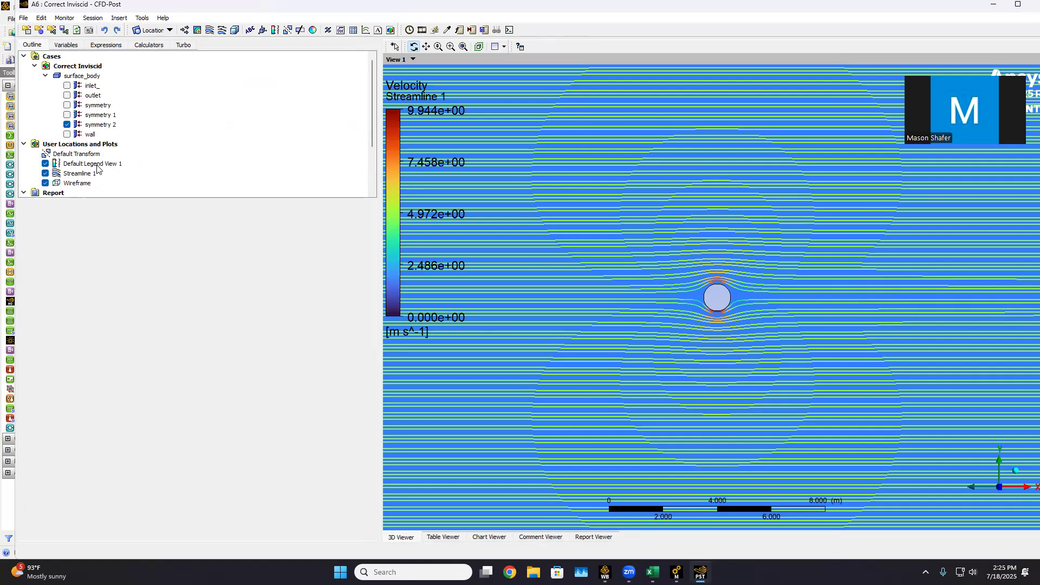
Hide Streamline 1 and create a 3D velocity streamline over all domains, starting from inlet_ with 250 equally spaced points.
{"action": "left_click", "coordinate": [45, 174]}
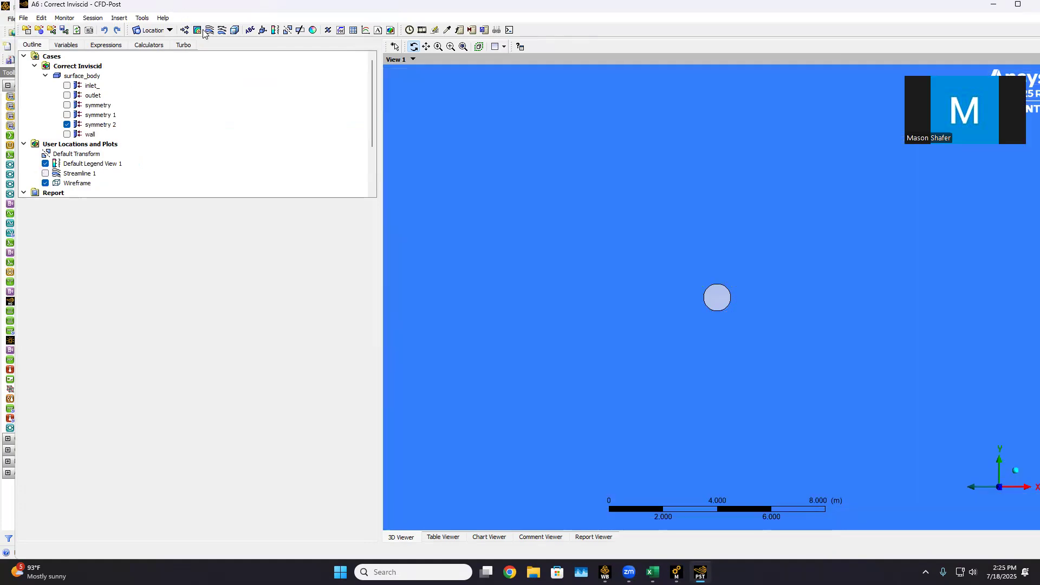
{"action": "left_click", "coordinate": [209, 30]}
{"action": "left_click", "coordinate": [227, 76]}
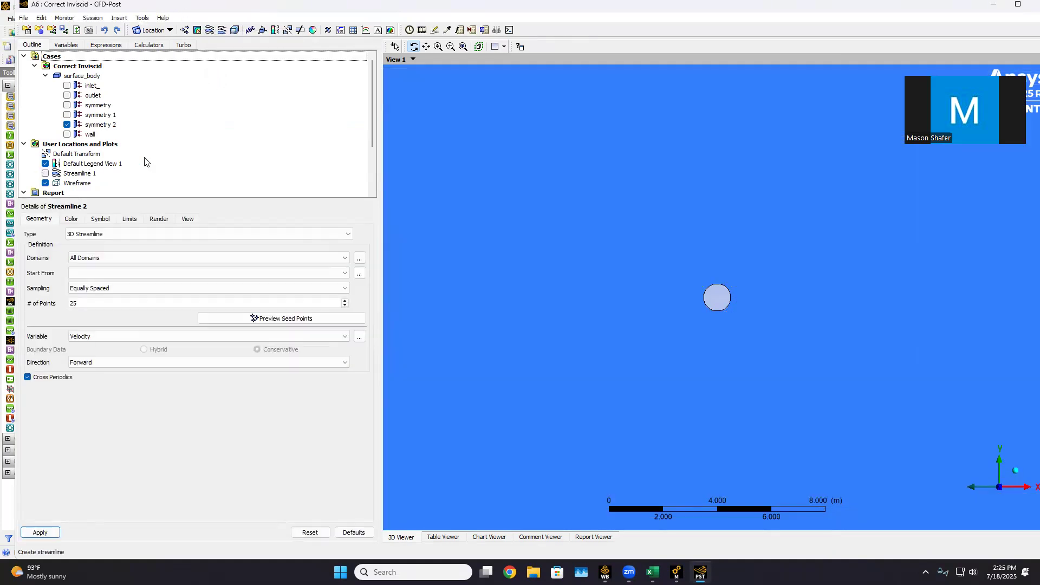
{"action": "left_click", "coordinate": [126, 258]}
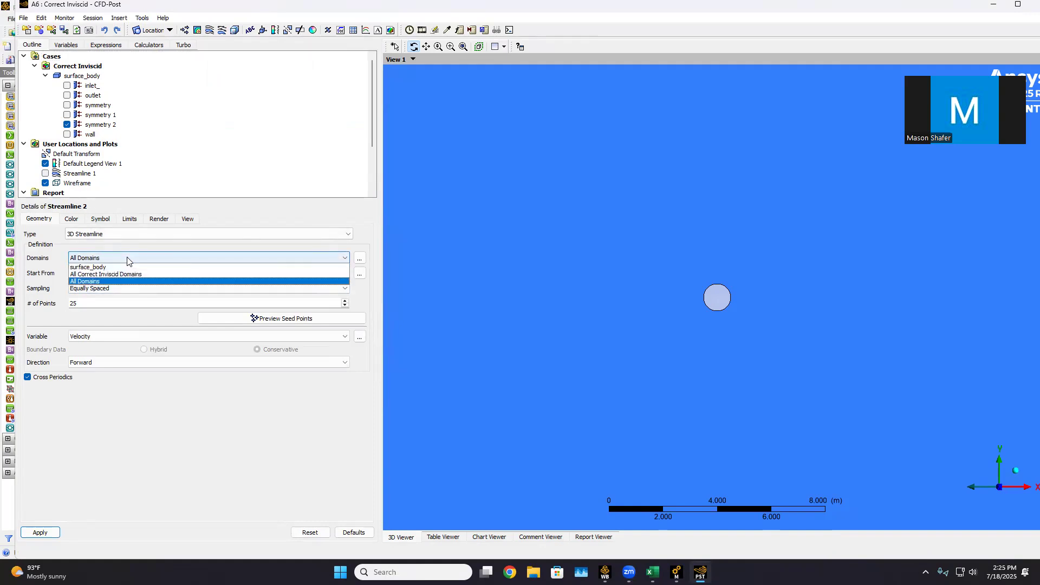
{"action": "left_click", "coordinate": [116, 281]}
{"action": "left_click", "coordinate": [120, 274]}
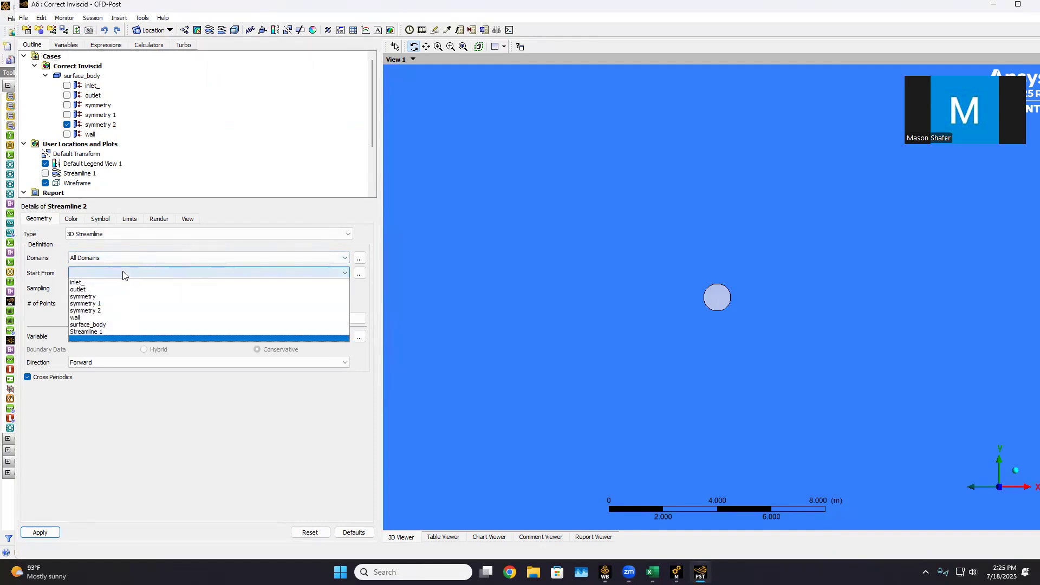
{"action": "left_click", "coordinate": [101, 282]}
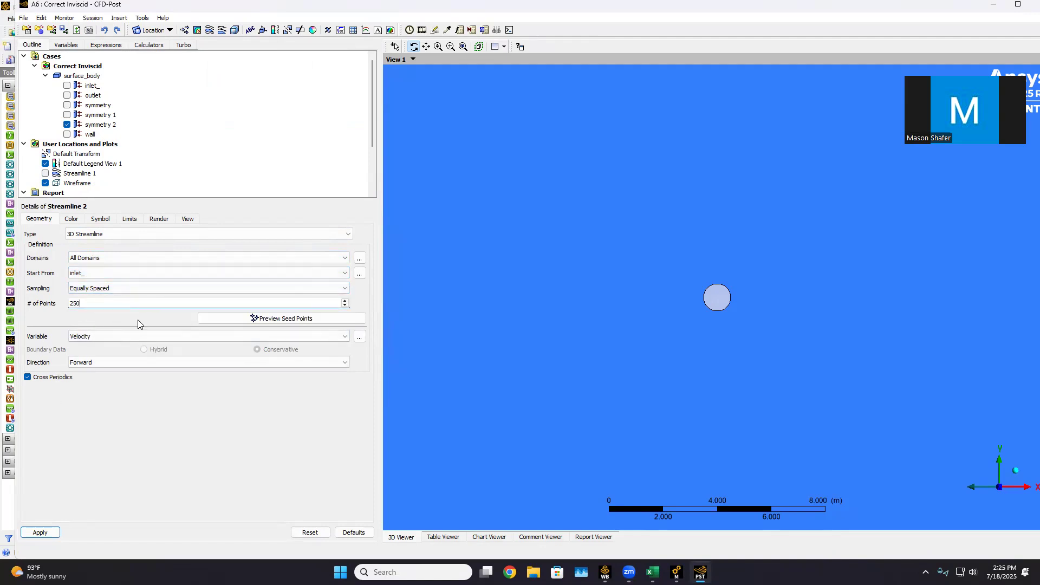
{"action": "left_click", "coordinate": [39, 533]}
{"action": "scroll", "coordinate": [656, 372], "scroll_direction": "down", "scroll_amount": 2}
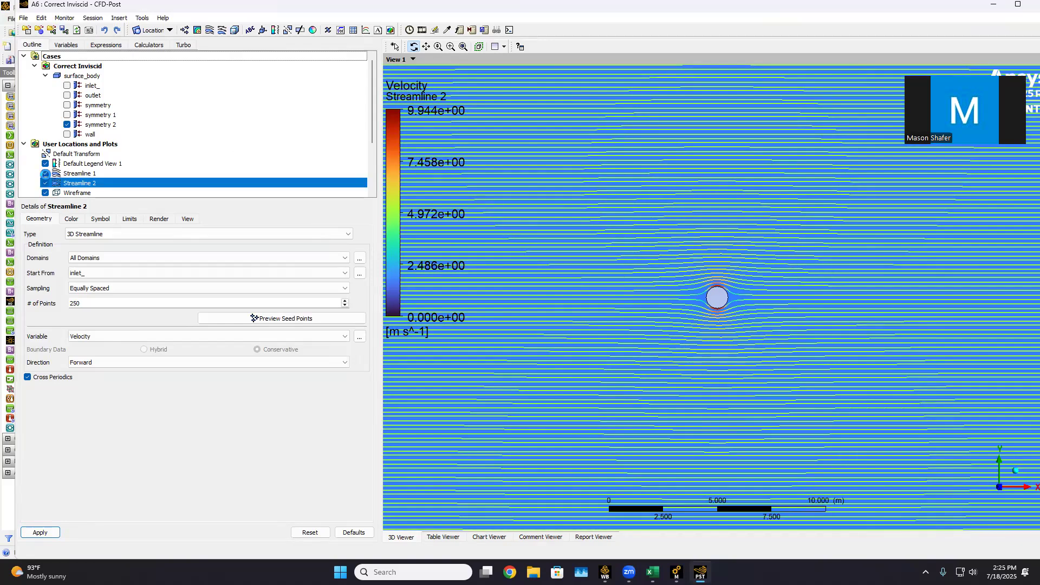
Display Streamline 1 in place of Streamline 2 and review its sampling settings.
{"action": "left_click", "coordinate": [46, 173]}
{"action": "left_click", "coordinate": [46, 183]}
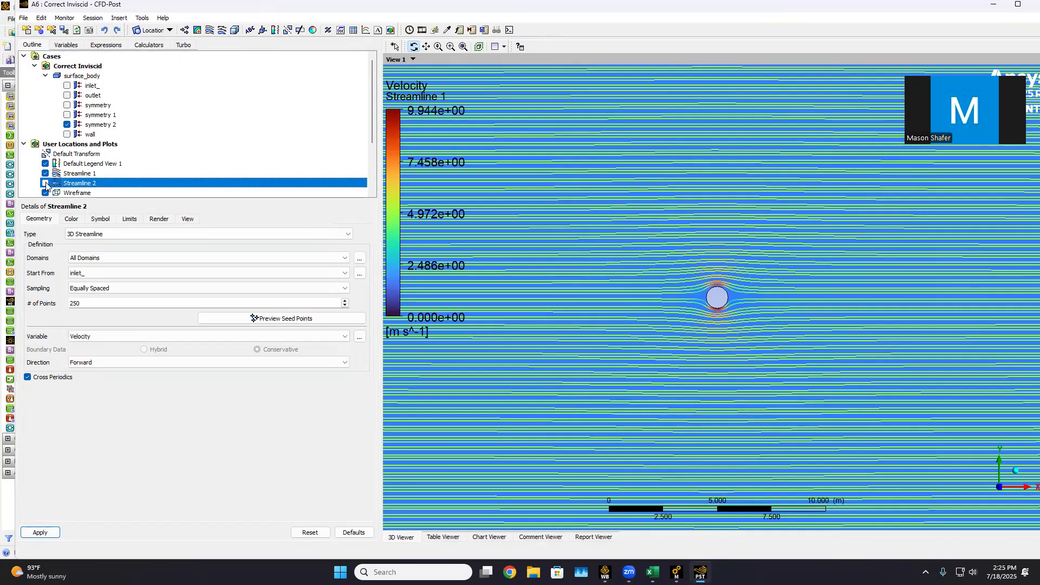
{"action": "left_click", "coordinate": [69, 174]}
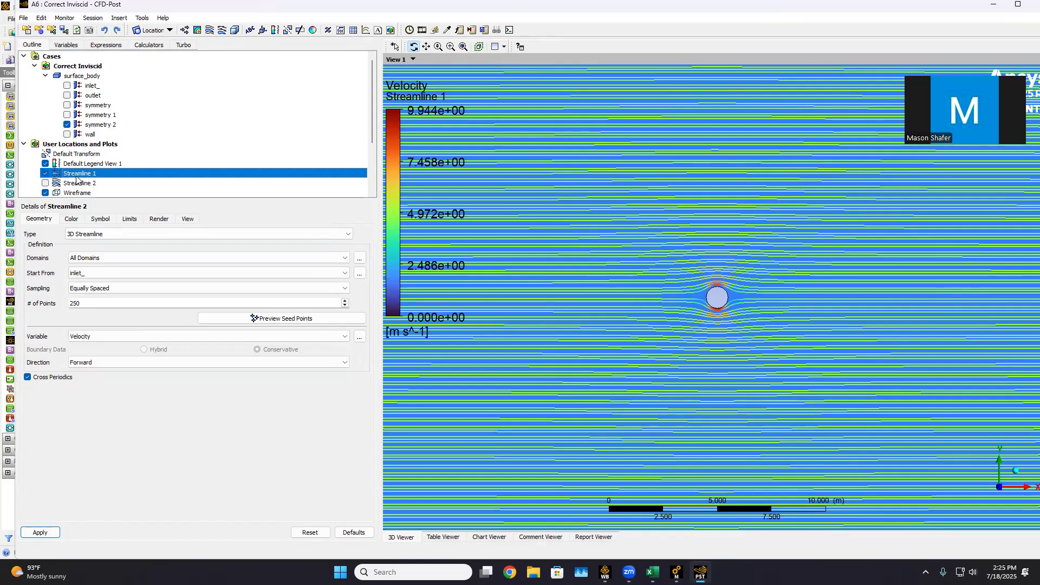
{"action": "left_click", "coordinate": [79, 183]}
{"action": "left_click", "coordinate": [82, 173]}
{"action": "left_click", "coordinate": [82, 183]}
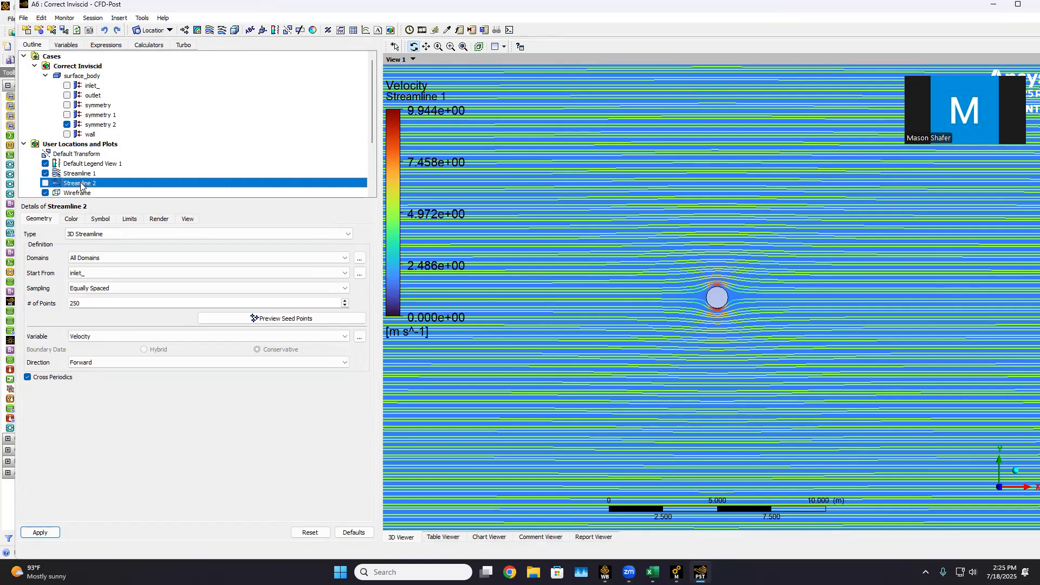
{"action": "left_click", "coordinate": [81, 174]}
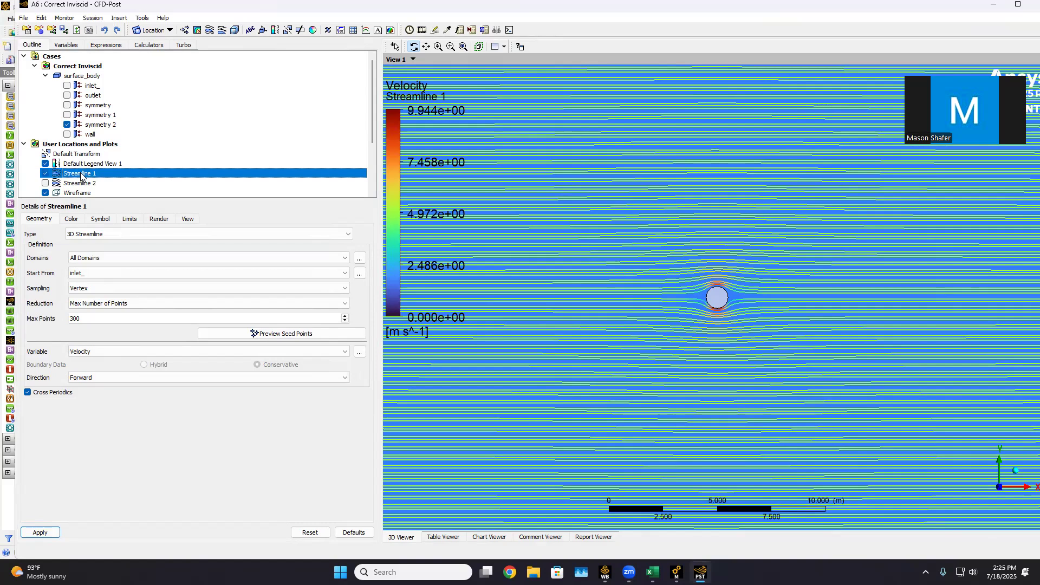
Show Streamline 2 again and change its sampling to Vertex.
{"action": "left_click", "coordinate": [45, 184]}
{"action": "left_click", "coordinate": [78, 184]}
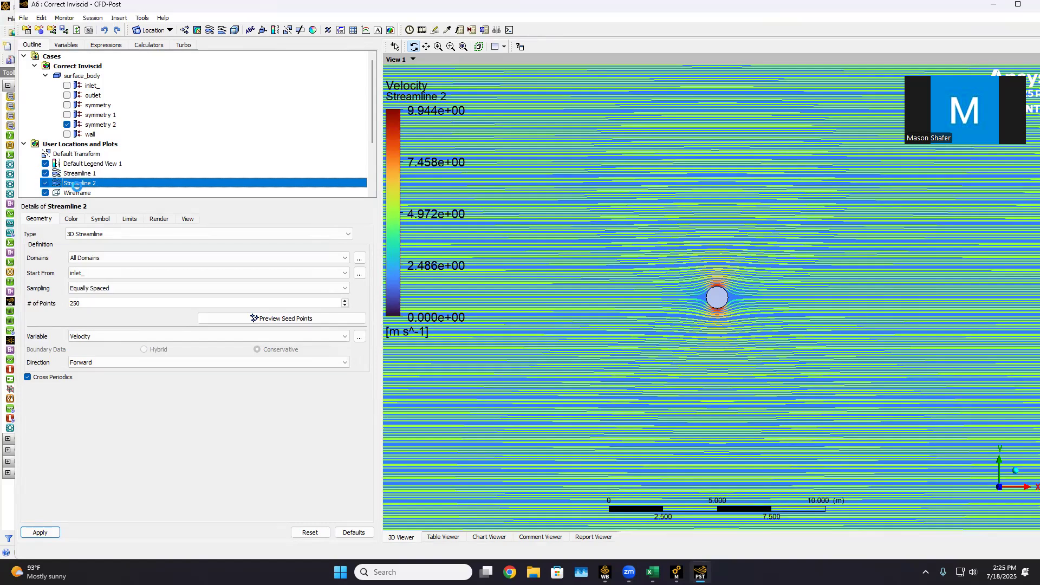
{"action": "left_click", "coordinate": [101, 290]}
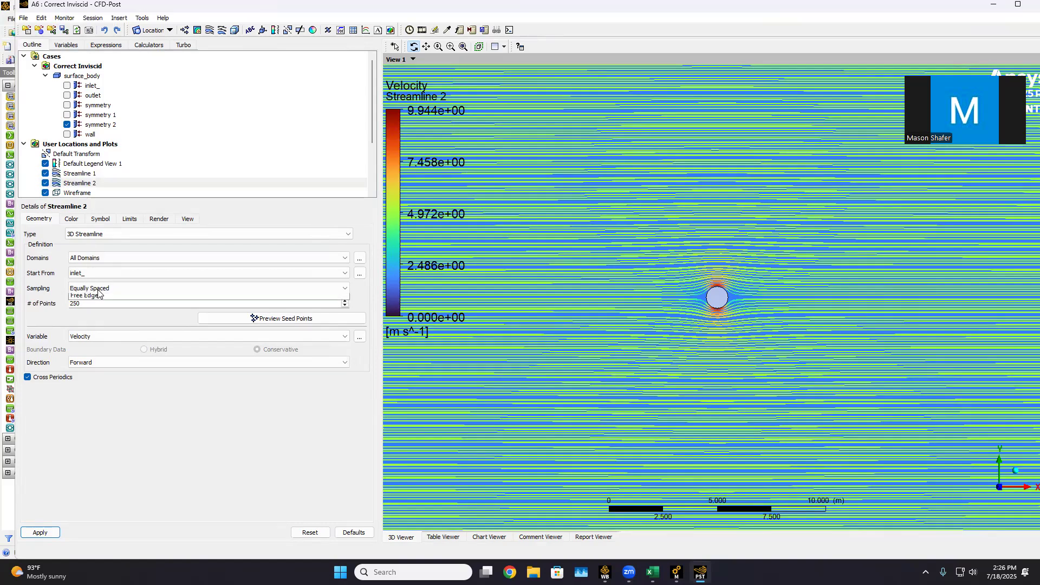
{"action": "left_click", "coordinate": [90, 316]}
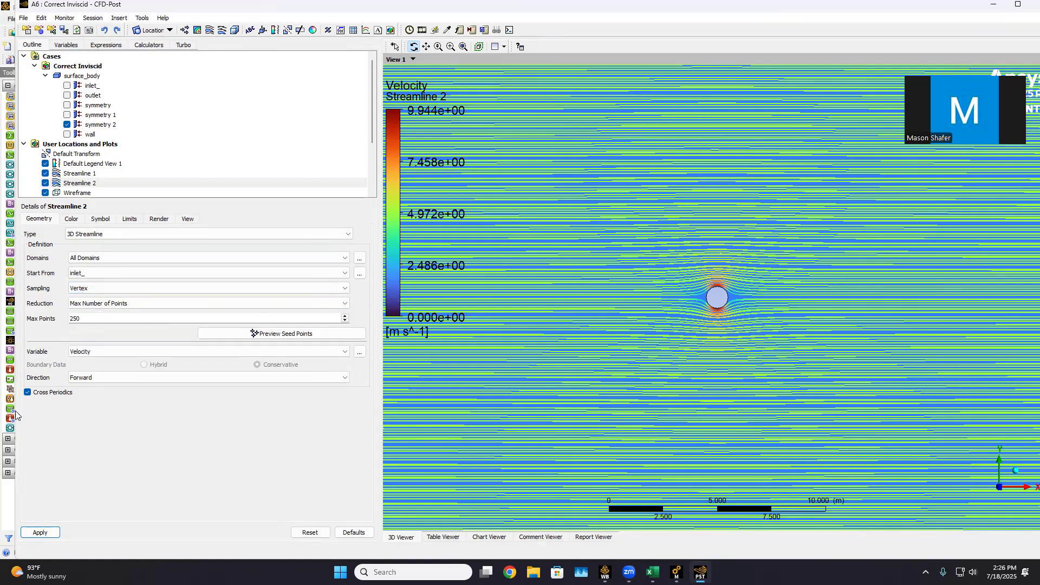
{"action": "left_click", "coordinate": [39, 531]}
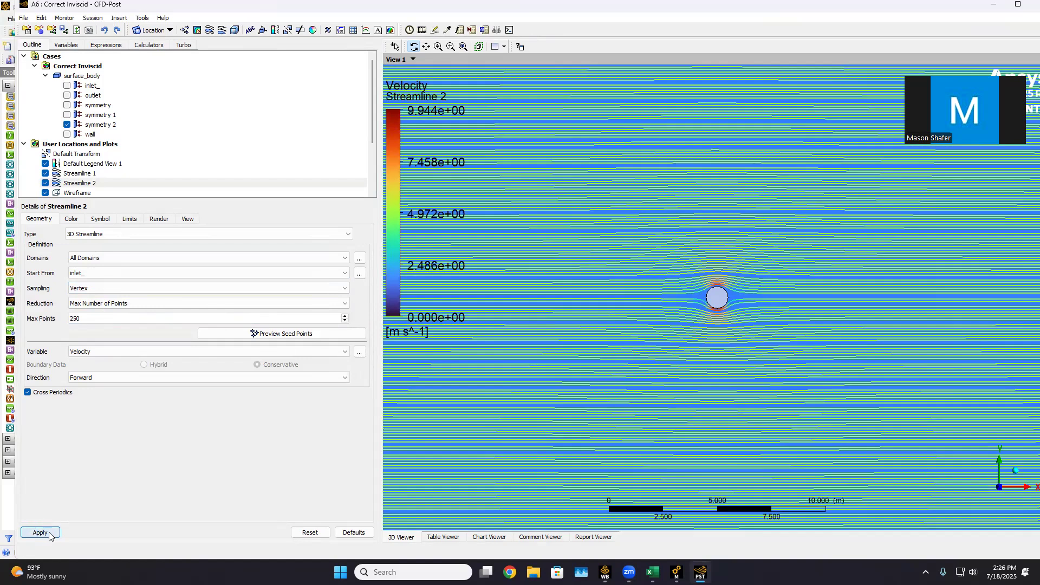
Compare the sampling and maximum point settings of Streamline 1 and Streamline 2.
{"action": "left_click", "coordinate": [71, 174]}
{"action": "left_click", "coordinate": [90, 185]}
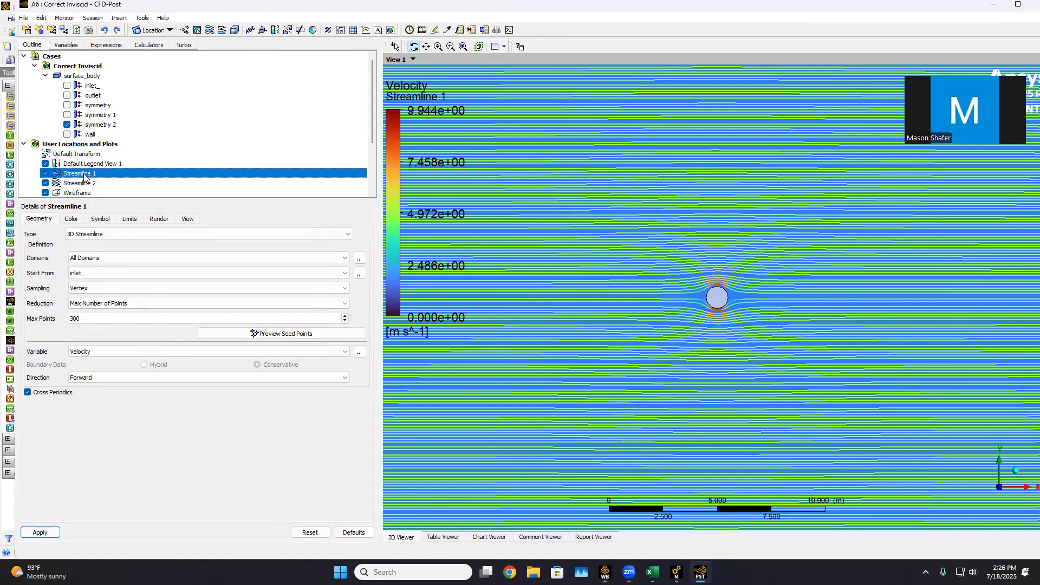
{"action": "left_click", "coordinate": [84, 183]}
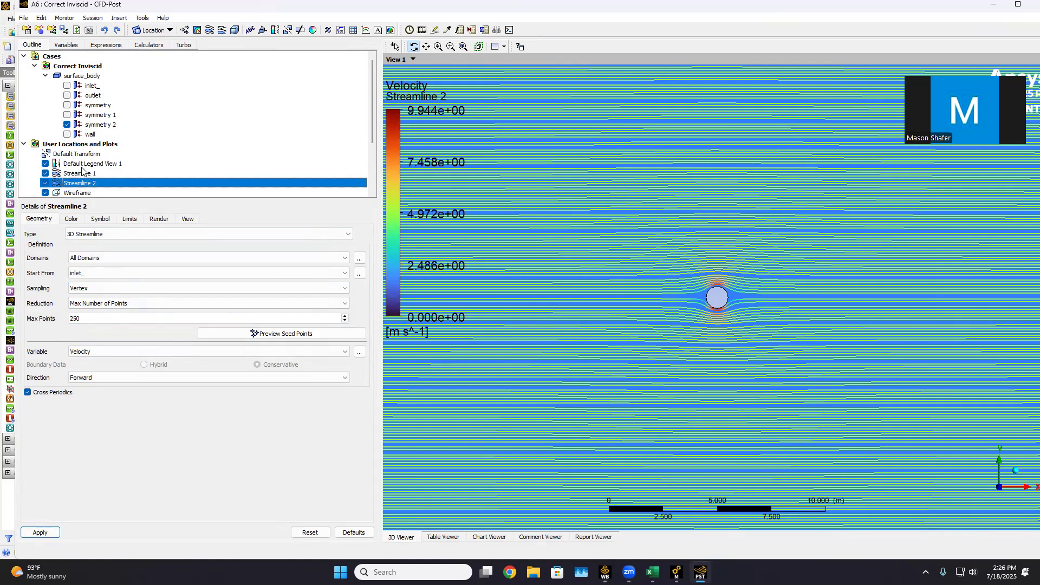
Alternate the visibility of Streamline 1 and Streamline 2 to compare their streamline density around the circle.
{"action": "left_click", "coordinate": [83, 172]}
{"action": "left_click", "coordinate": [53, 184]}
{"action": "left_click", "coordinate": [45, 173]}
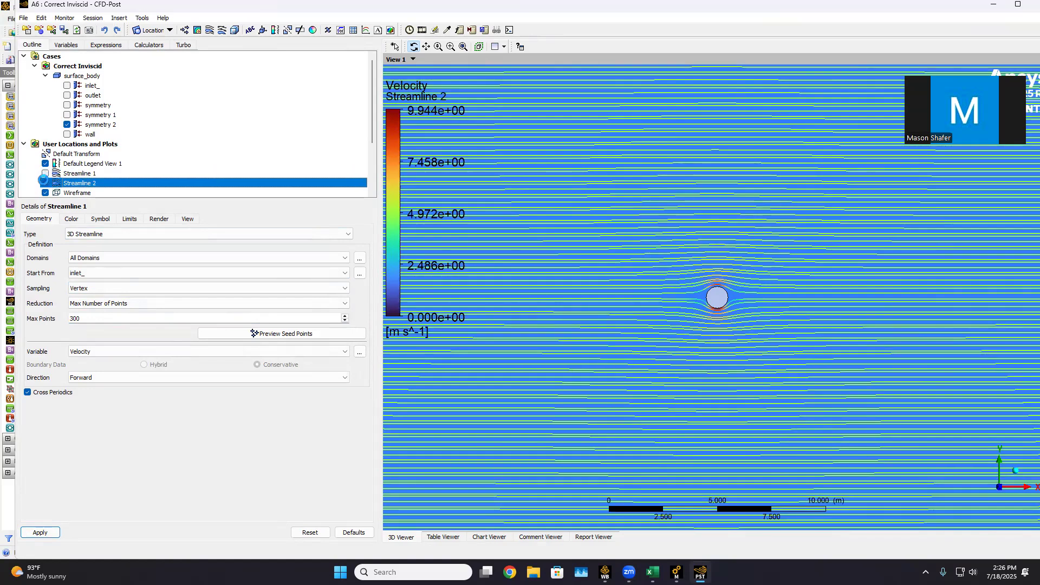
{"action": "left_click", "coordinate": [45, 183]}
{"action": "left_click", "coordinate": [45, 173]}
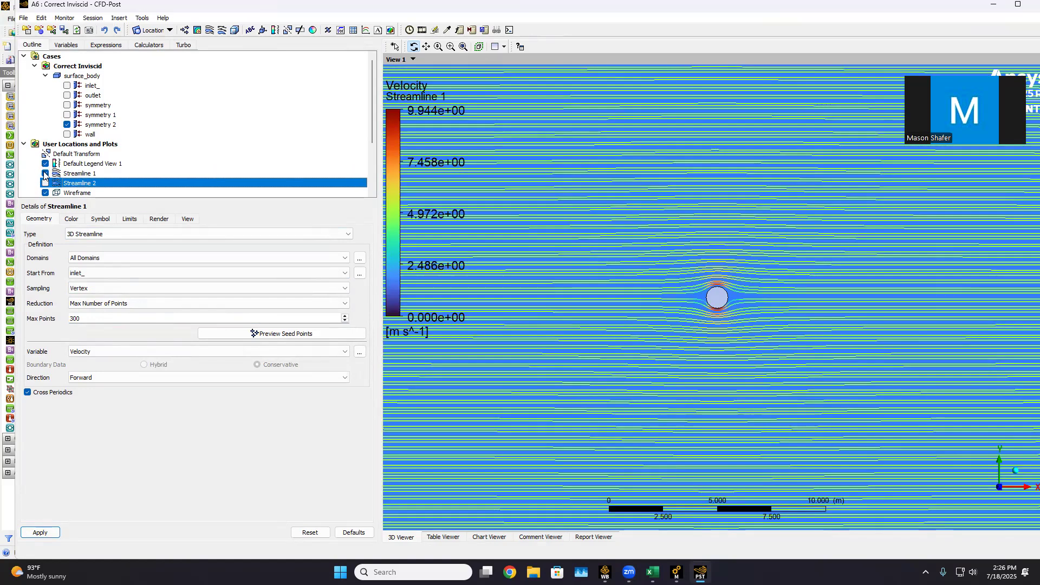
{"action": "left_click", "coordinate": [45, 173]}
{"action": "left_click", "coordinate": [45, 183]}
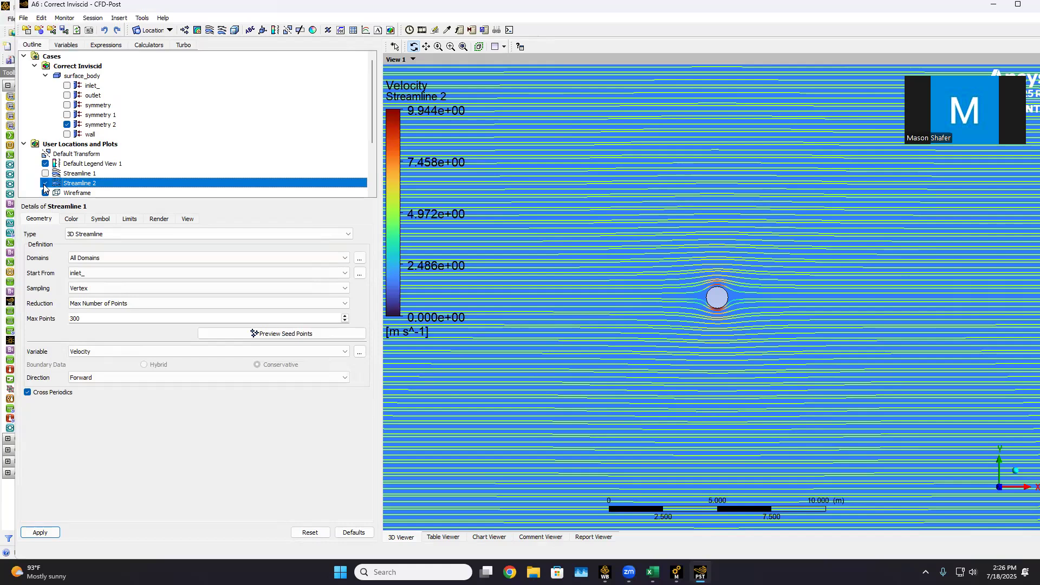
{"action": "left_click", "coordinate": [45, 183]}
{"action": "left_click", "coordinate": [45, 173]}
{"action": "left_click", "coordinate": [45, 183]}
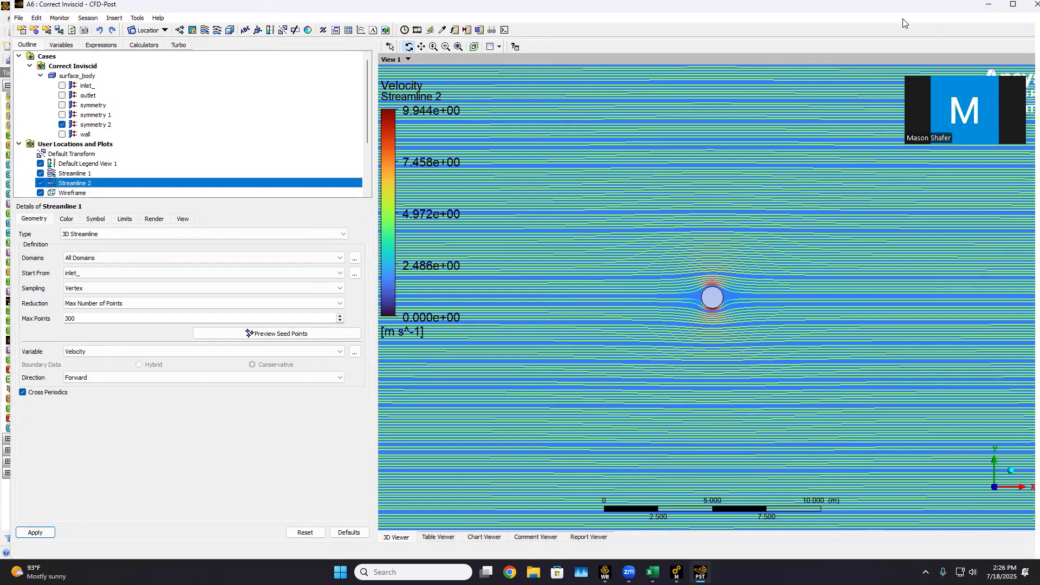
Maximize the CFD-Post window, then close it to return to the Workbench project schematic.
{"action": "left_click_drag", "start_coordinate": [905, 23], "coordinate": [911, 2]}
{"action": "double_click", "coordinate": [850, 11]}
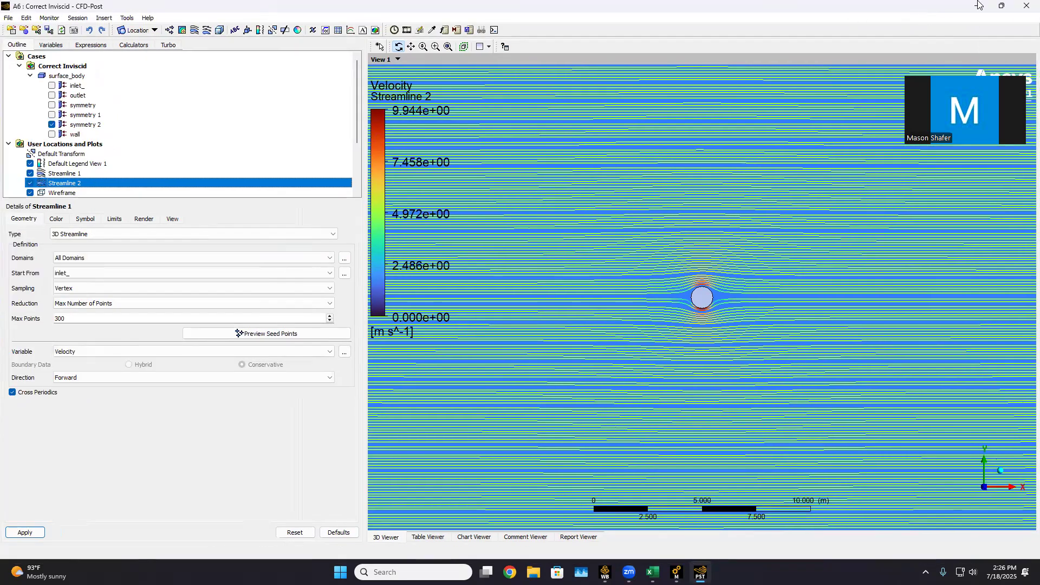
{"action": "left_click", "coordinate": [1026, 11]}
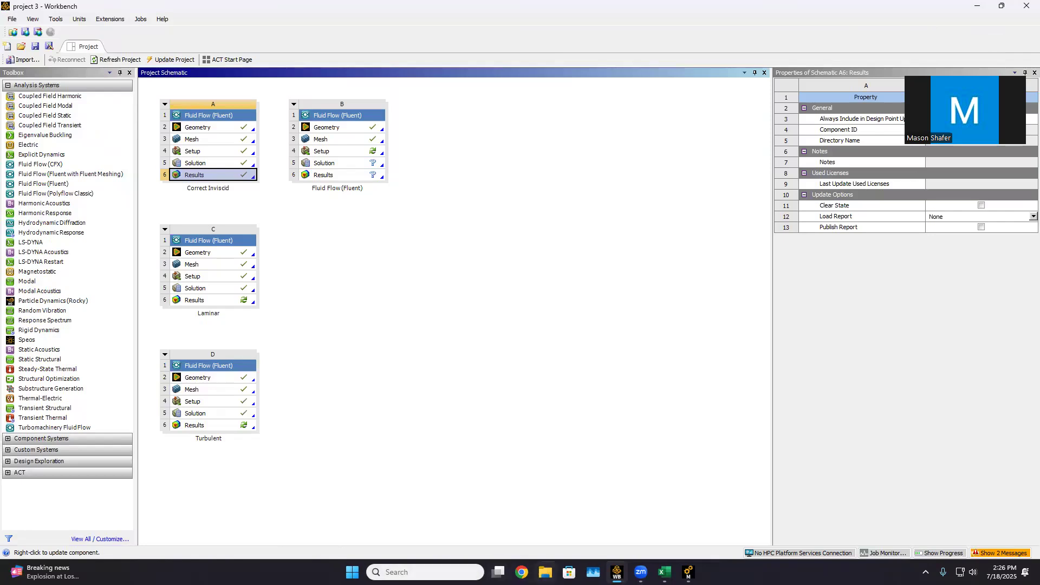
Search Windows for the exported inviscid pressure coefficient file, open inviscidpressurecoeffp3.xy and look through its data.
{"action": "left_click", "coordinate": [425, 572]}
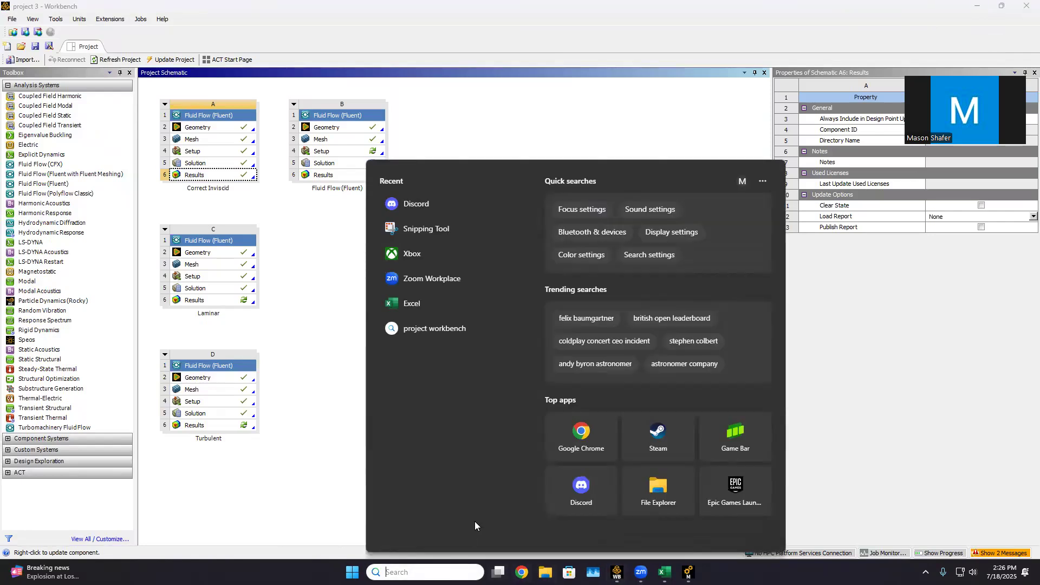
{"action": "type", "text": "invi"}
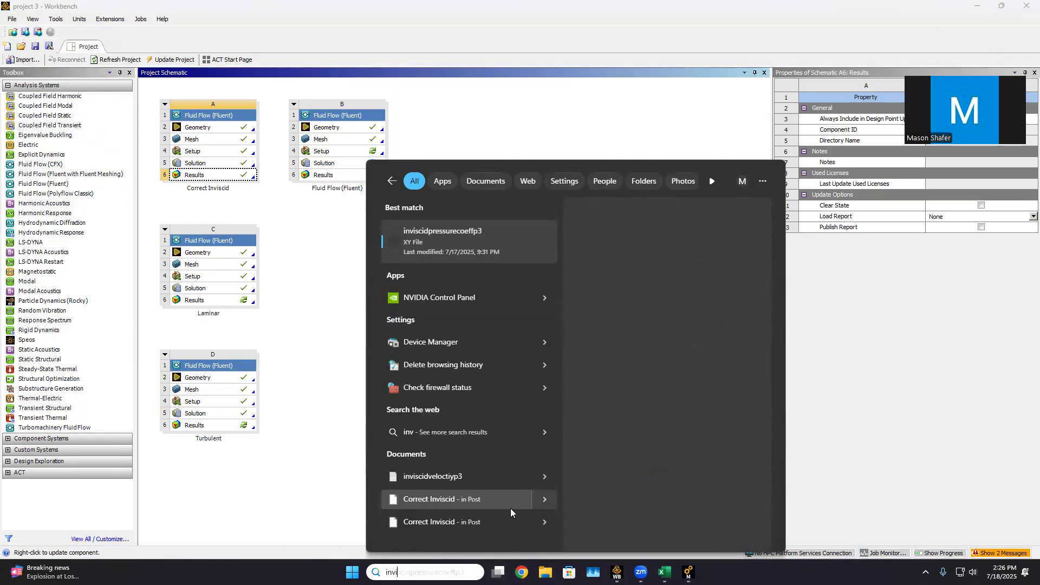
{"action": "left_click", "coordinate": [490, 253]}
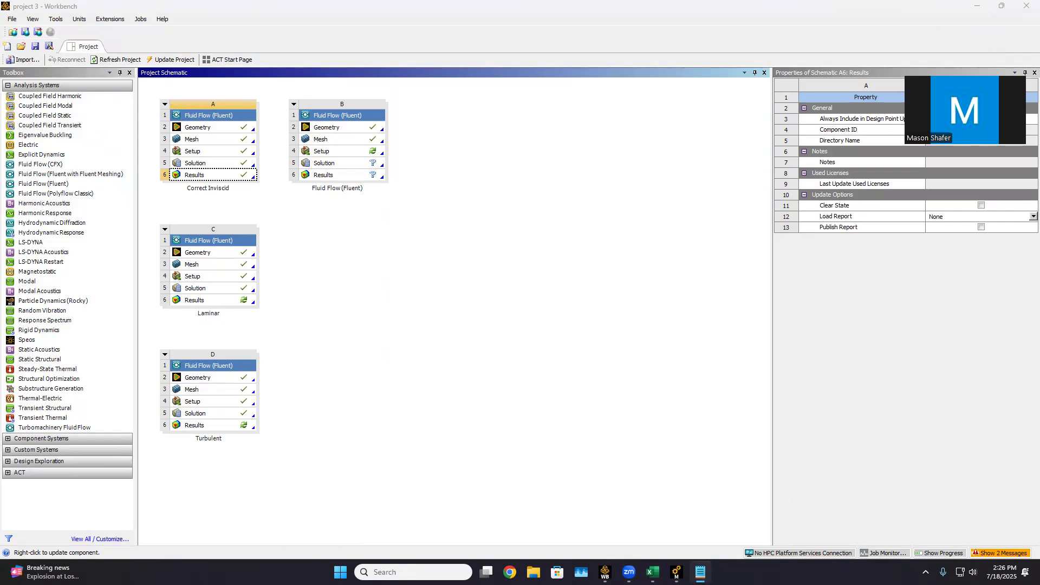
{"action": "scroll", "coordinate": [247, 285], "scroll_direction": "down", "scroll_amount": 5}
{"action": "scroll", "coordinate": [248, 284], "scroll_direction": "up", "scroll_amount": 5}
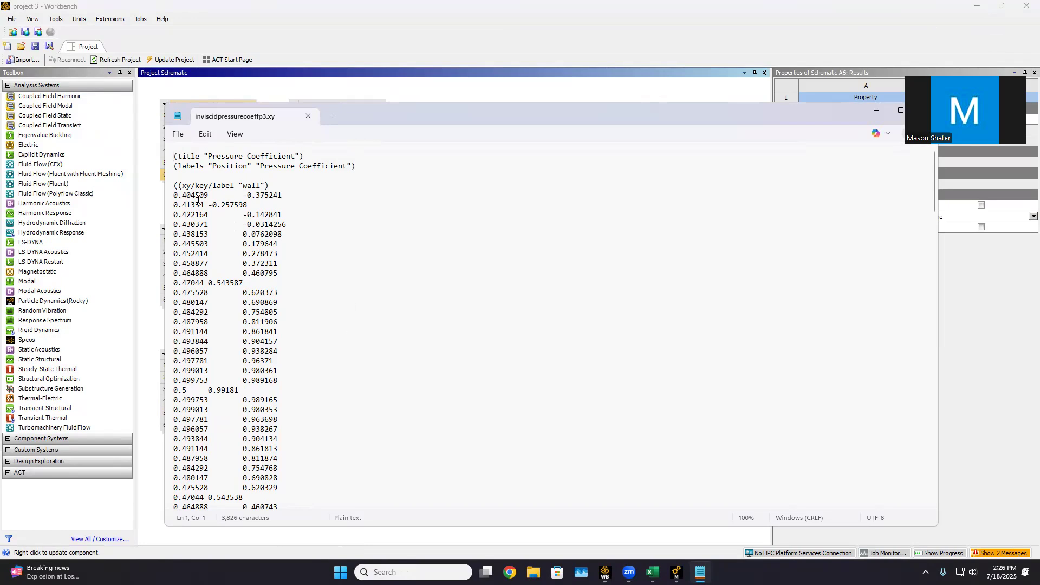
Copy the wall pressure coefficient data with its label line into cell S1 of the inviscid sheet in the Project 3 fluent Excel workbook.
{"action": "left_click_drag", "start_coordinate": [174, 190], "coordinate": [343, 541]}
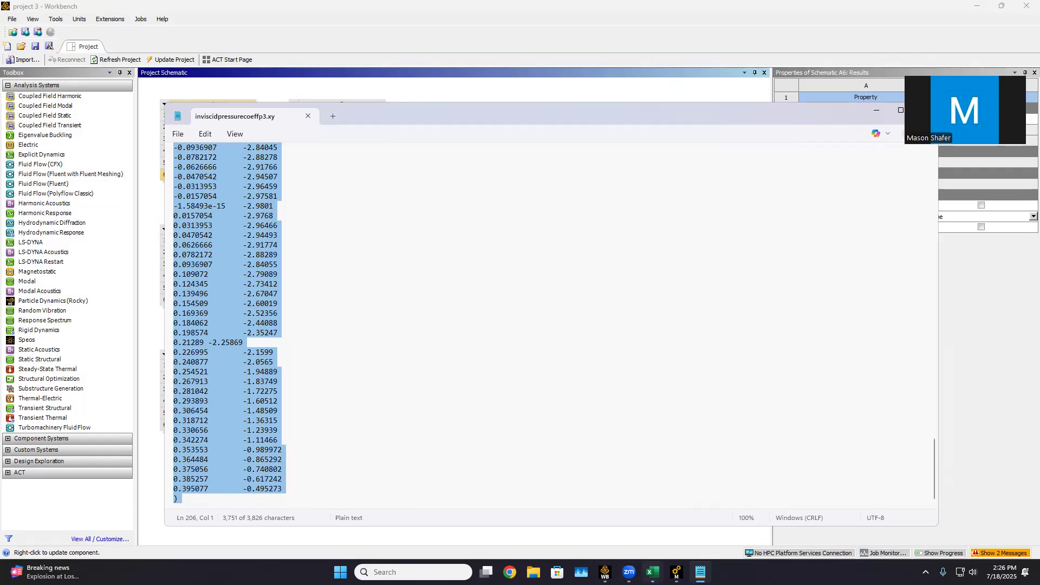
{"action": "left_click", "coordinate": [653, 572]}
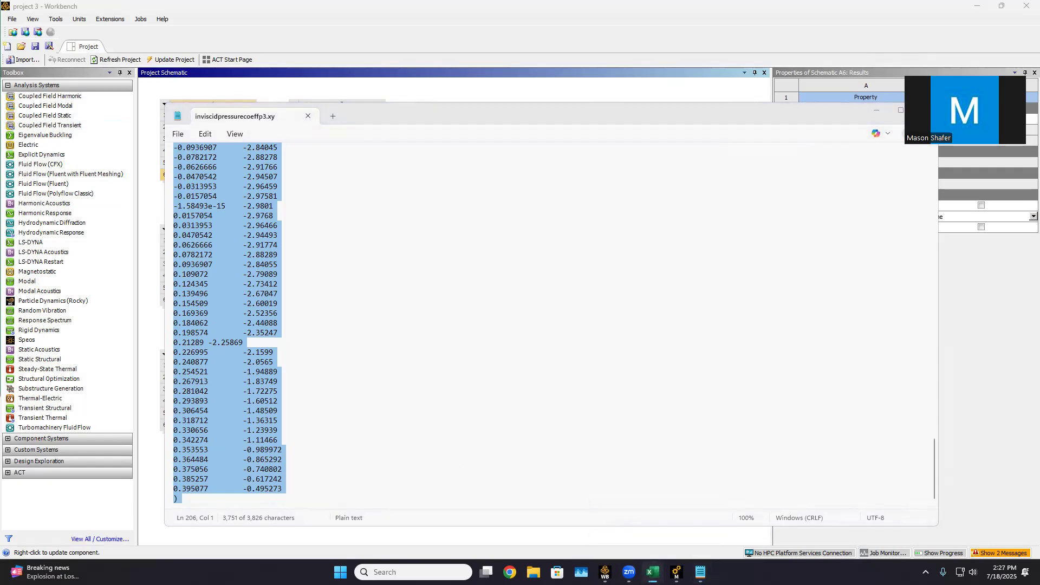
{"action": "scroll", "coordinate": [460, 208], "scroll_direction": "up", "scroll_amount": 20}
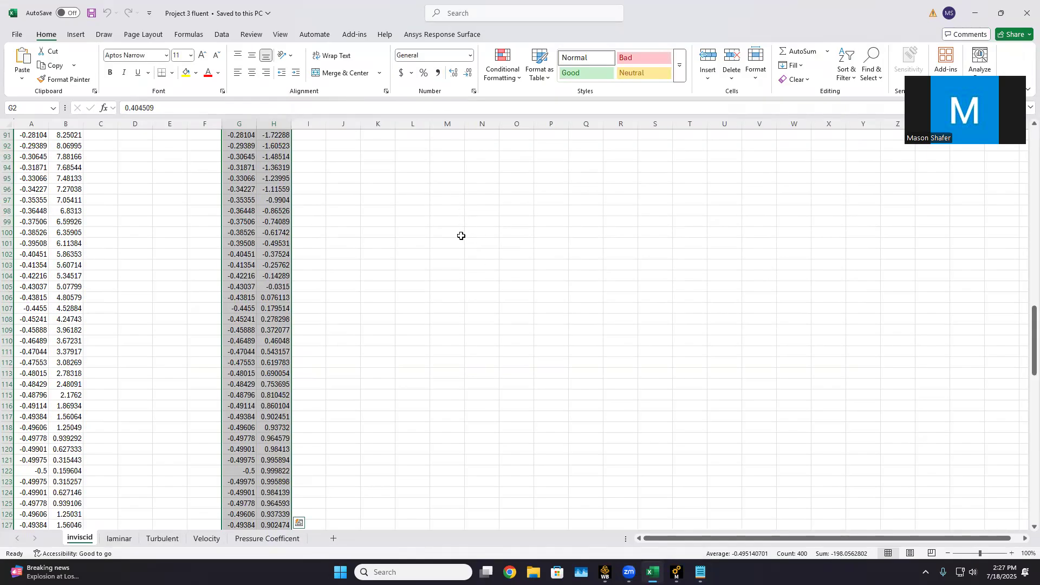
{"action": "left_click", "coordinate": [652, 176]}
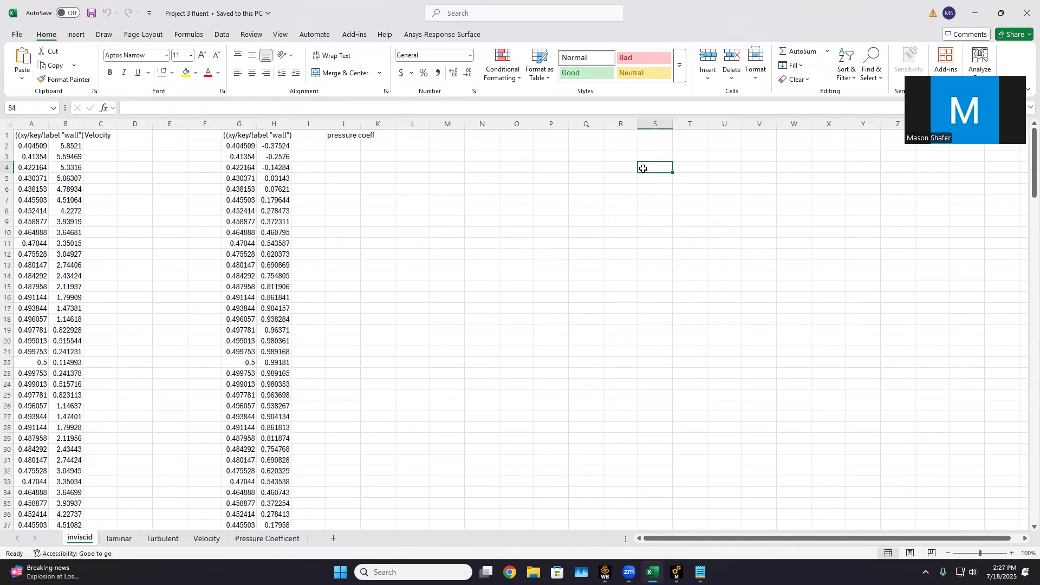
{"action": "left_click", "coordinate": [658, 137]}
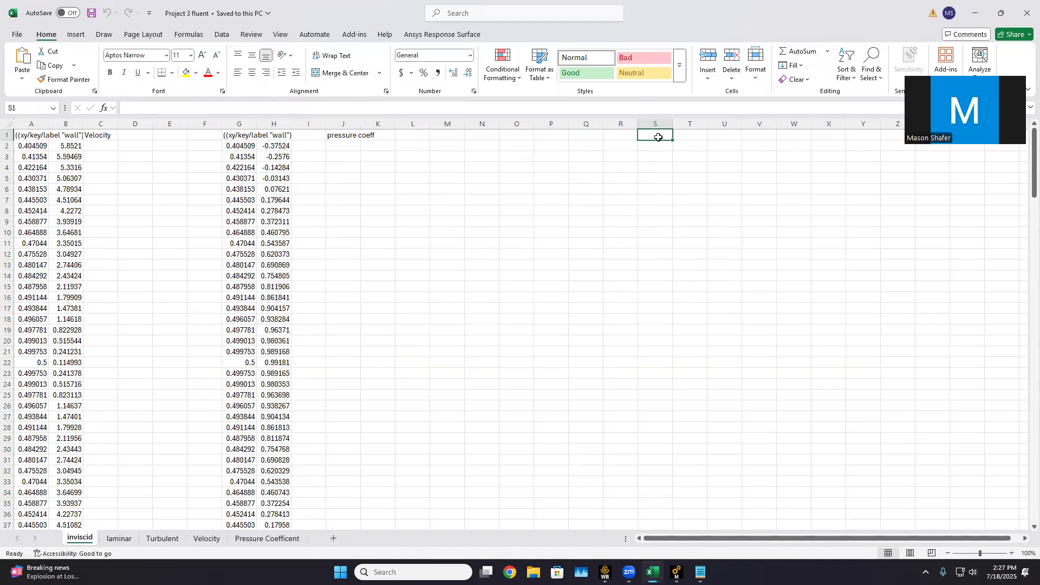
{"action": "key", "text": "ctrl+v"}
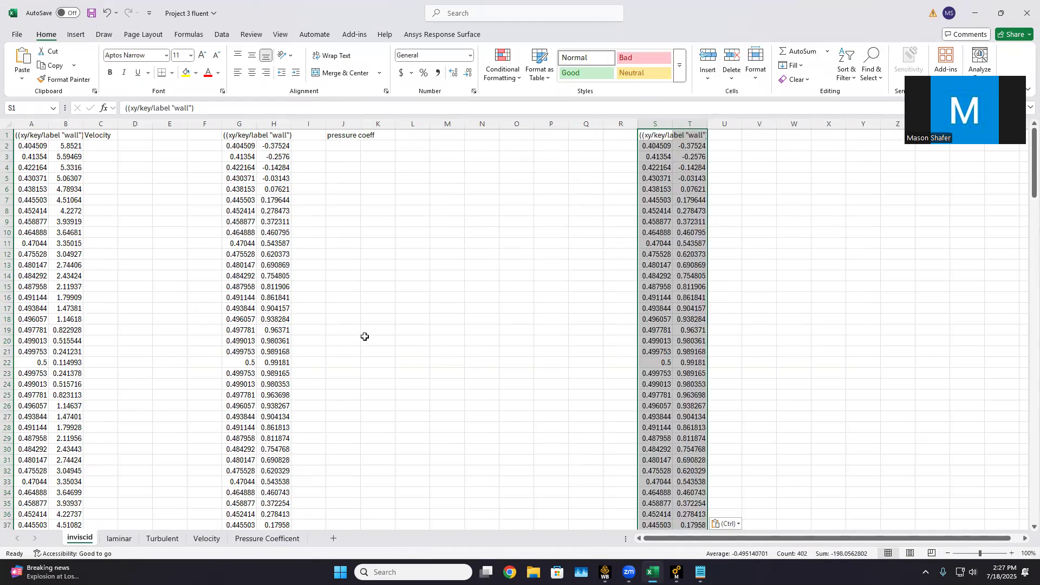
Search Windows for the exported inviscid velocity file and open inviscidveloctiyp3.xy.
{"action": "left_click", "coordinate": [436, 566]}
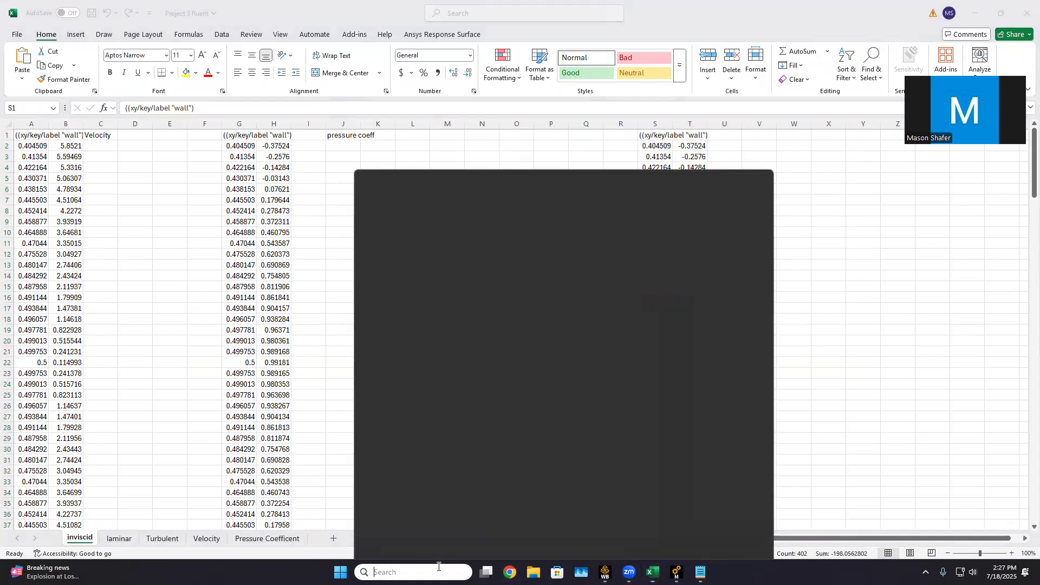
{"action": "type", "text": "inv"}
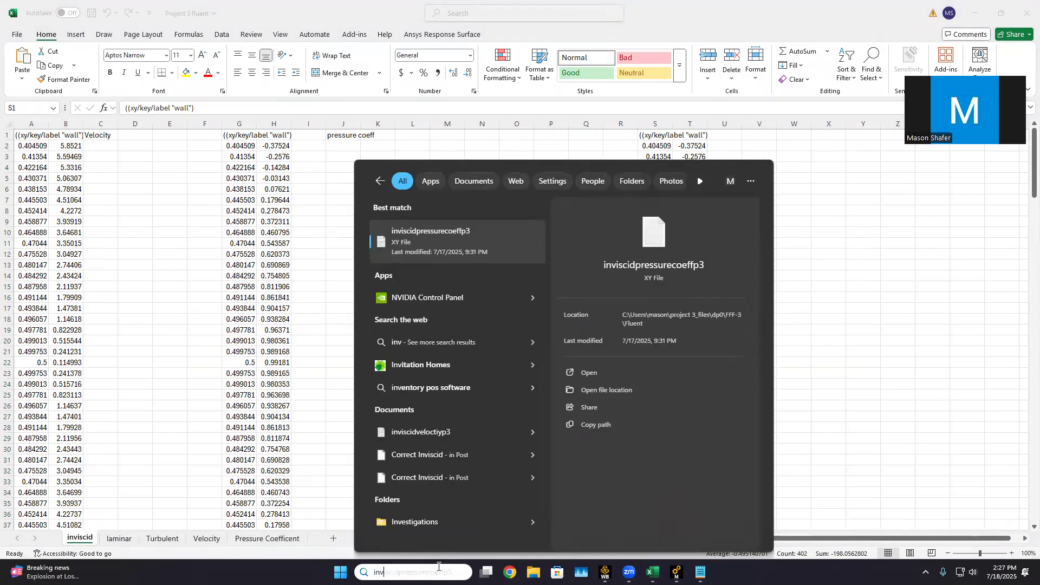
{"action": "type", "text": "iscid"}
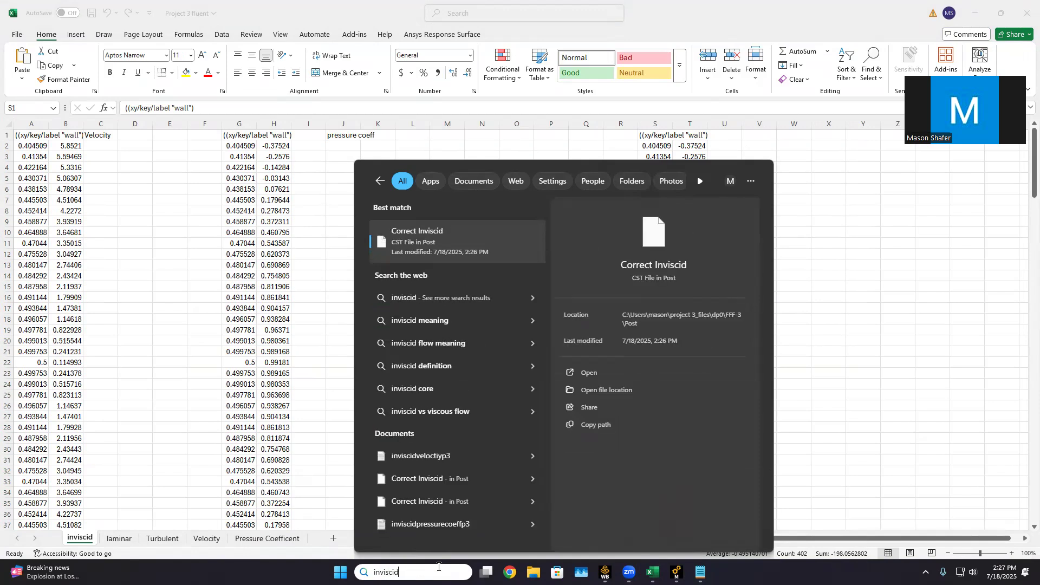
{"action": "key", "text": "BackSpace"}
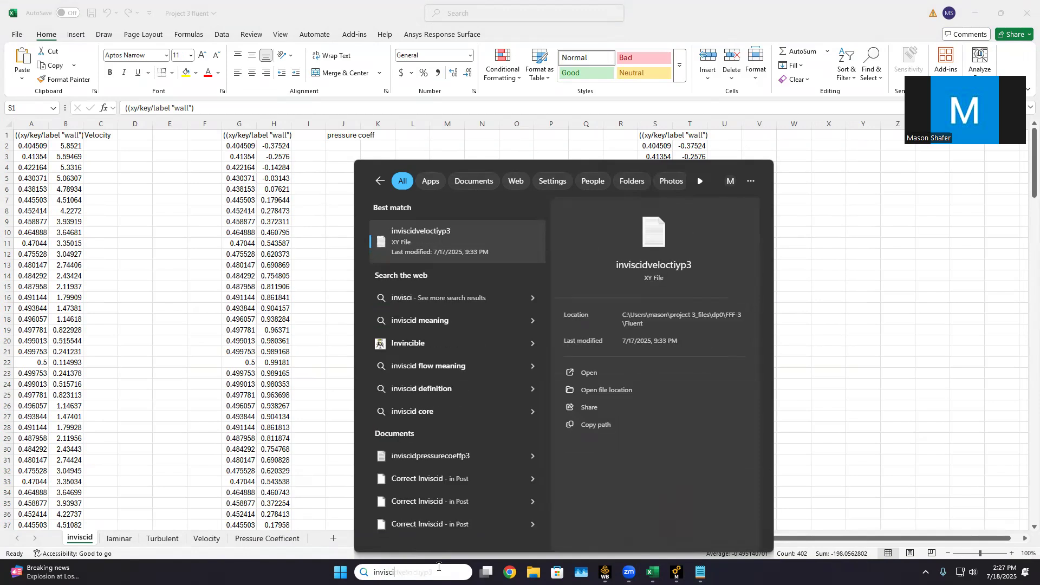
{"action": "key", "text": "Return"}
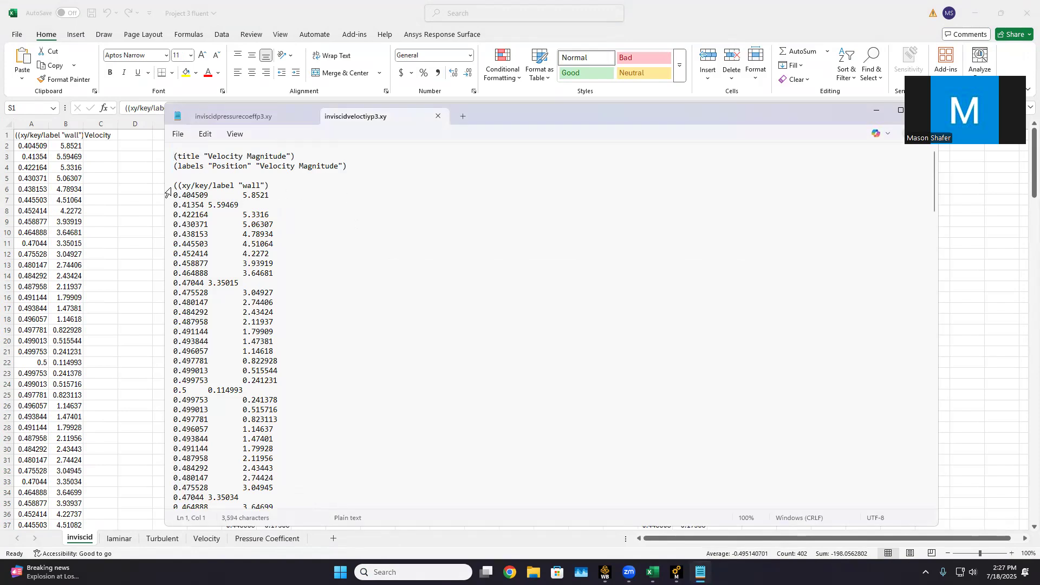
Copy the wall velocity magnitude values, without the label line, into cell W1 of the inviscid sheet in Excel.
{"action": "left_click_drag", "start_coordinate": [175, 195], "coordinate": [292, 565]}
{"action": "key", "text": "ctrl+c"}
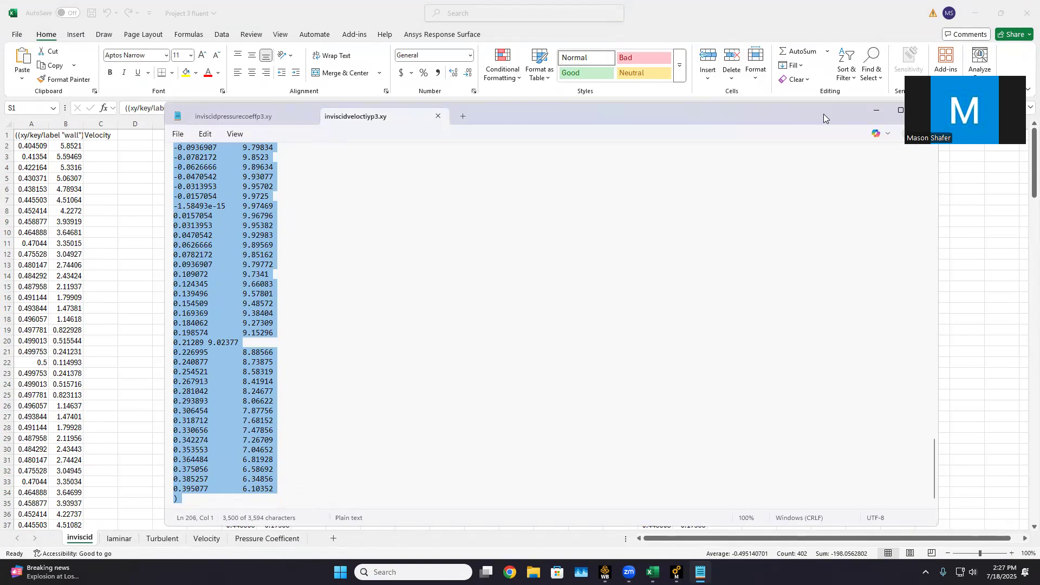
{"action": "left_click", "coordinate": [876, 110]}
{"action": "left_click", "coordinate": [807, 137]}
{"action": "key", "text": "ctrl+v"}
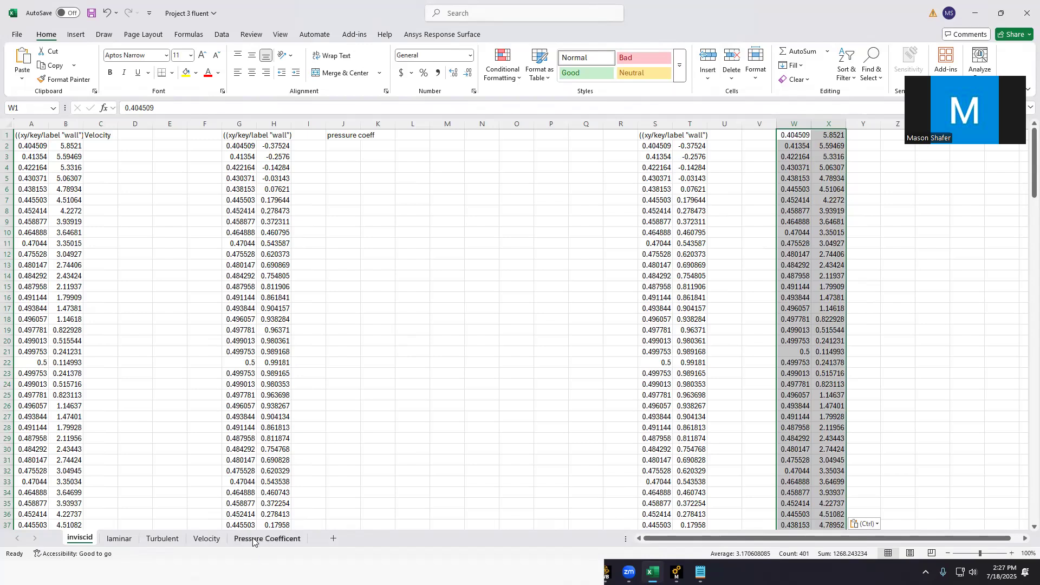
Review the inviscid, laminar and turbulent comparison charts on the Velocity and Pressure Coefficent sheets.
{"action": "left_click", "coordinate": [205, 539]}
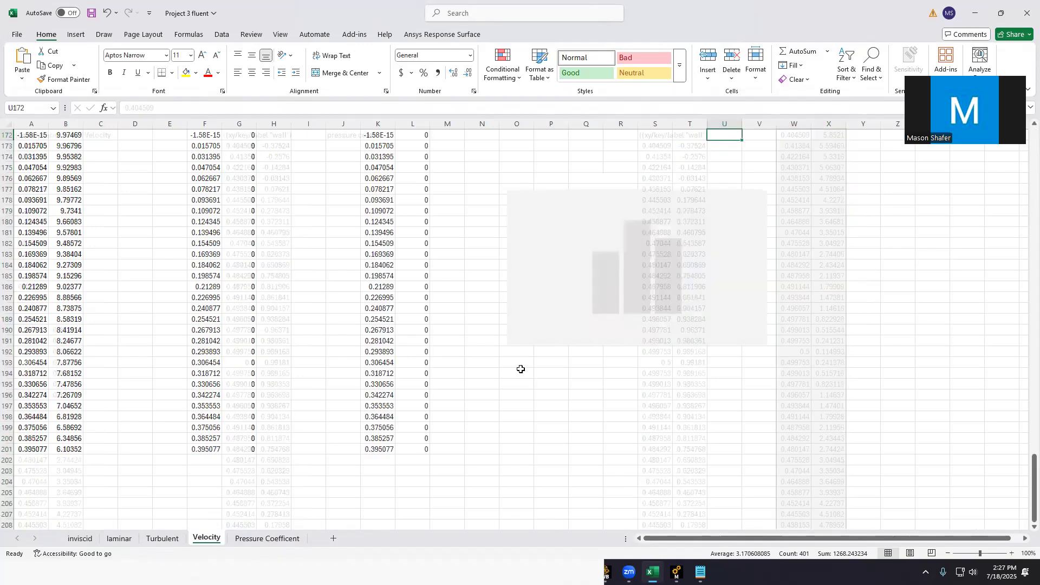
{"action": "scroll", "coordinate": [563, 289], "scroll_direction": "up", "scroll_amount": 3}
{"action": "scroll", "coordinate": [598, 334], "scroll_direction": "down", "scroll_amount": 2}
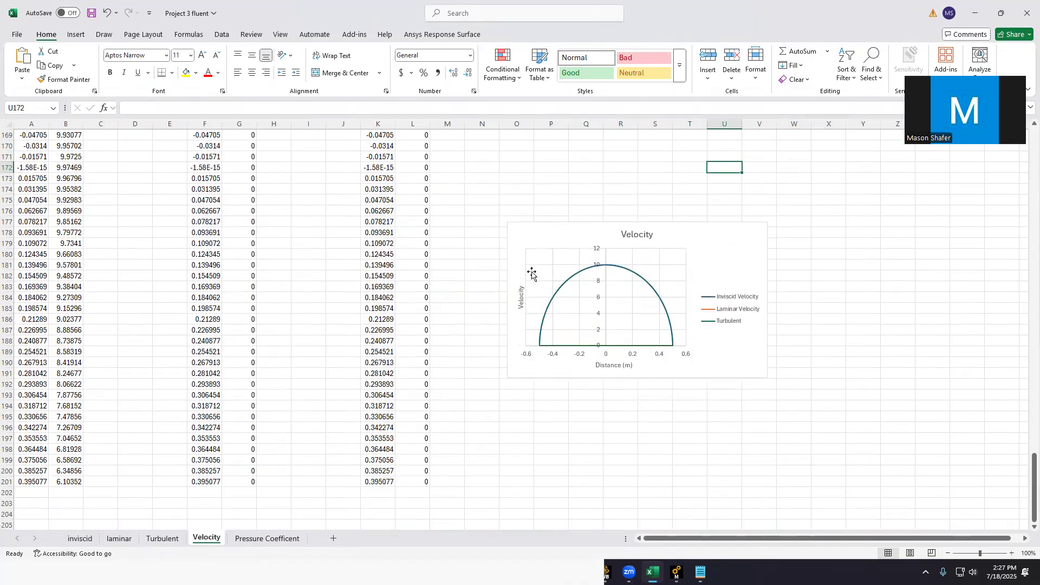
{"action": "scroll", "coordinate": [592, 349], "scroll_direction": "up", "scroll_amount": 13}
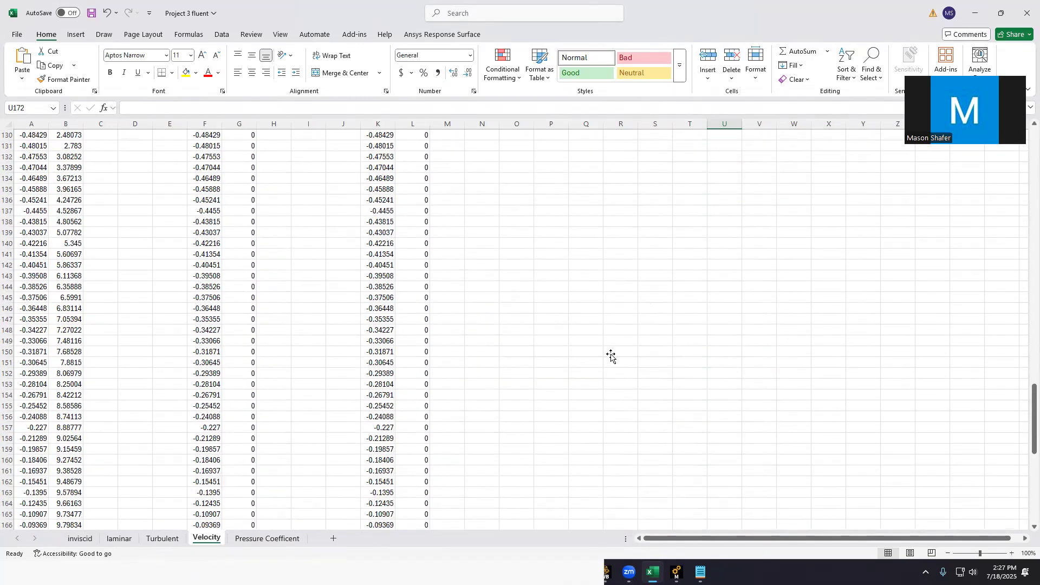
{"action": "scroll", "coordinate": [610, 356], "scroll_direction": "down", "scroll_amount": 12}
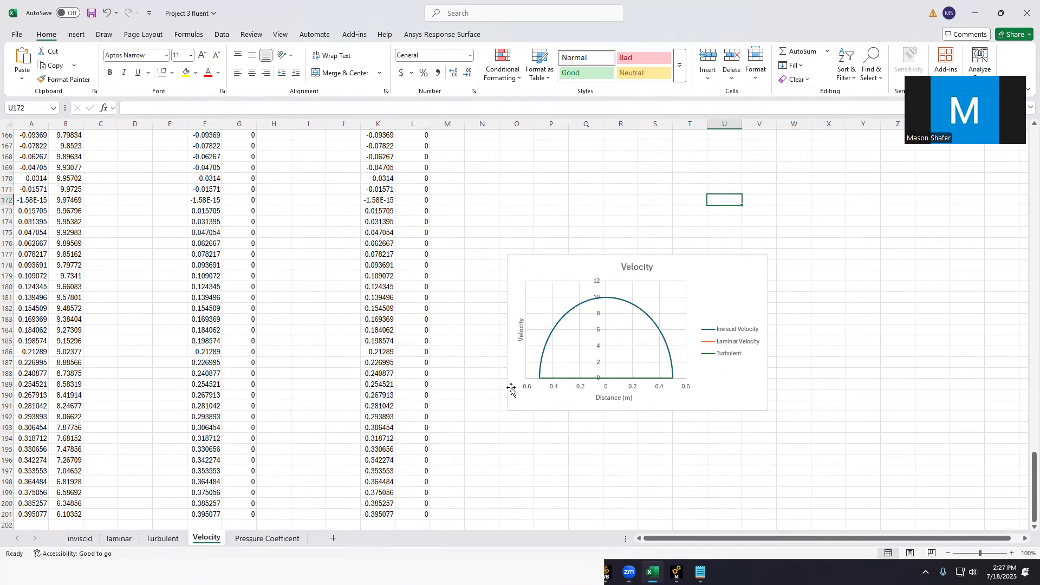
{"action": "left_click", "coordinate": [295, 538]}
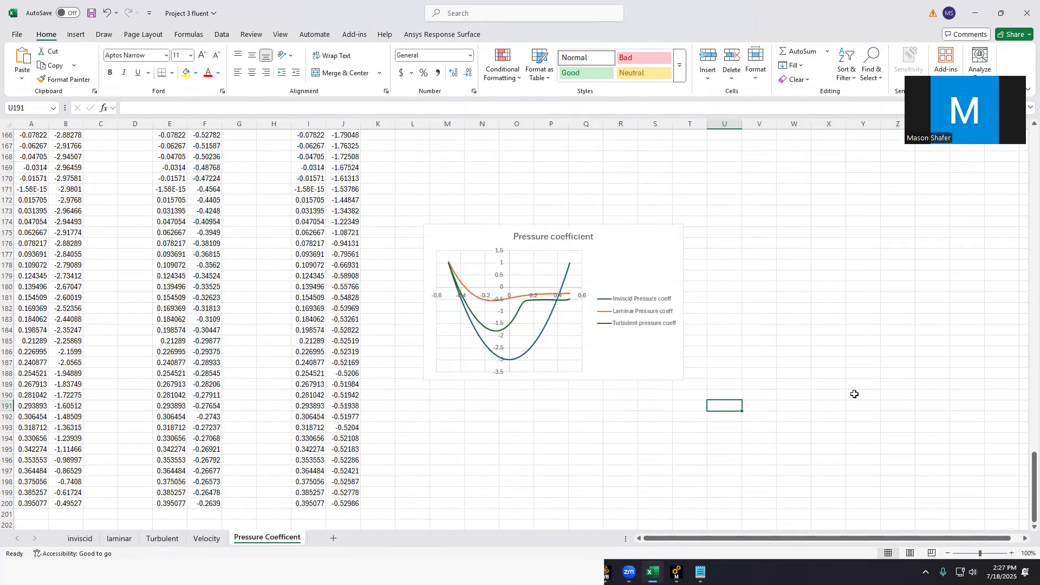
Save the Project 3 fluent workbook and close both Excel and the Notepad data files.
{"action": "left_click", "coordinate": [1025, 17]}
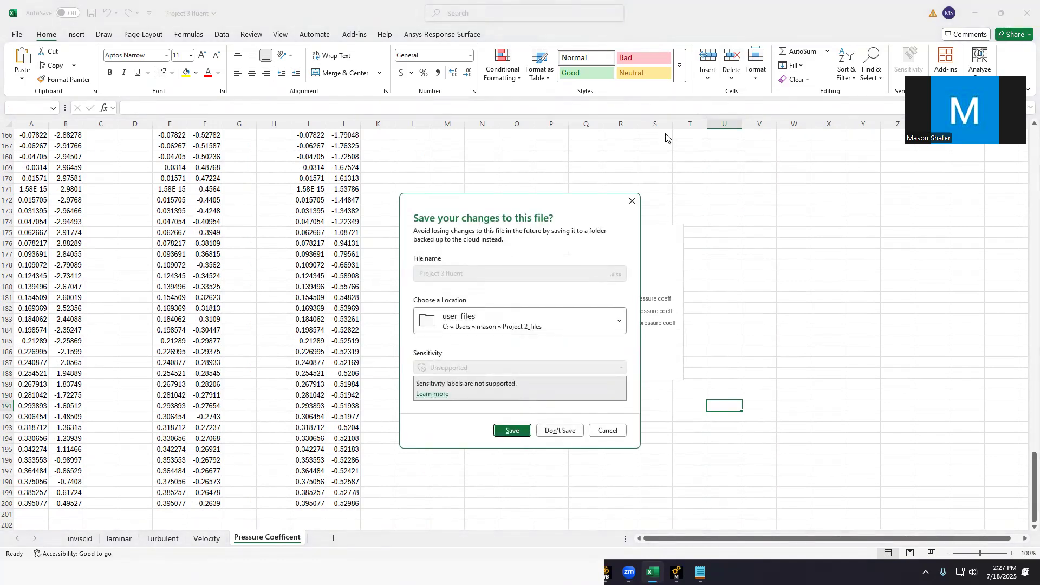
{"action": "left_click", "coordinate": [629, 202]}
{"action": "left_click", "coordinate": [92, 13]}
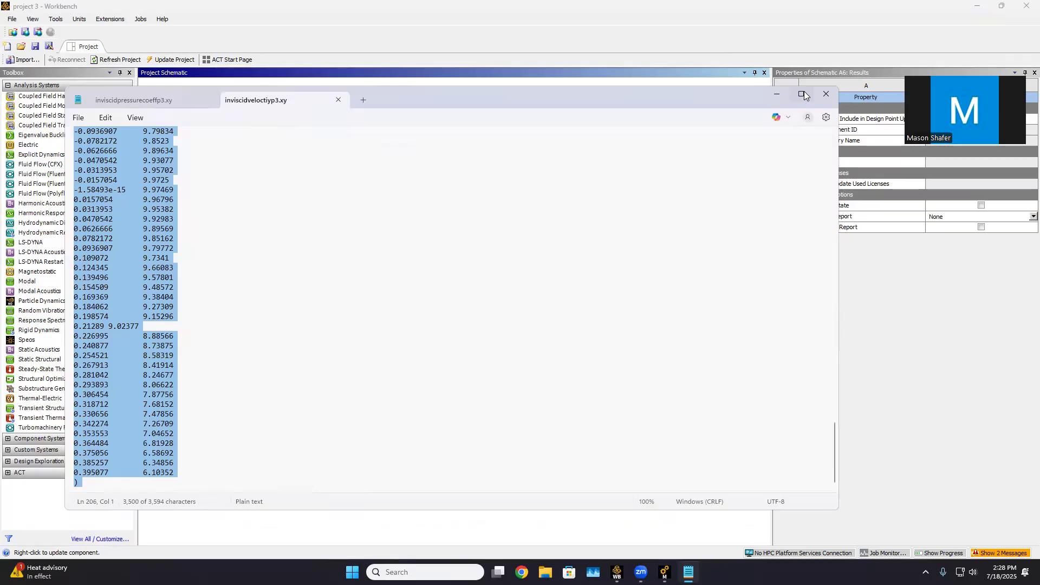
{"action": "left_click", "coordinate": [827, 95]}
Switch to the Fluent Project 3 report in Google Docs and review its contours, velocity and pressure coefficient charts, and drag coefficient table.
{"action": "left_click", "coordinate": [533, 571]}
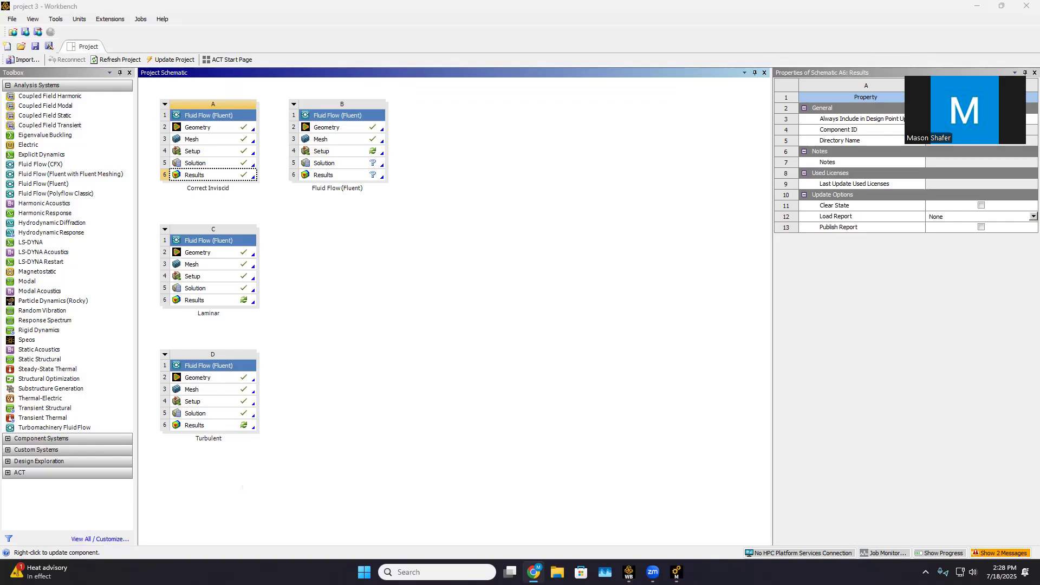
{"action": "key", "text": "alt+Tab"}
{"action": "scroll", "coordinate": [561, 226], "scroll_direction": "down", "scroll_amount": 3}
{"action": "scroll", "coordinate": [547, 232], "scroll_direction": "up", "scroll_amount": 3}
{"action": "scroll", "coordinate": [519, 244], "scroll_direction": "down", "scroll_amount": 1}
{"action": "scroll", "coordinate": [500, 254], "scroll_direction": "down", "scroll_amount": 6}
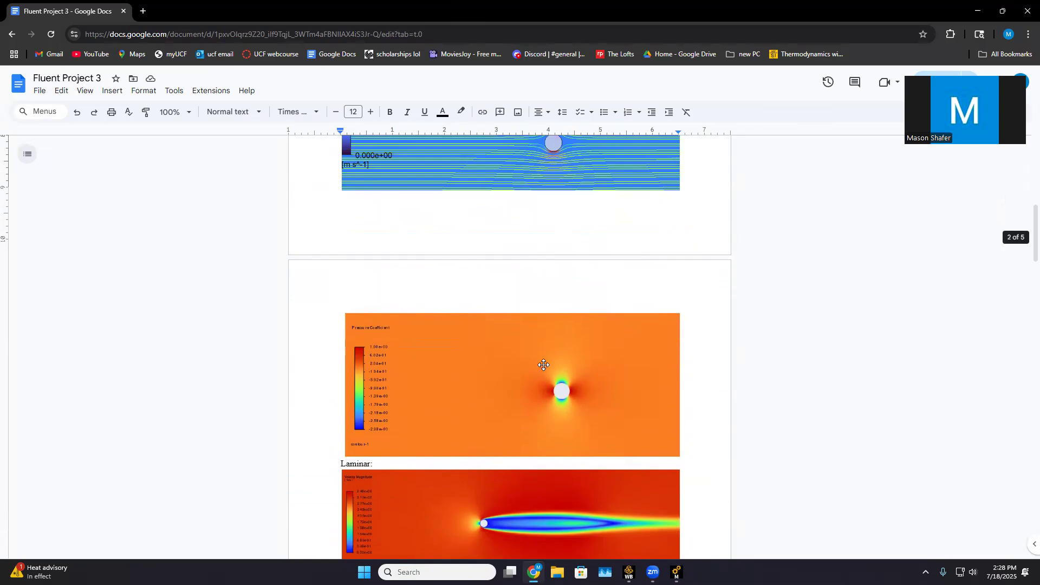
{"action": "scroll", "coordinate": [531, 258], "scroll_direction": "down", "scroll_amount": 20}
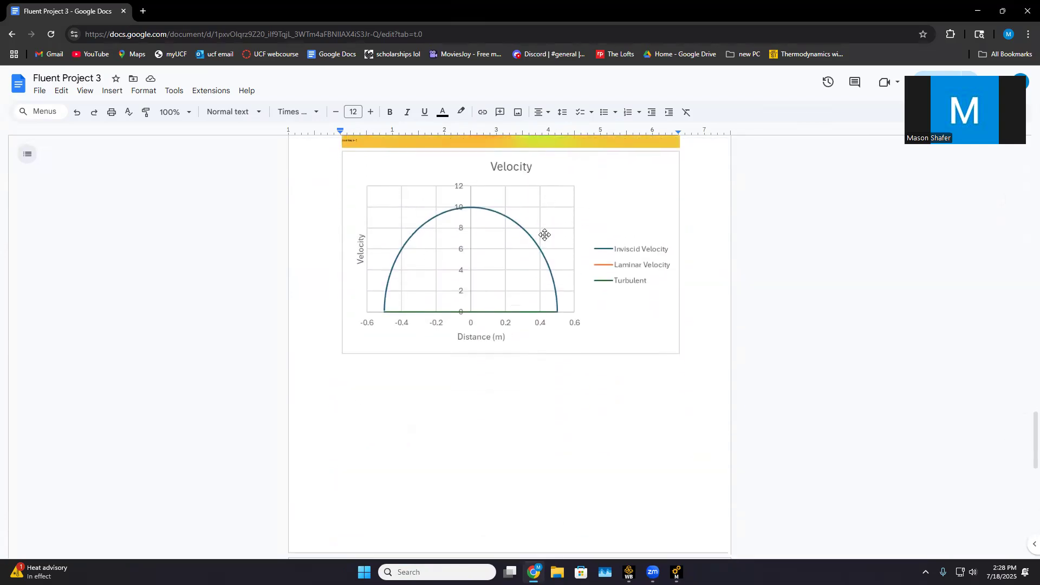
{"action": "scroll", "coordinate": [541, 244], "scroll_direction": "down", "scroll_amount": 7}
{"action": "scroll", "coordinate": [519, 295], "scroll_direction": "down", "scroll_amount": 5}
{"action": "scroll", "coordinate": [399, 332], "scroll_direction": "up", "scroll_amount": 2}
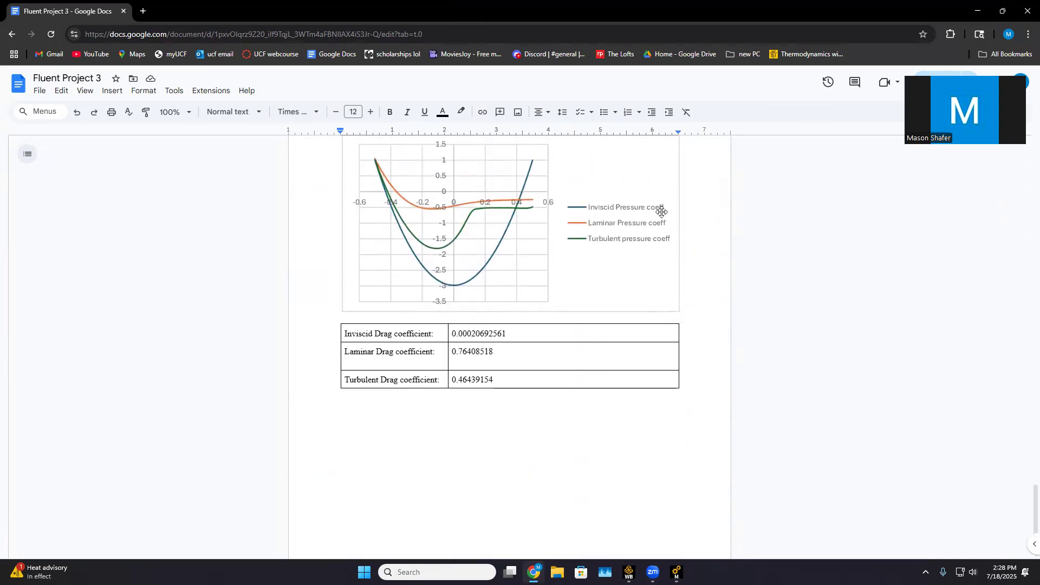
Go back through the report to the Inviscid section and examine its velocity contour and streamline images.
{"action": "scroll", "coordinate": [677, 292], "scroll_direction": "up", "scroll_amount": 15}
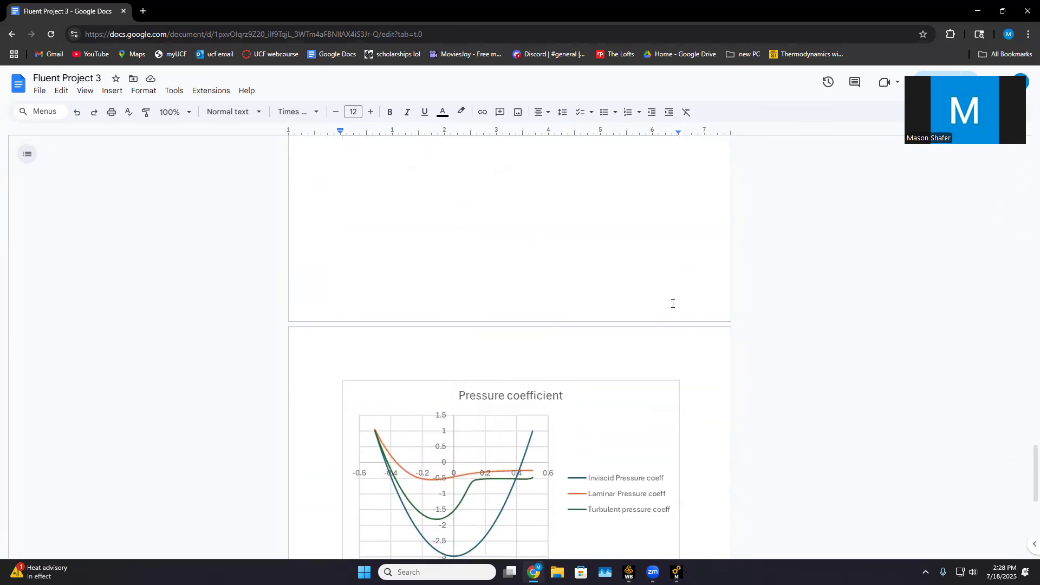
{"action": "scroll", "coordinate": [676, 288], "scroll_direction": "up", "scroll_amount": 20}
{"action": "scroll", "coordinate": [747, 353], "scroll_direction": "down", "scroll_amount": 10}
{"action": "scroll", "coordinate": [595, 317], "scroll_direction": "up", "scroll_amount": 8}
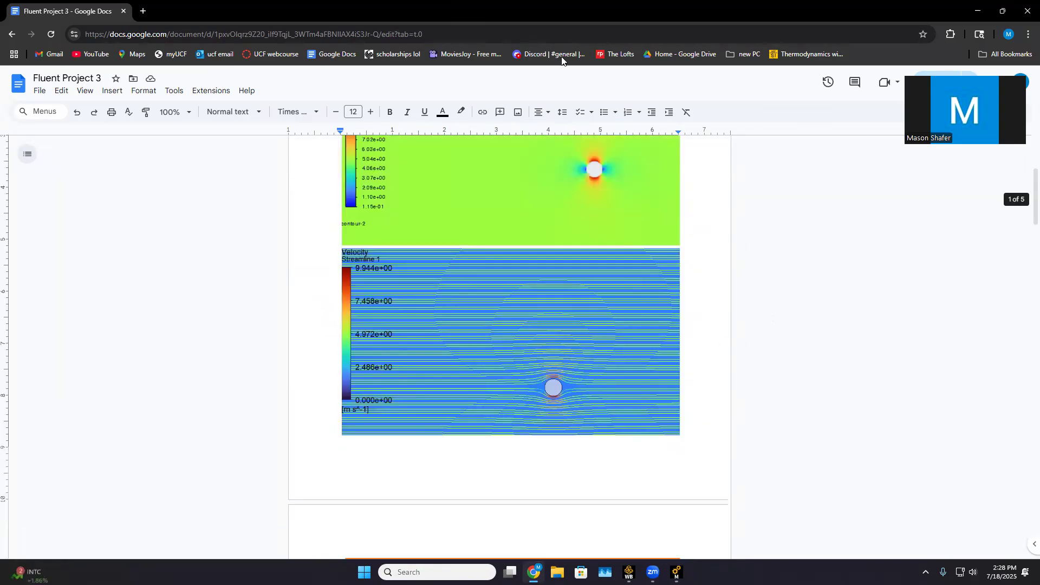
{"action": "scroll", "coordinate": [562, 62], "scroll_direction": "up", "scroll_amount": 2}
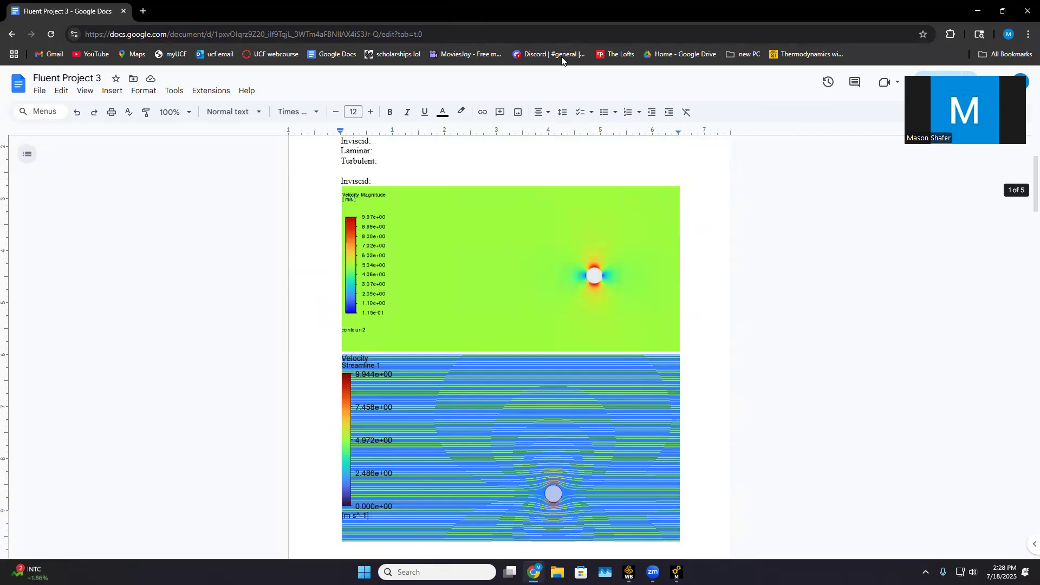